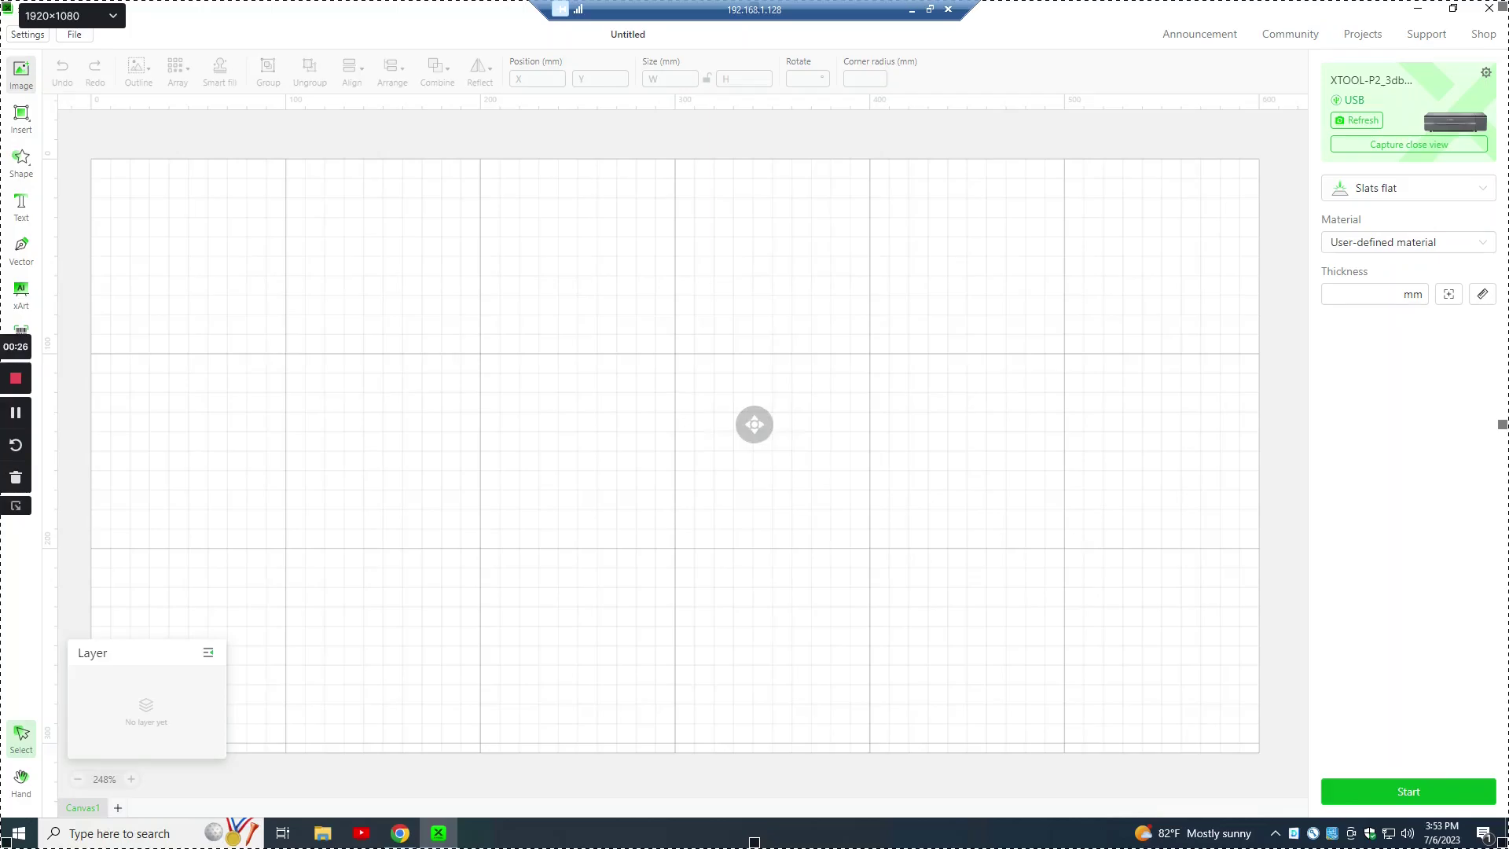
- Import the Tennis Racket SVG, choosing 'Yes, scale it to fit'
click(74, 34)
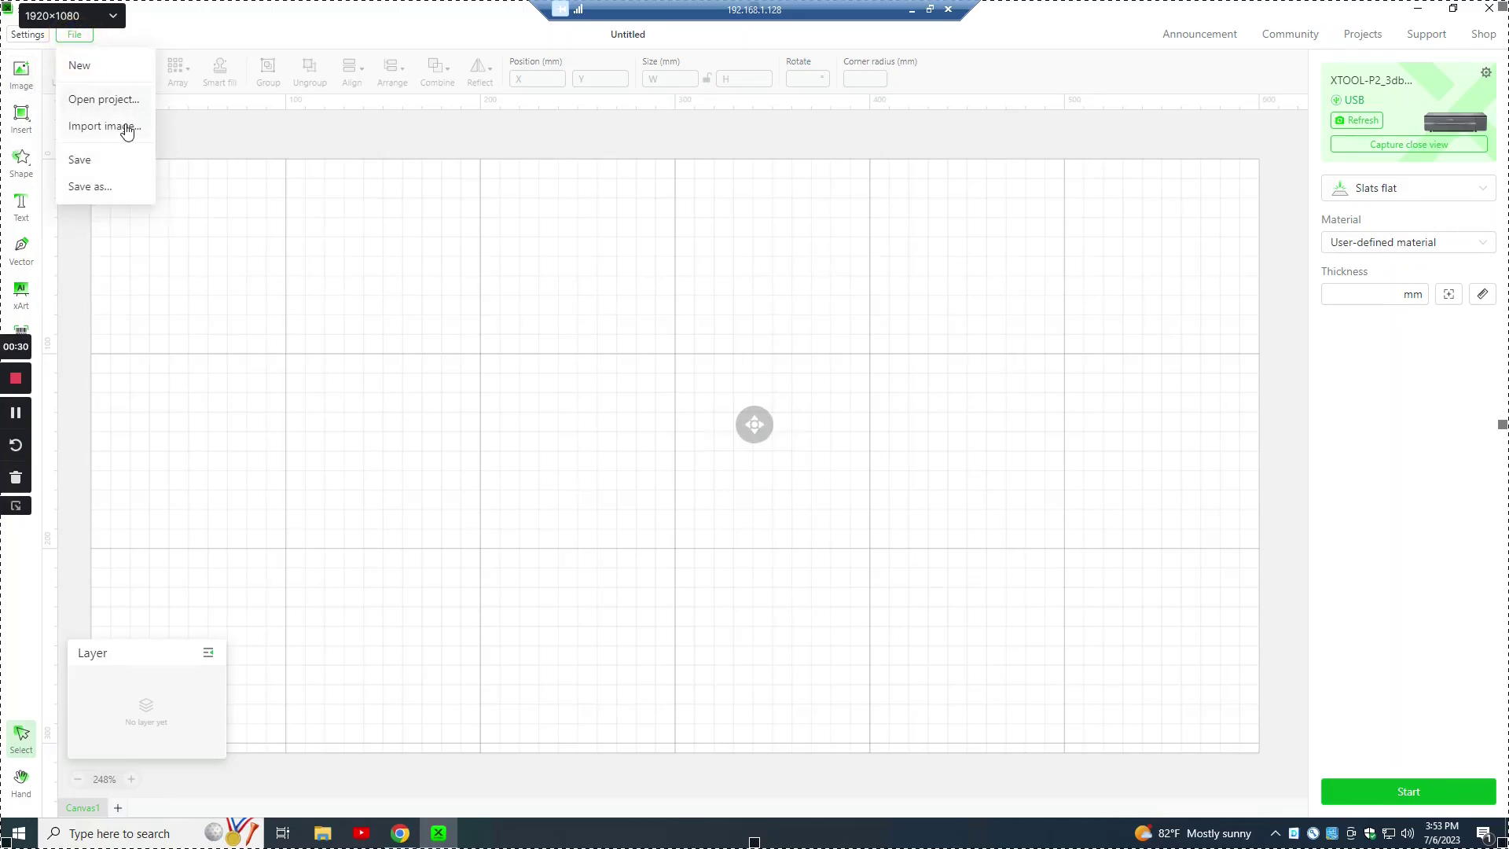
click(102, 127)
click(186, 138)
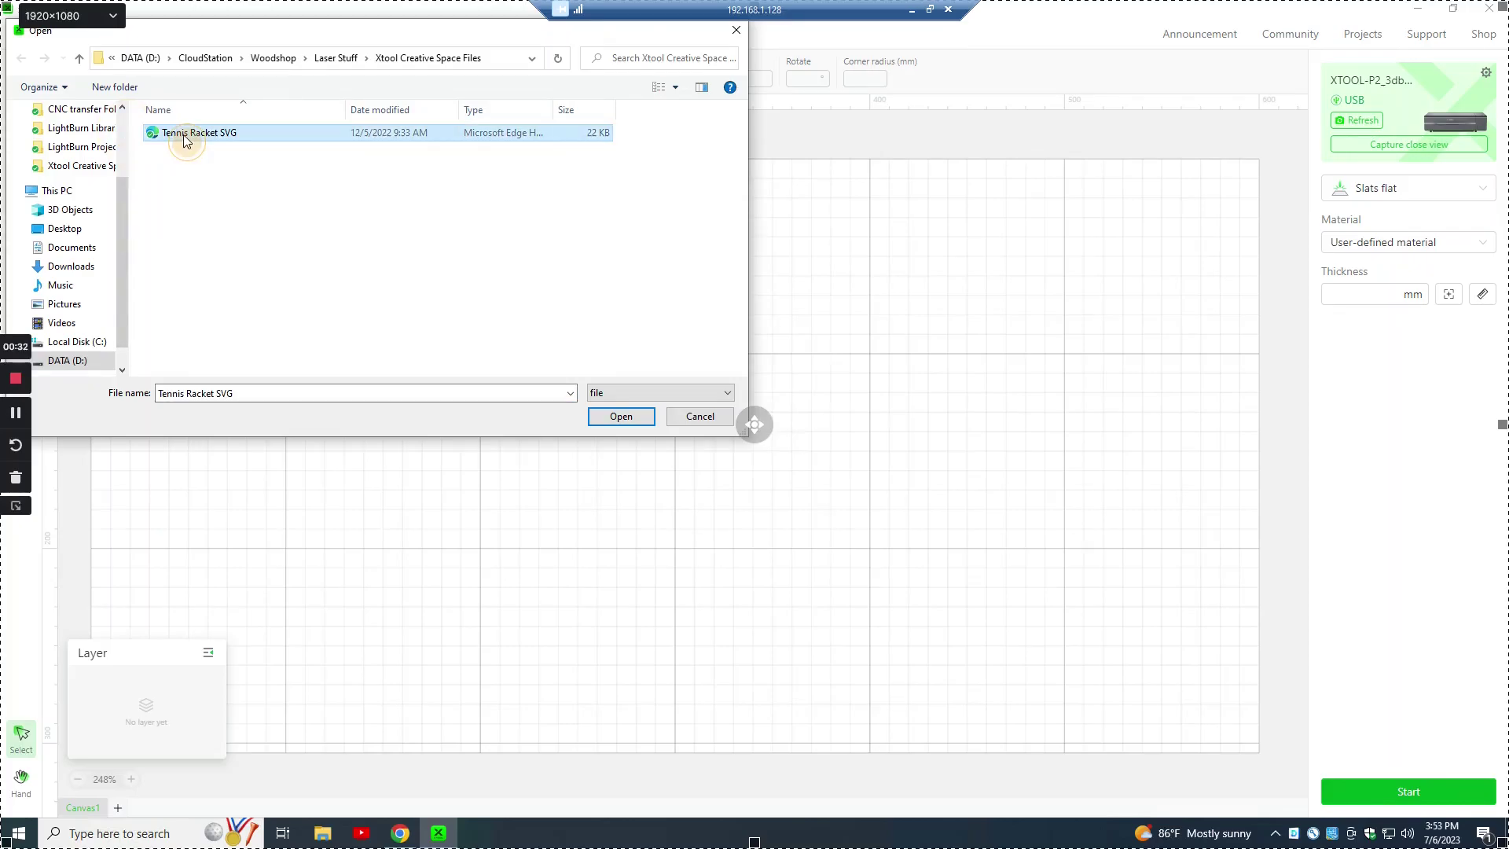
double_click(185, 138)
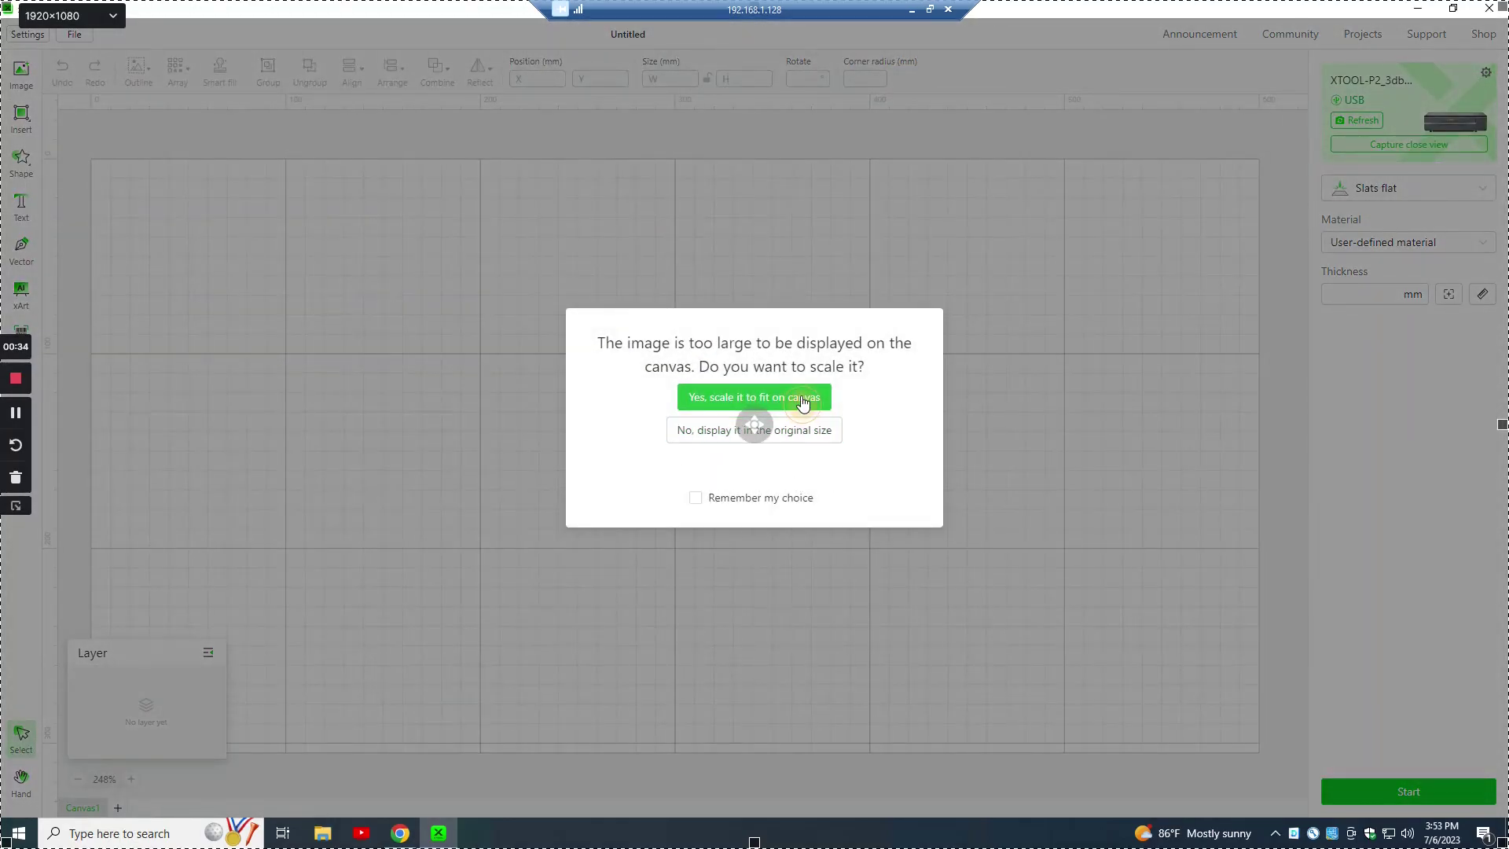
click(800, 396)
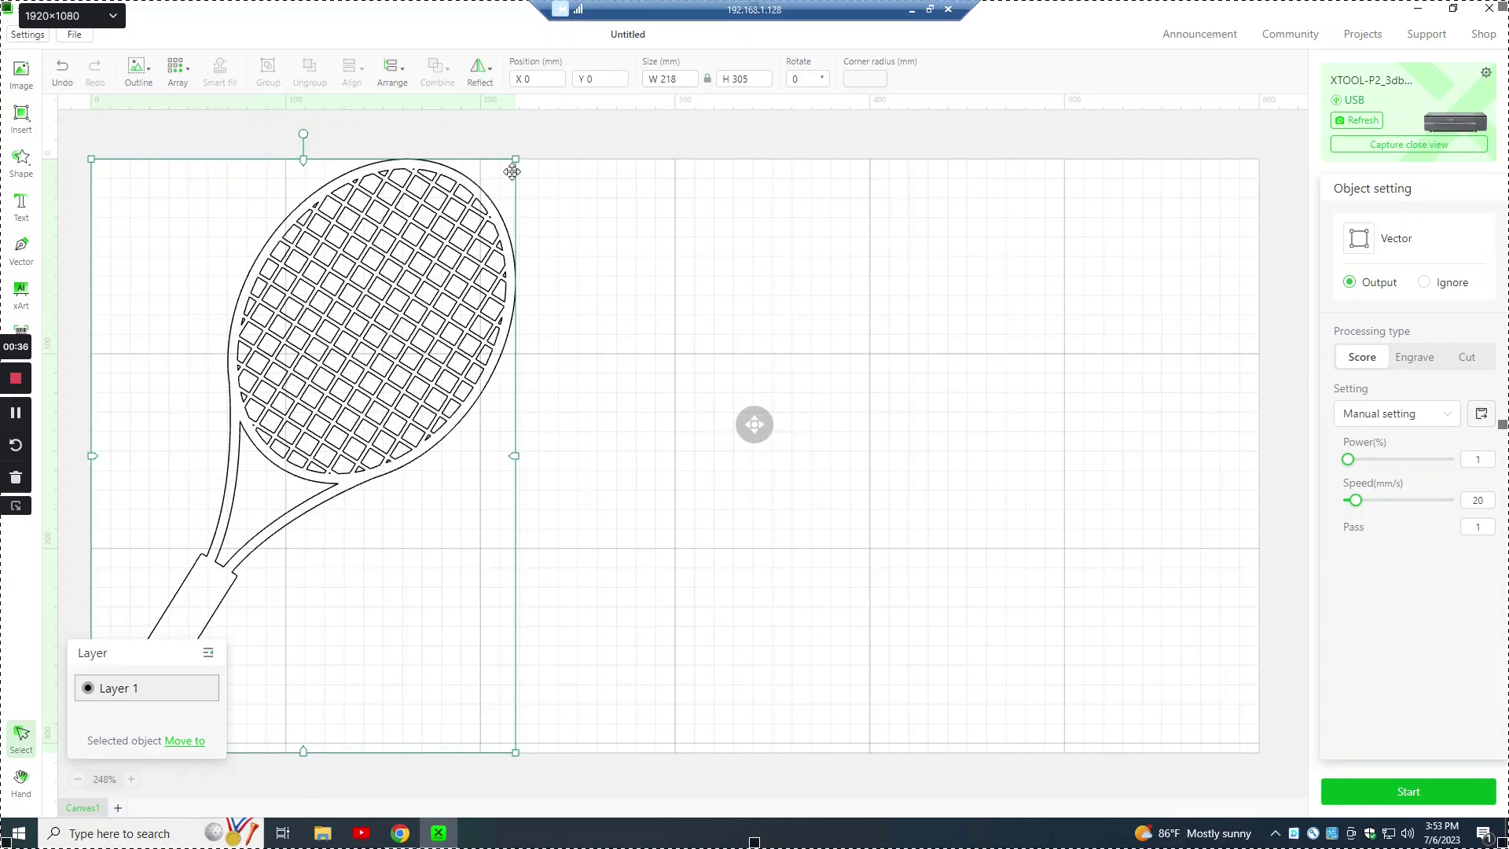
- Resize the racket to about 213 × 230 mm, stand it upright and move it right
drag(517, 158, 428, 287)
drag(259, 257, 256, 202)
drag(236, 330, 849, 304)
drag(1027, 229, 1039, 321)
drag(841, 471, 880, 400)
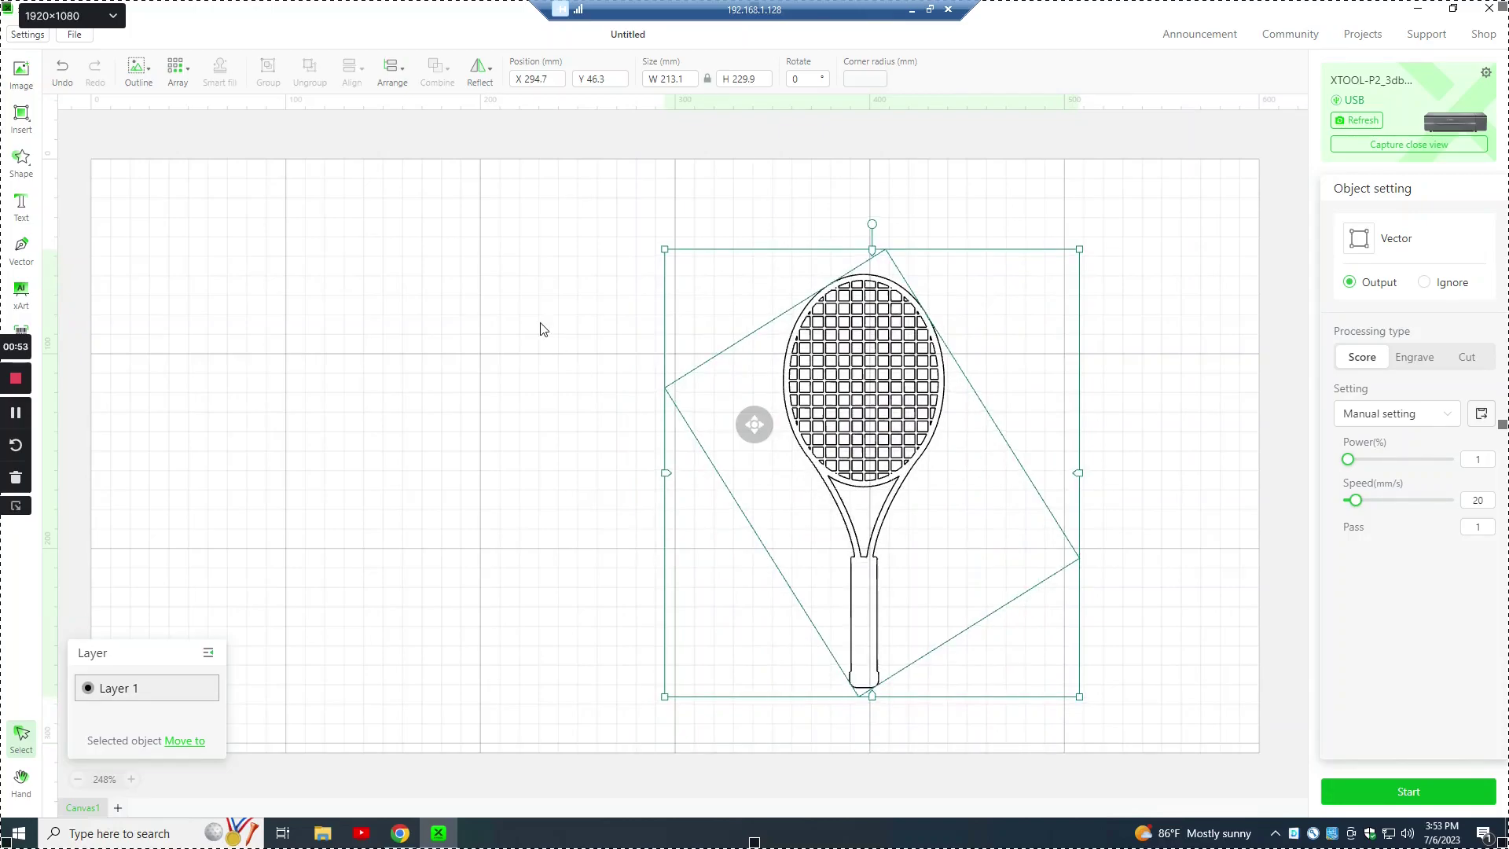
- Add a text object, replace HELLO with K, and move it down-left
click(18, 204)
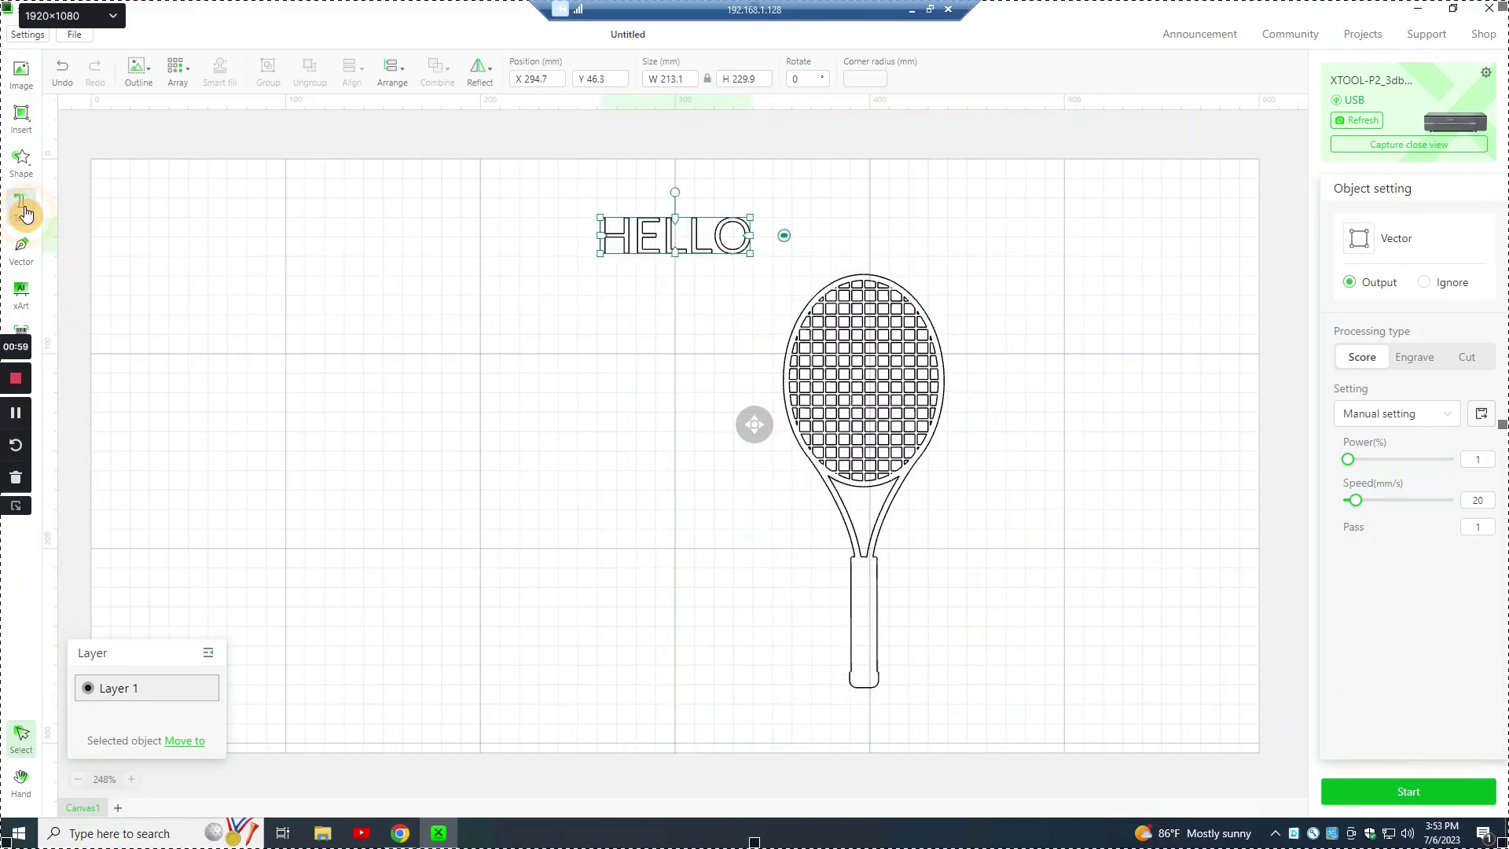
drag(1271, 144, 1202, 132)
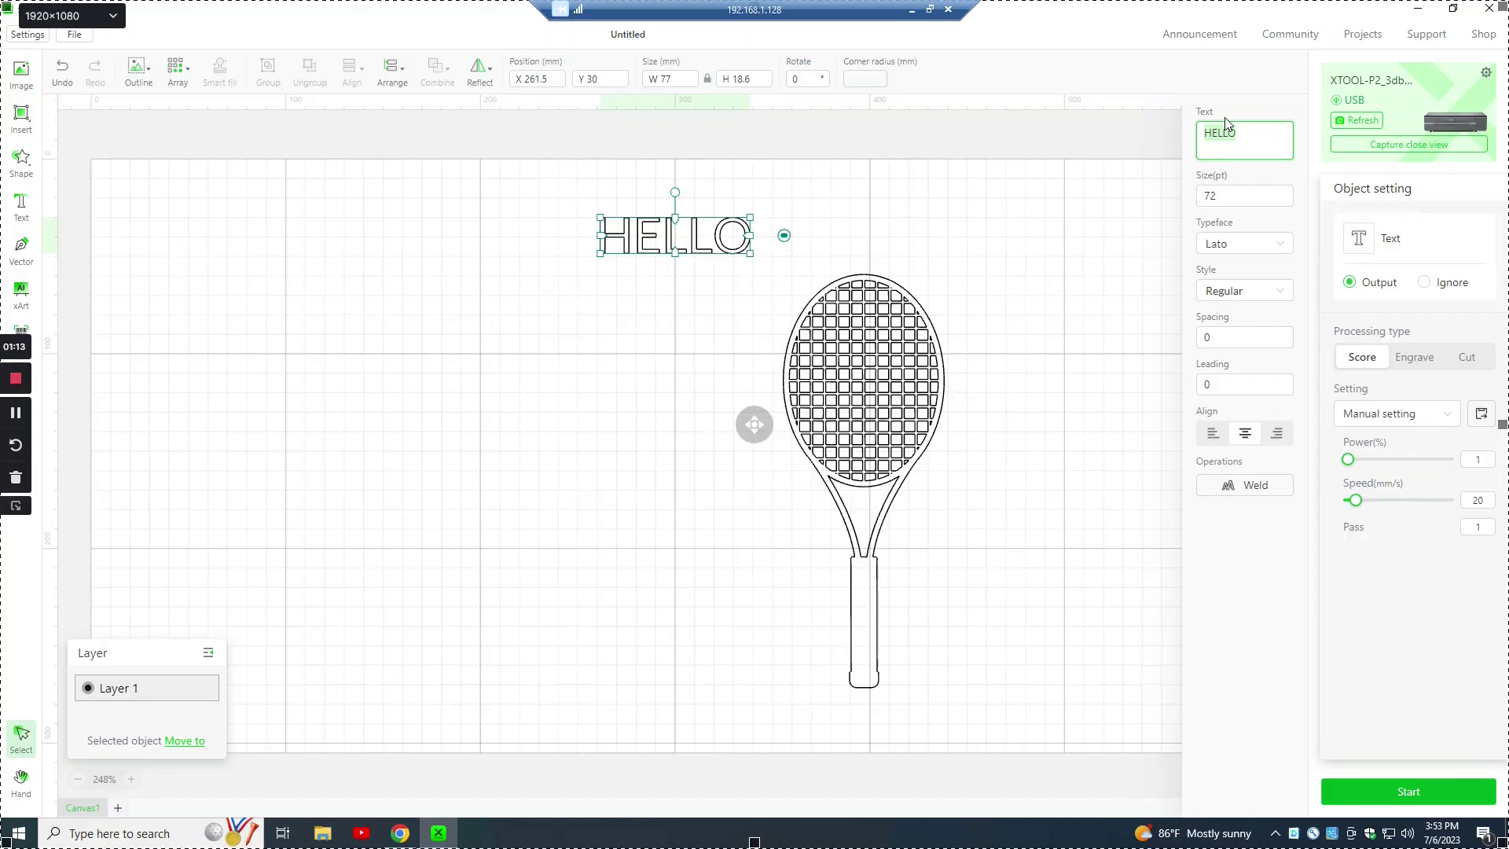
text(K)
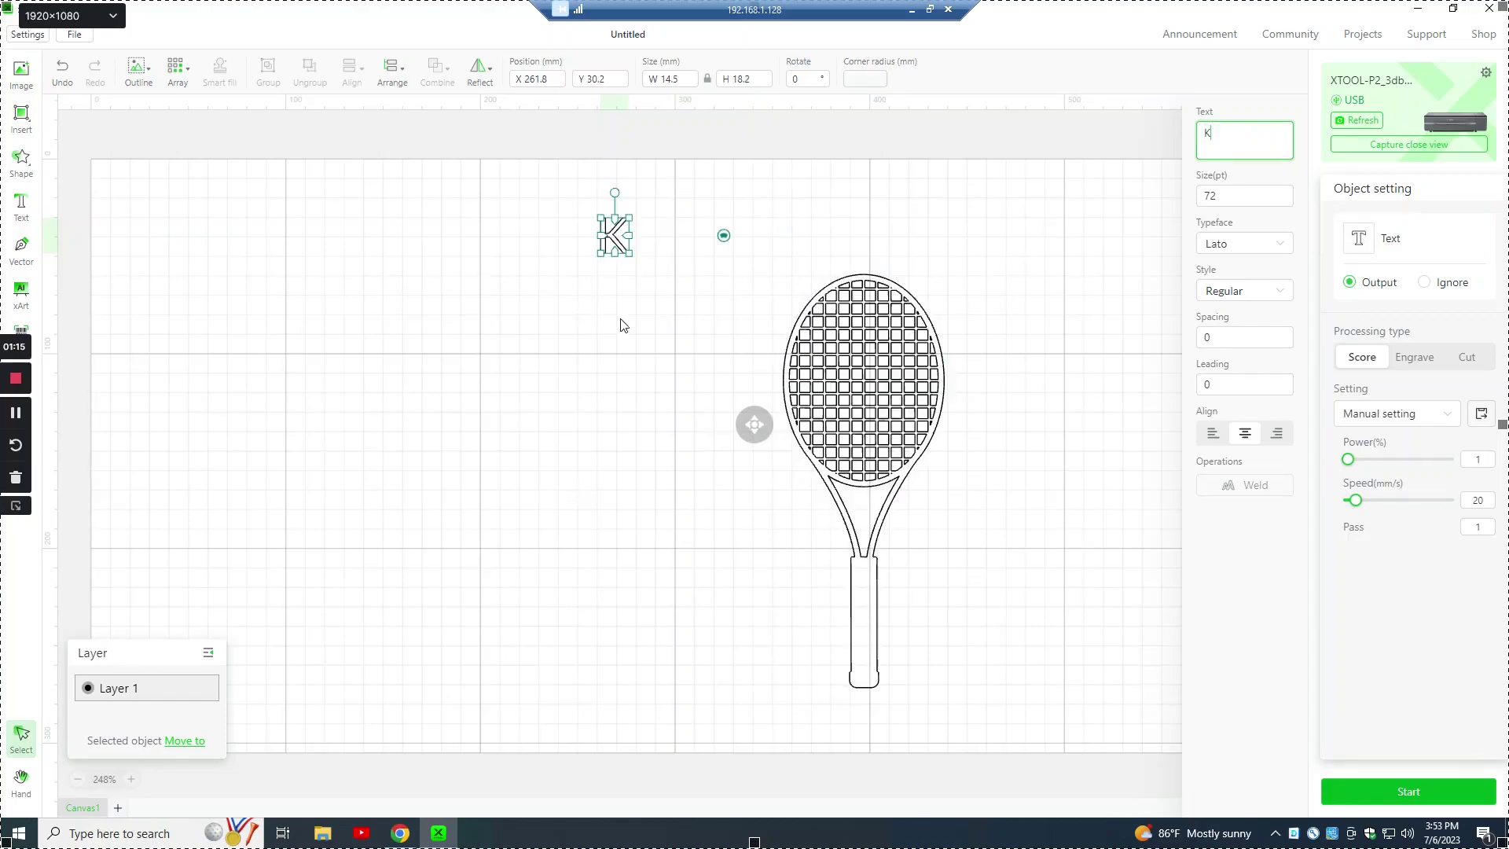
click(613, 236)
drag(614, 239, 479, 395)
- Add the letter I below the K and start a third text object for the M
click(21, 206)
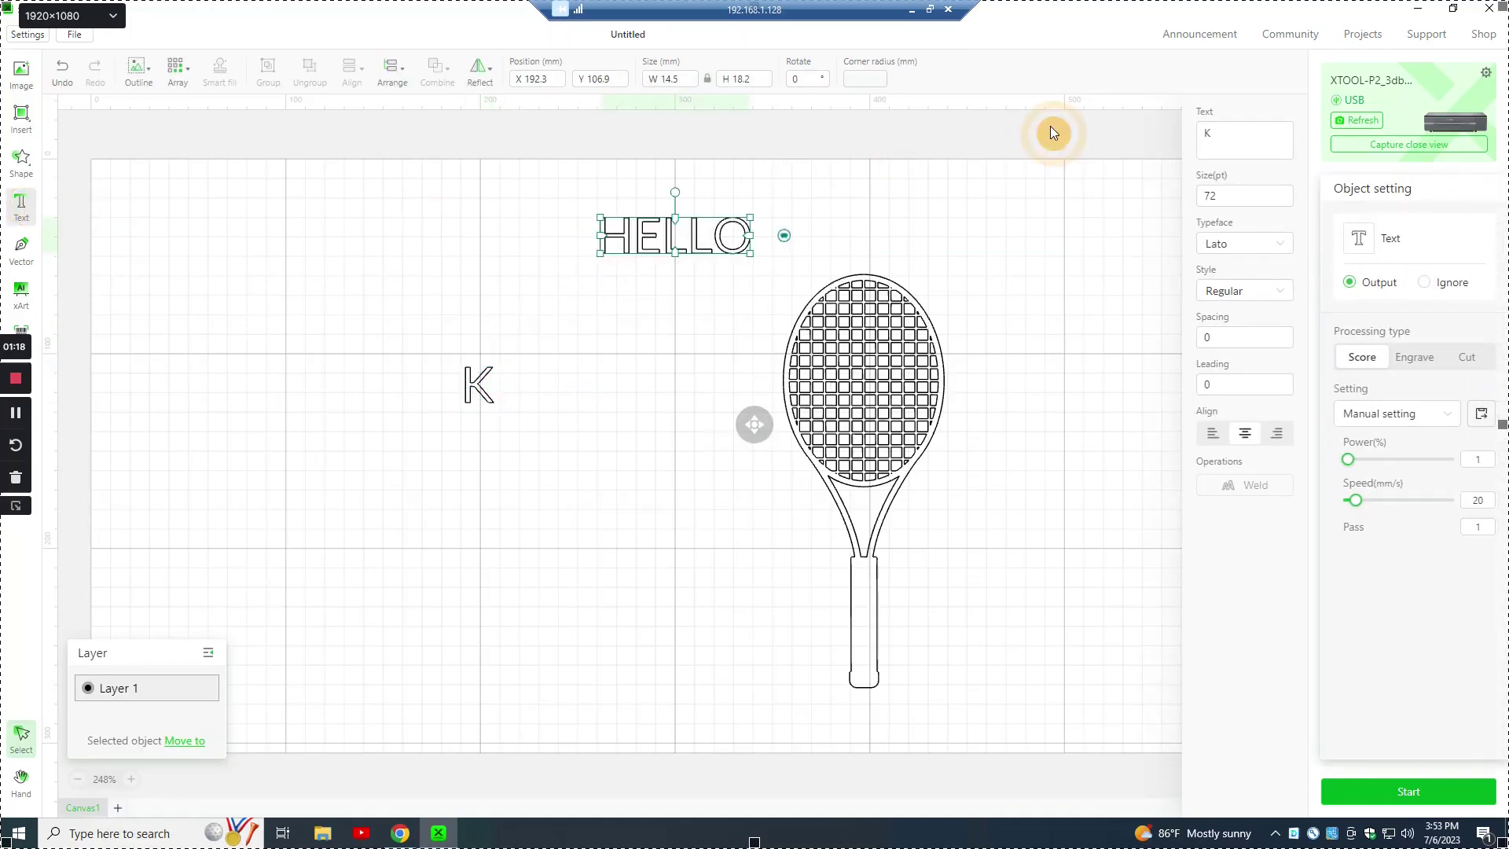
click(1234, 126)
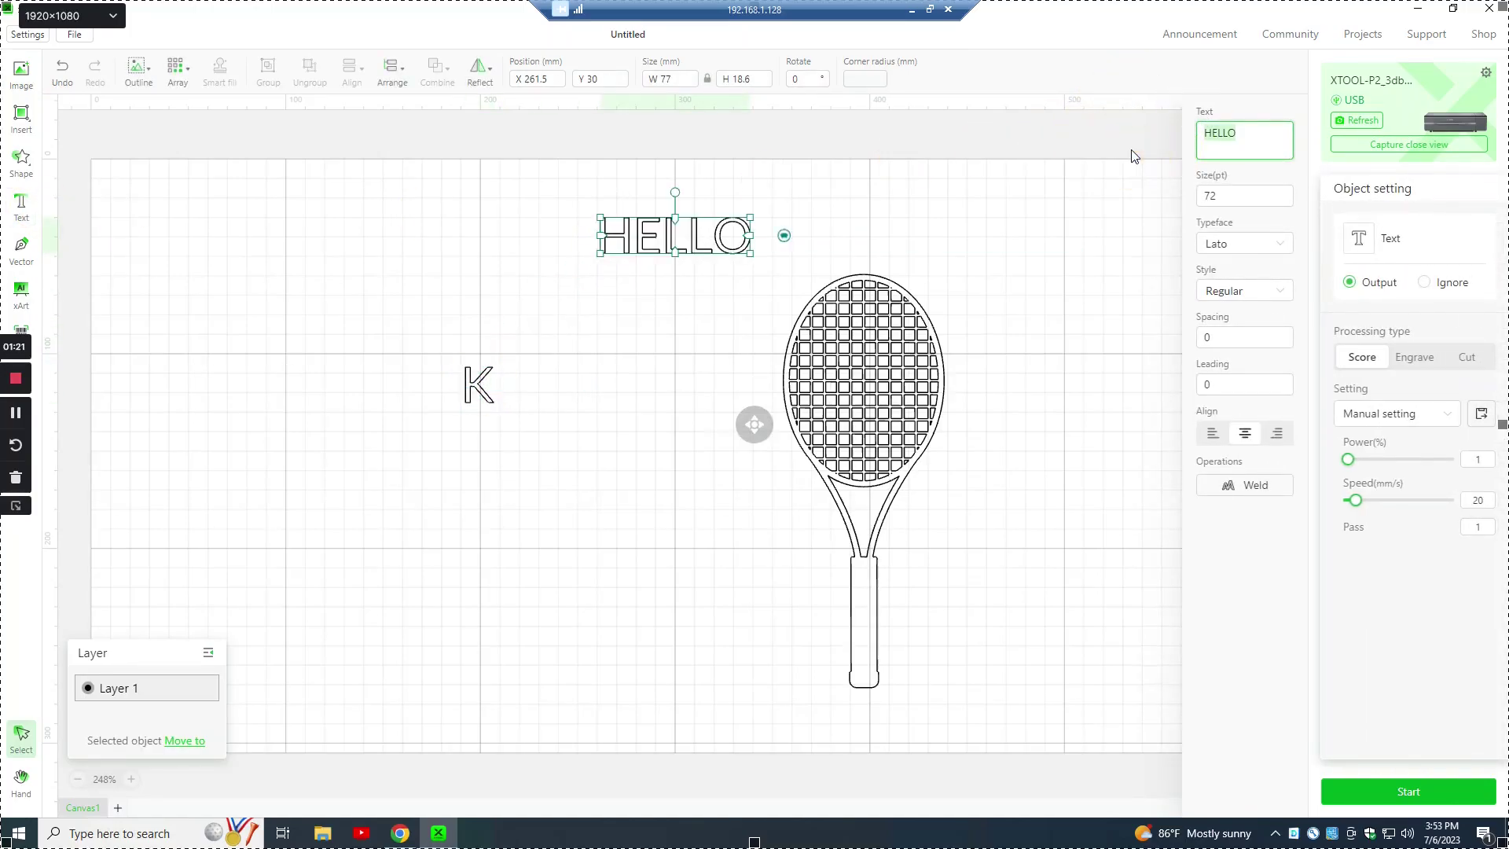
key(BackSpace)
key(BackSpace)
key(BackSpace)
key(BackSpace)
key(BackSpace)
click(603, 234)
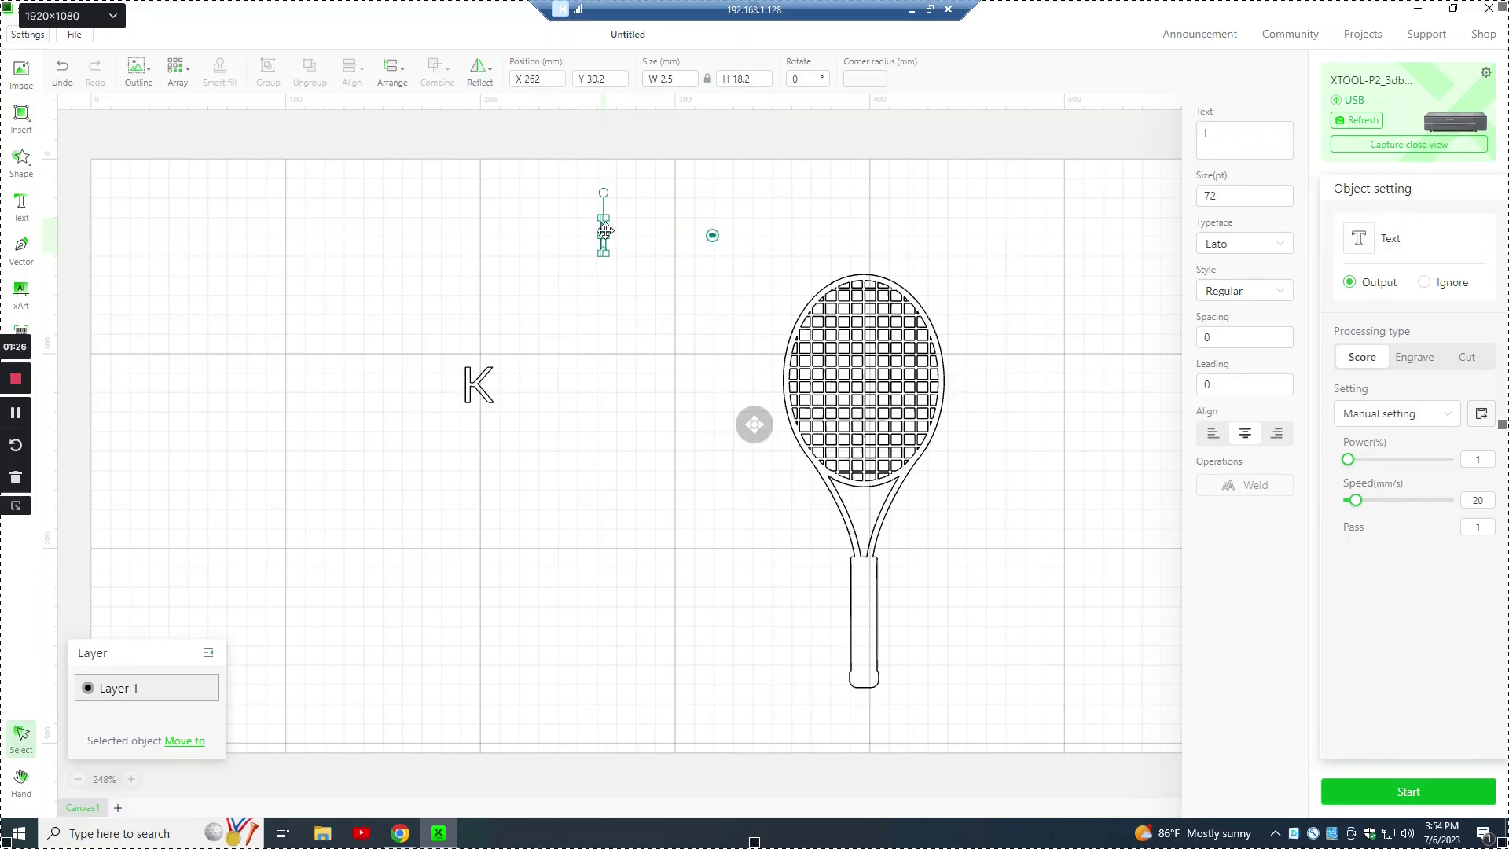
drag(605, 230, 582, 356)
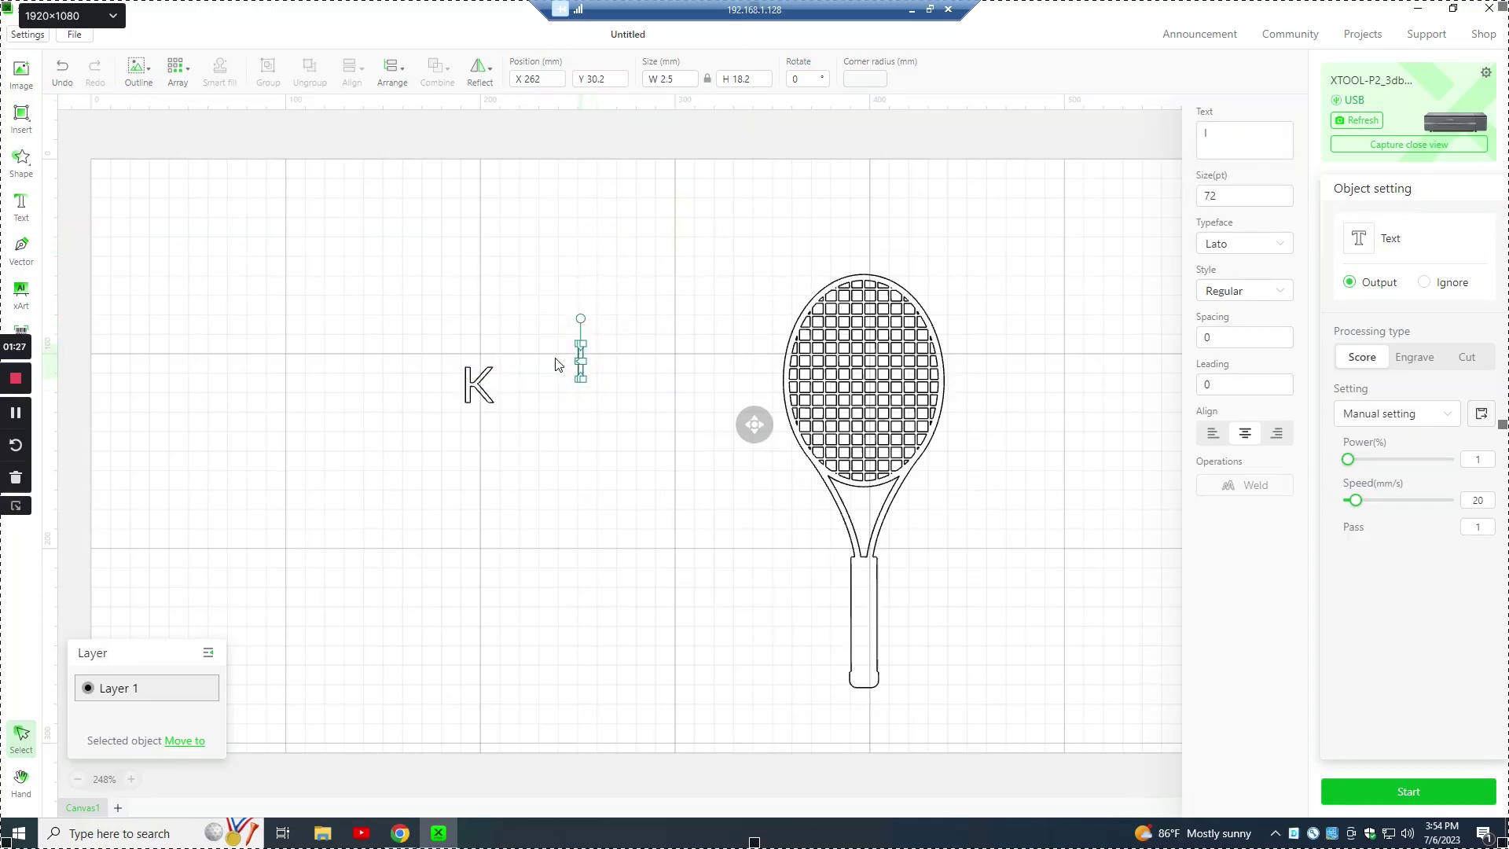
click(30, 207)
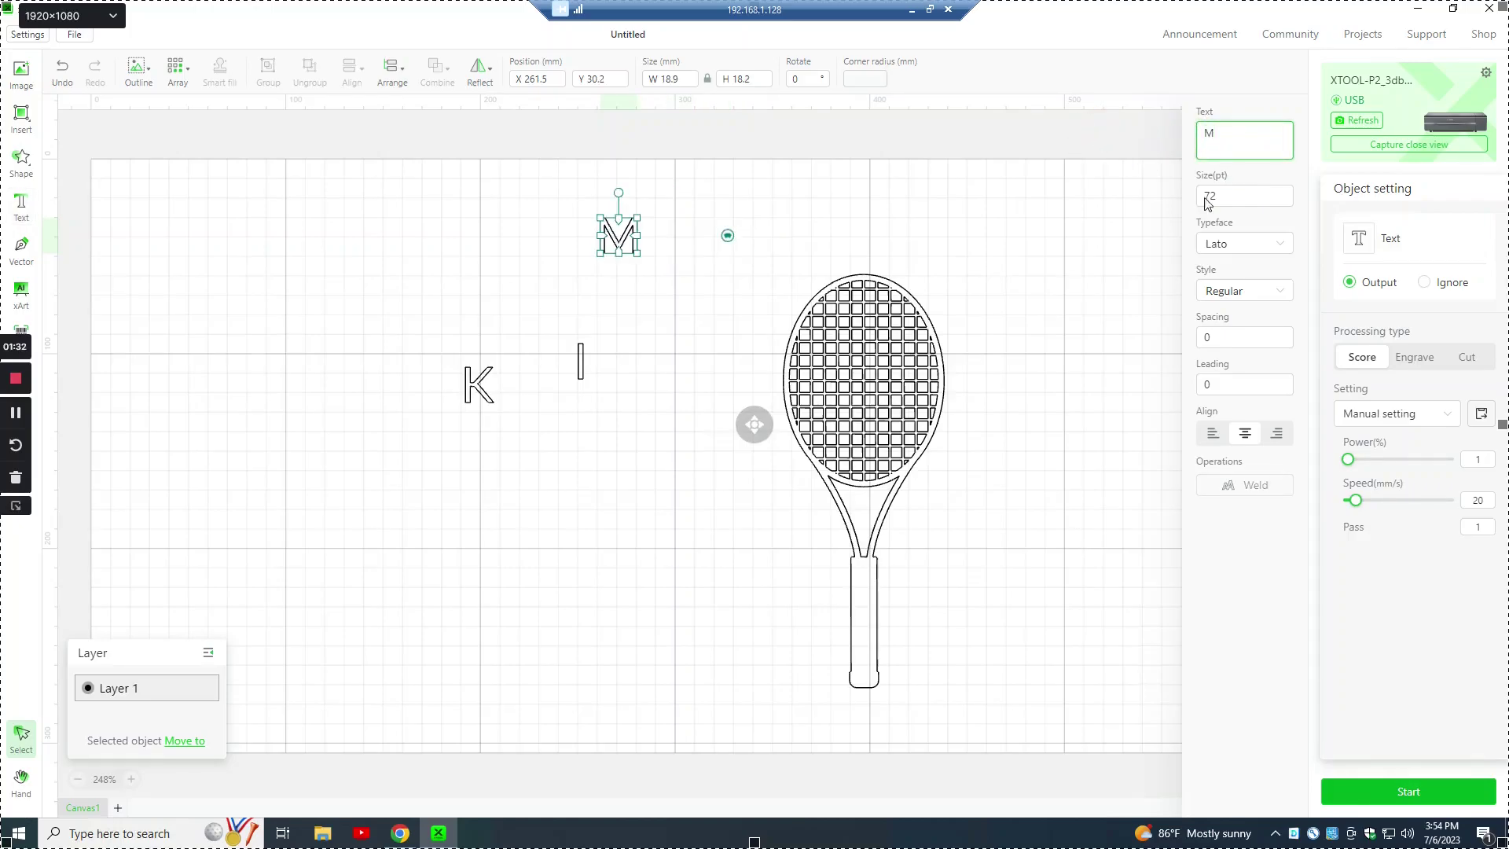
- Set the M's typeface to Sitka with the Small Bold style
click(612, 238)
click(1246, 243)
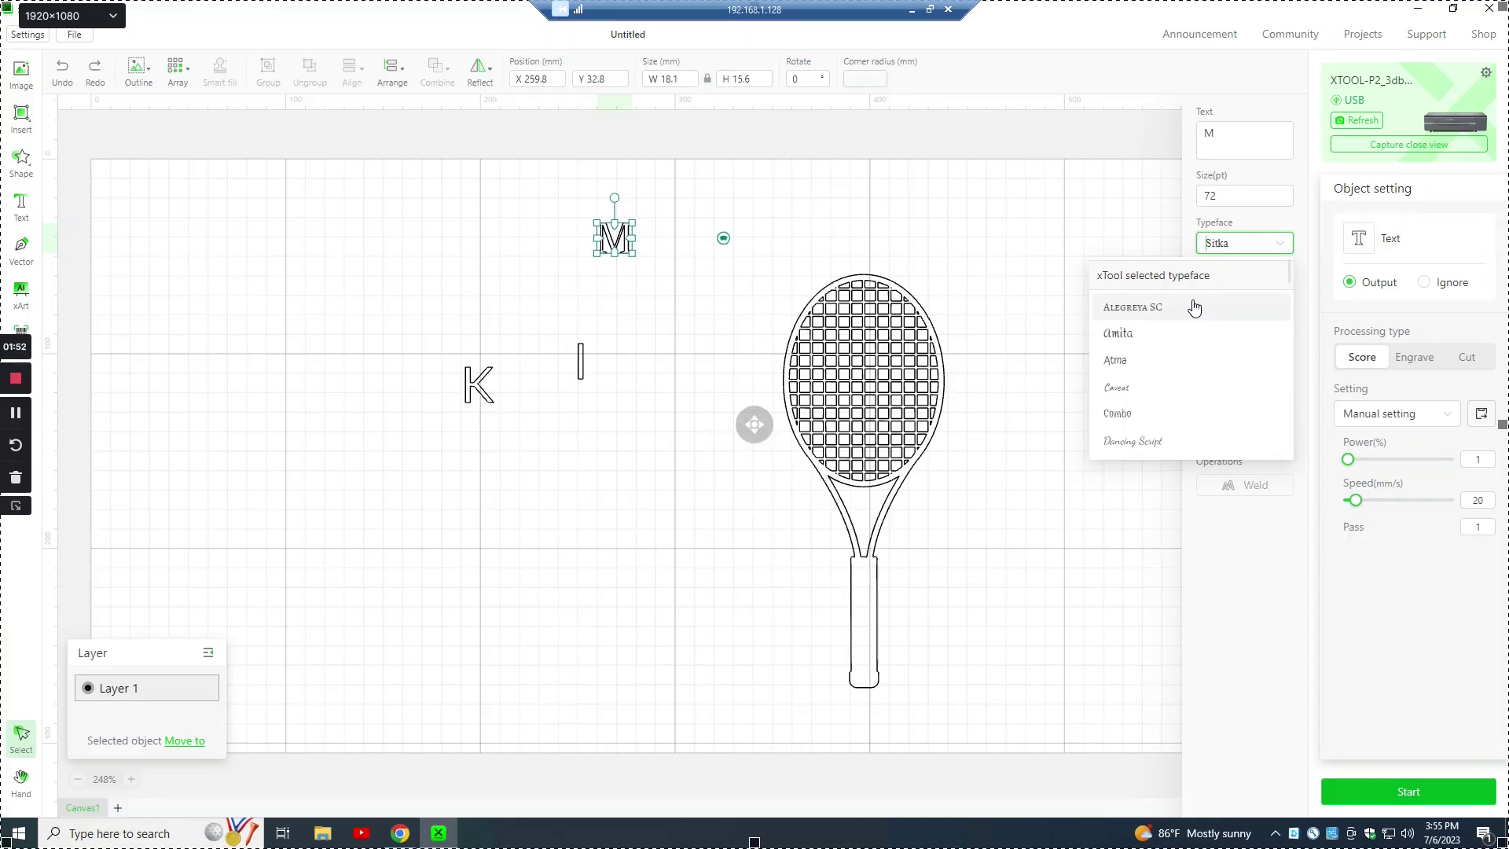
text(sit)
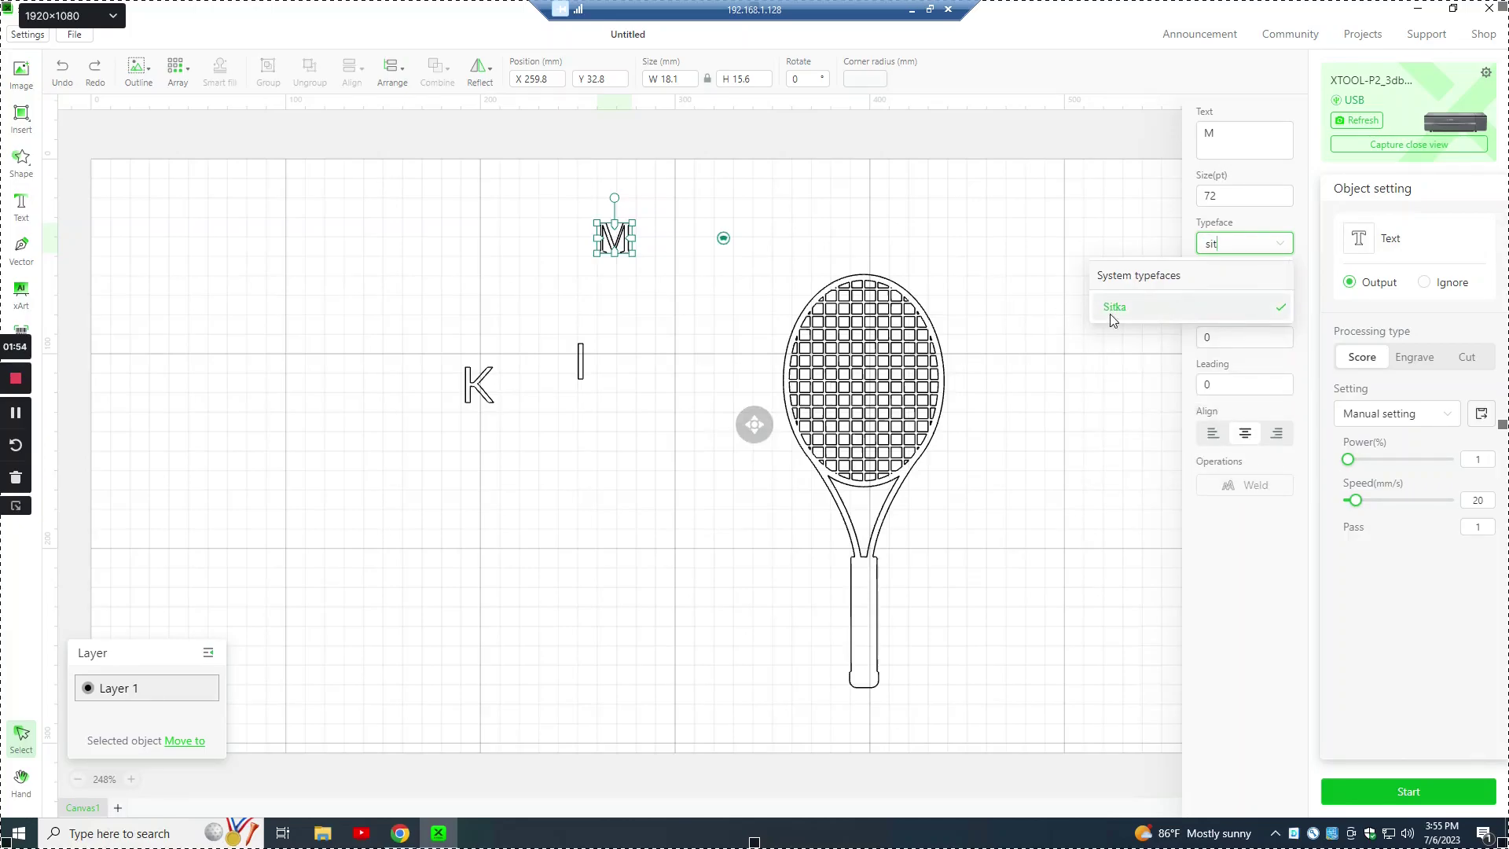
click(1112, 316)
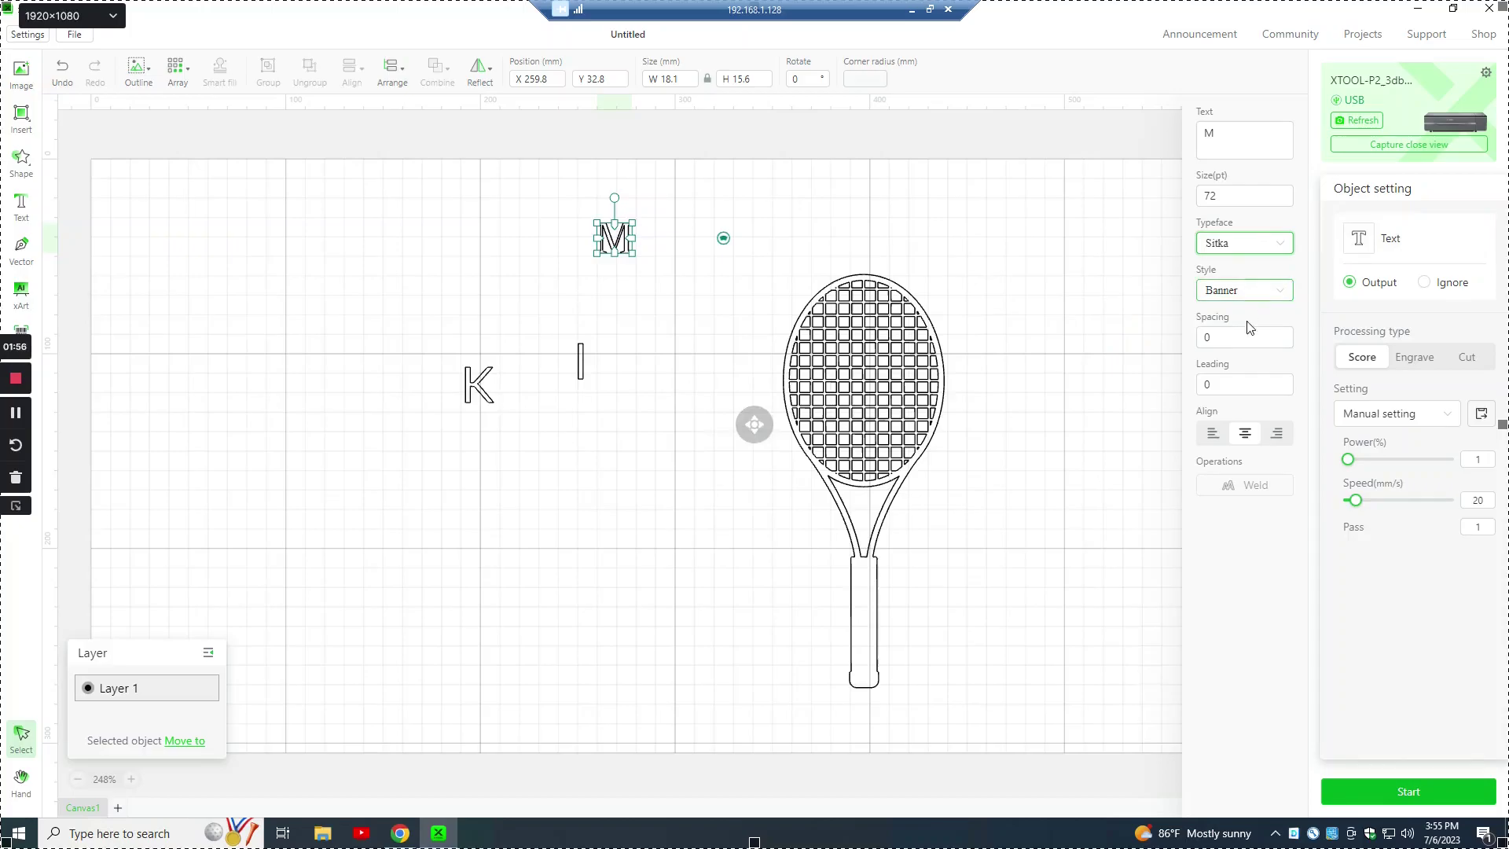
click(1239, 294)
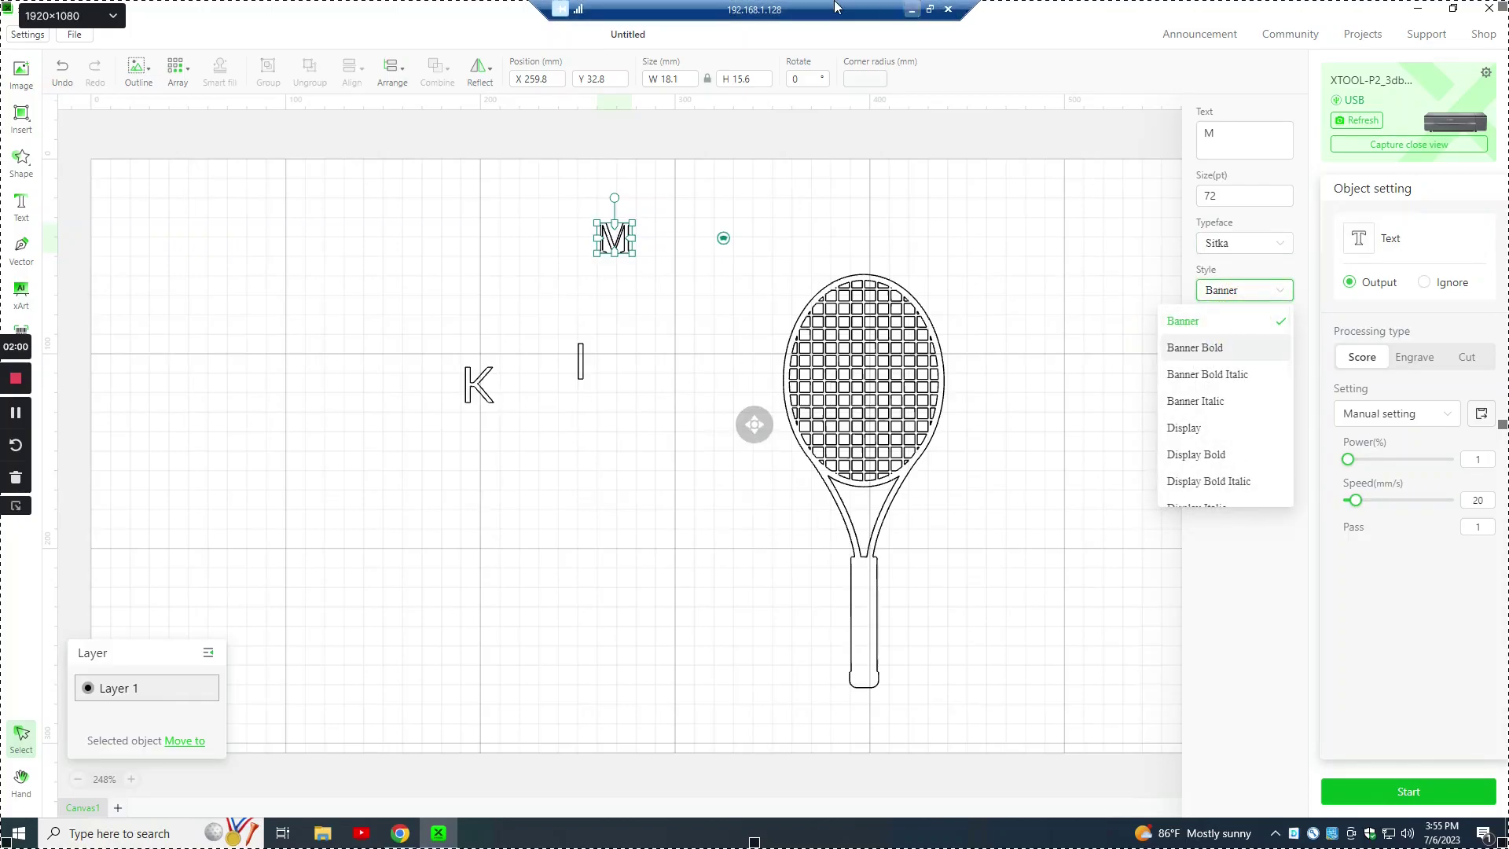
scroll(1227, 413, down, 4)
scroll(1227, 417, down, 3)
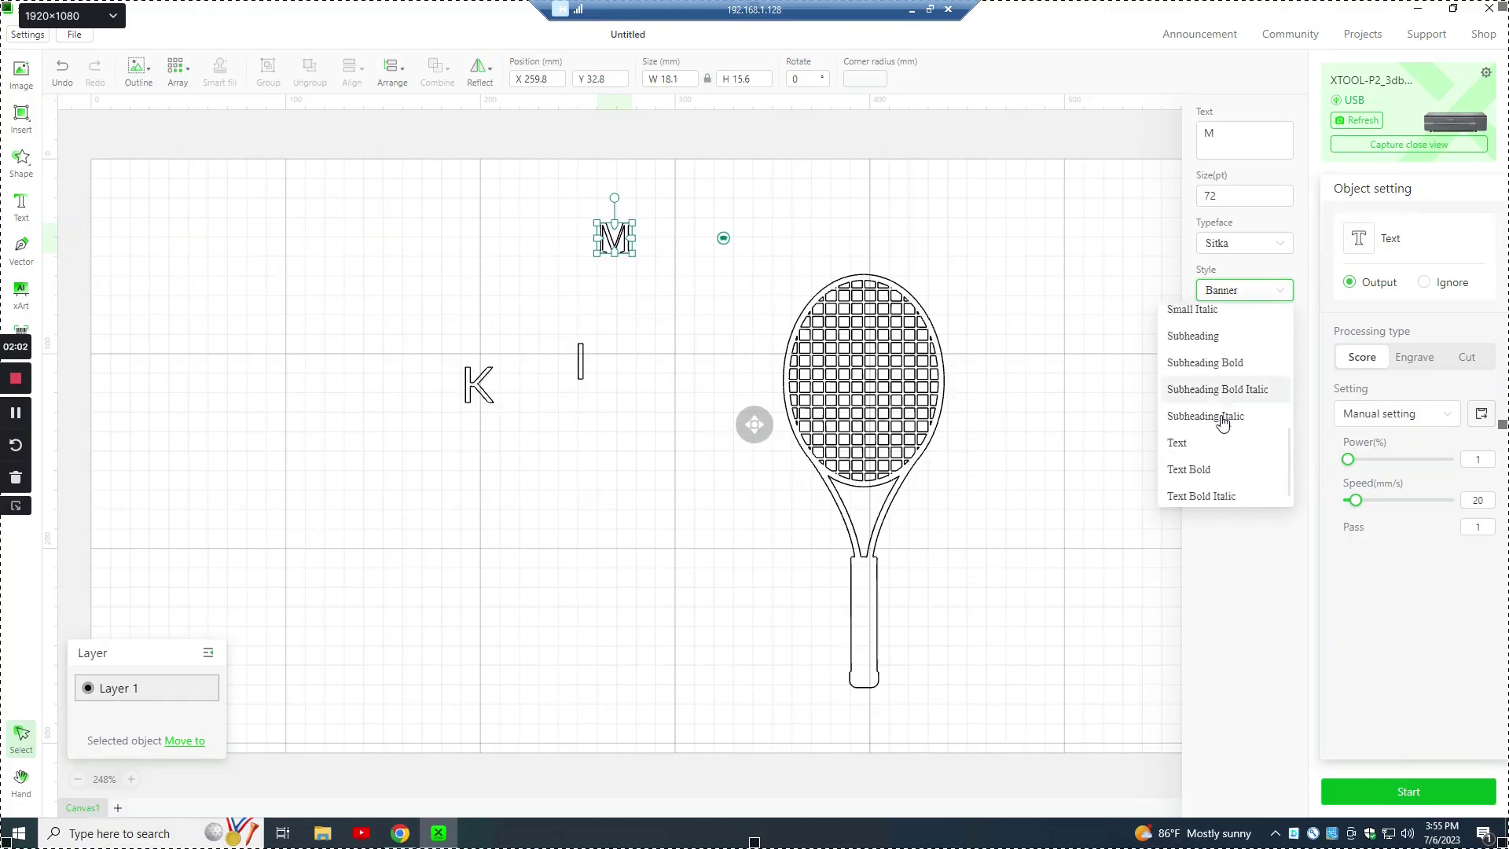
scroll(1227, 420, up, 3)
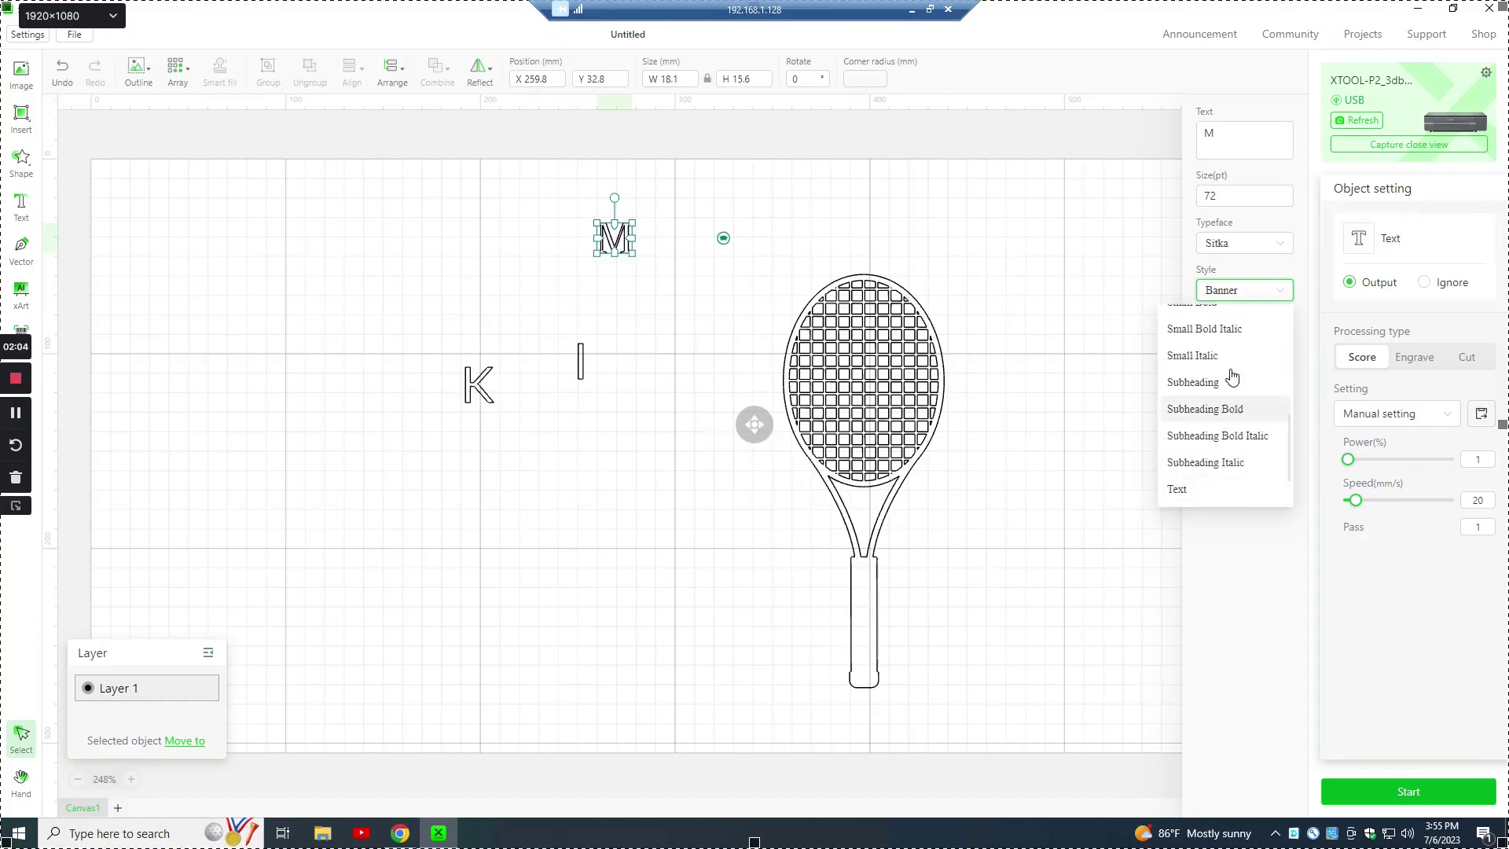
scroll(1230, 379, up, 3)
click(1226, 382)
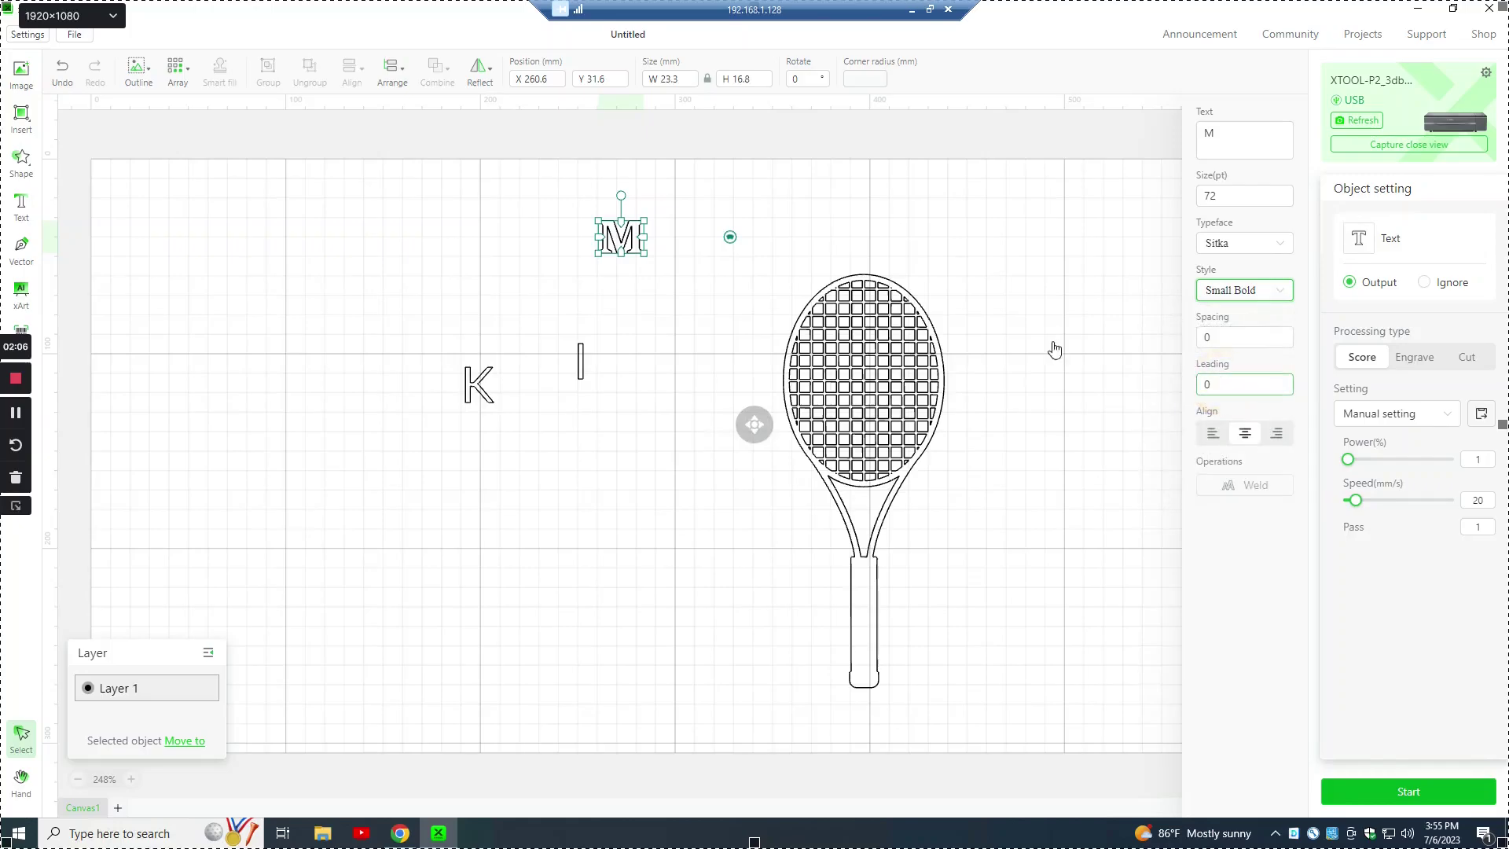
click(630, 318)
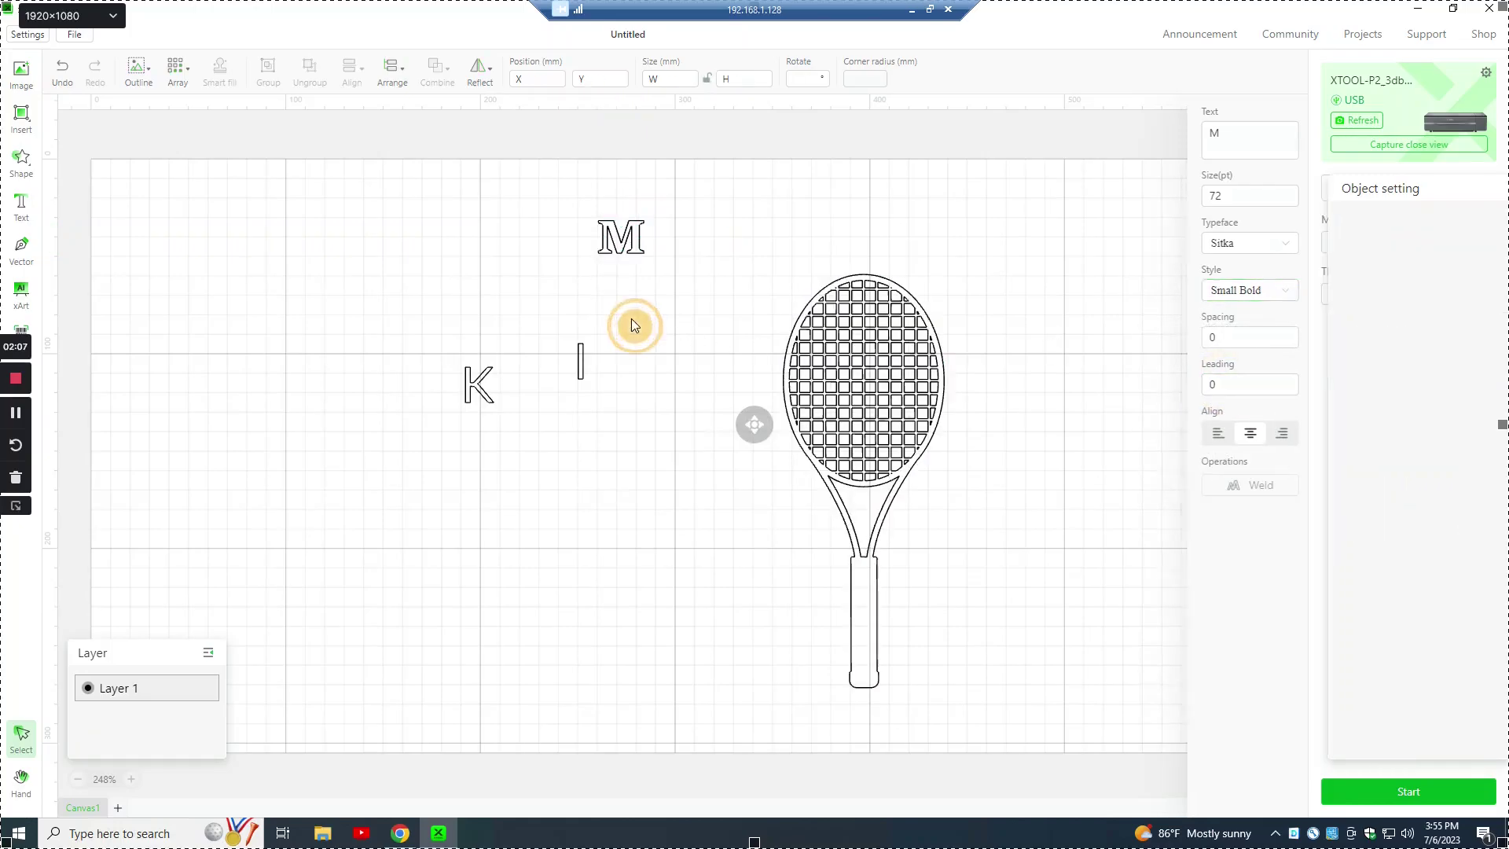
- Set the I's typeface to Sitka Small Bold
click(581, 363)
click(1233, 250)
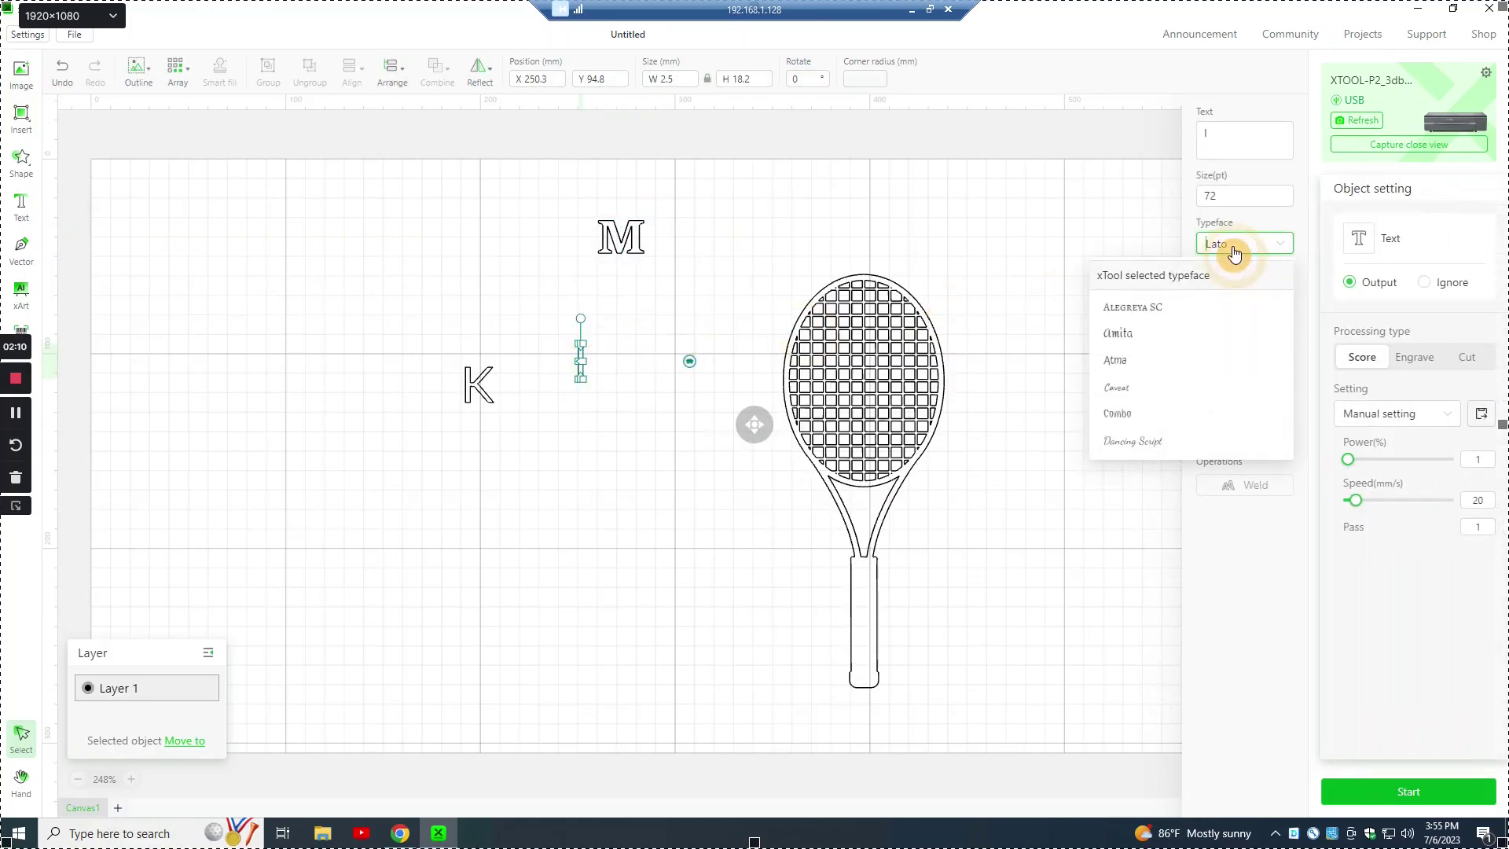
text(sit)
click(1113, 306)
click(1234, 291)
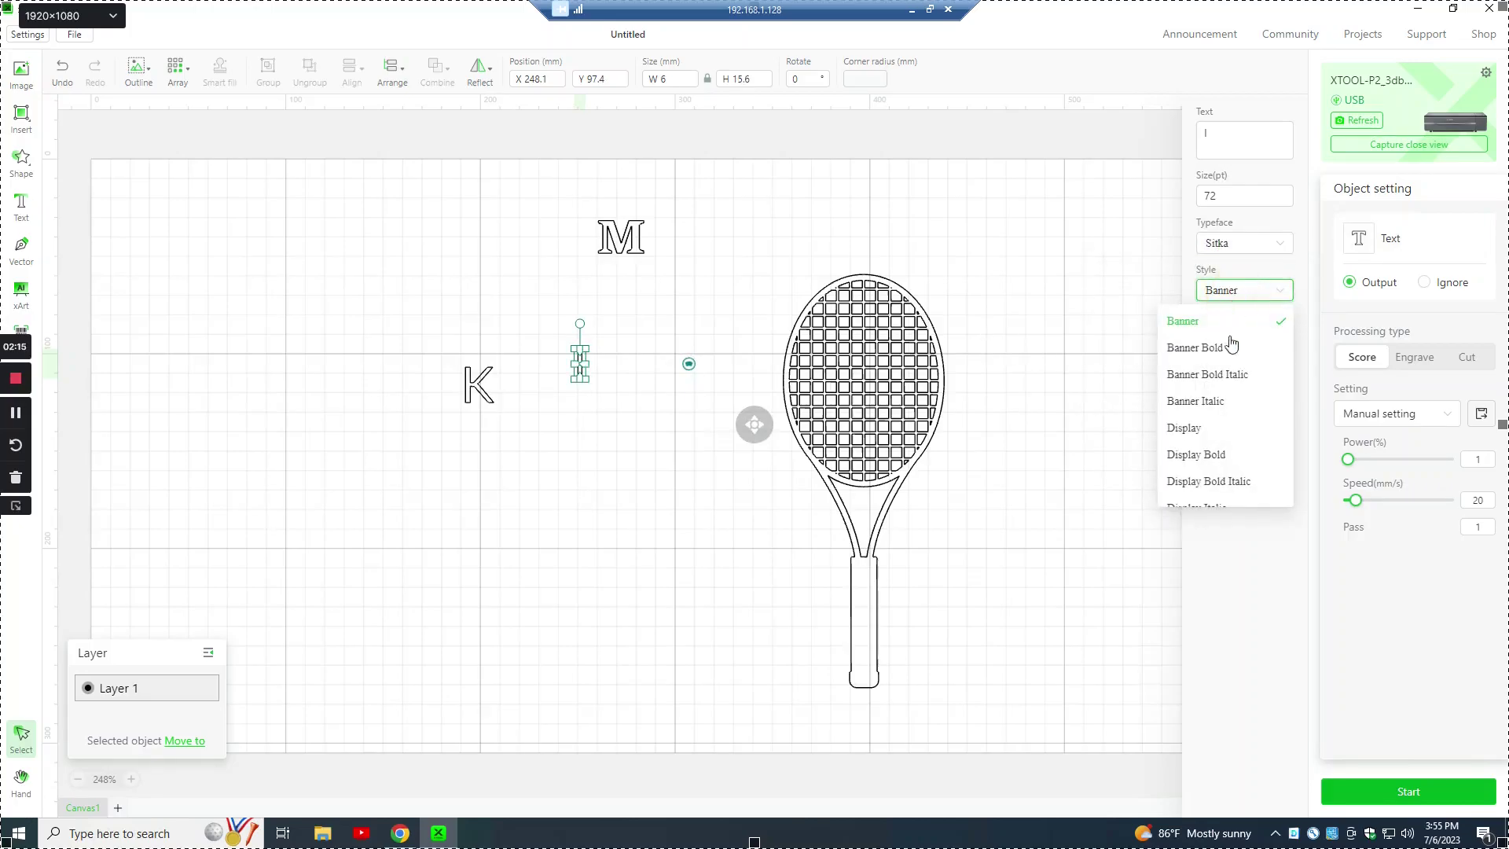
click(1228, 376)
- Set the K to Sitka Small Bold and move it up and right
click(484, 386)
click(1250, 245)
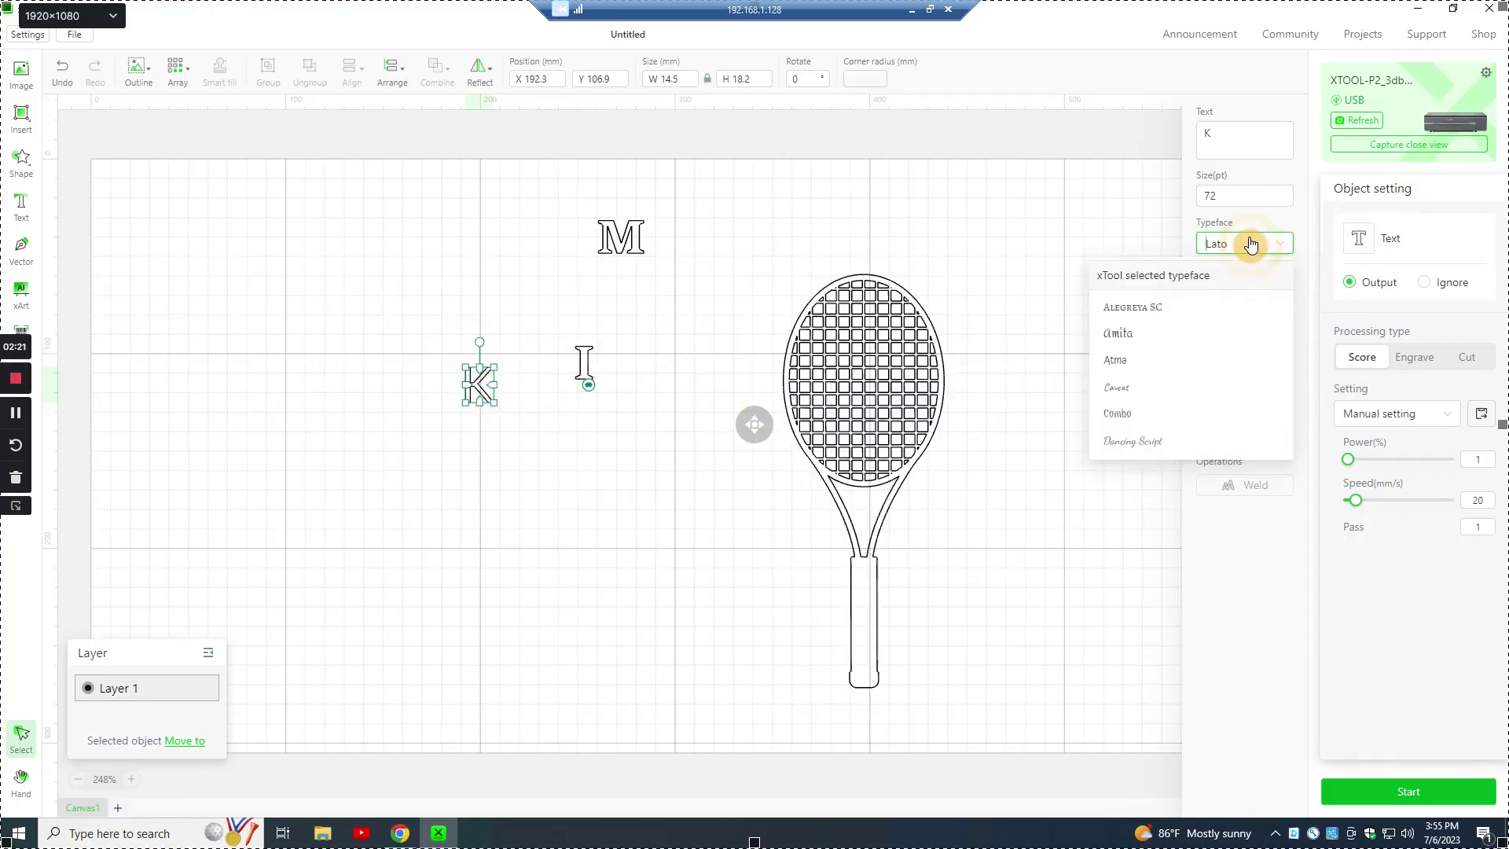
text(sit)
click(1155, 304)
click(1233, 291)
click(1230, 350)
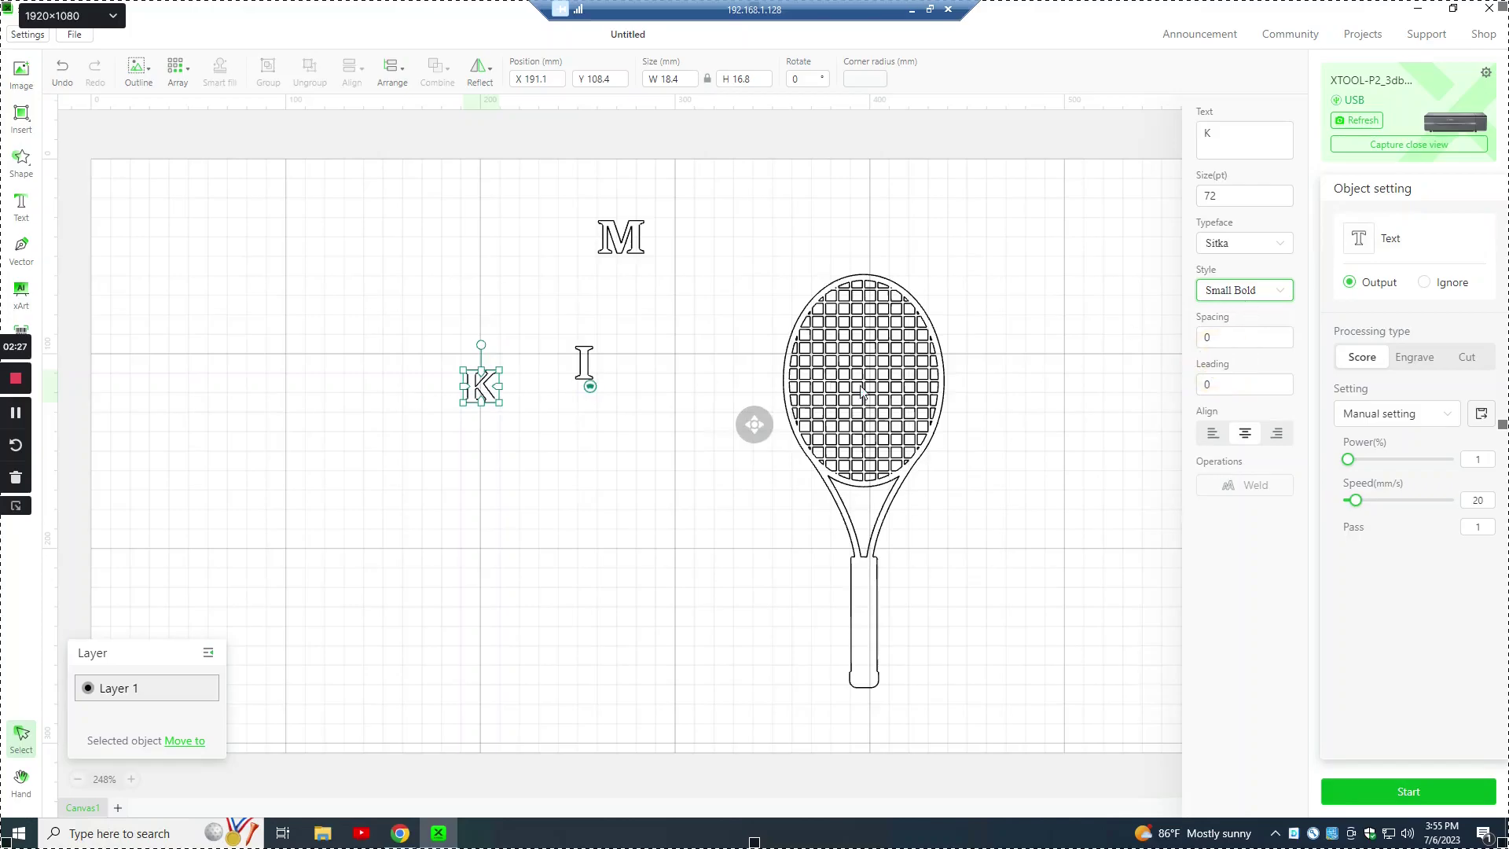
click(590, 386)
click(488, 393)
drag(488, 392, 523, 262)
- Move the I up beside the K and place the M next to the I
click(586, 369)
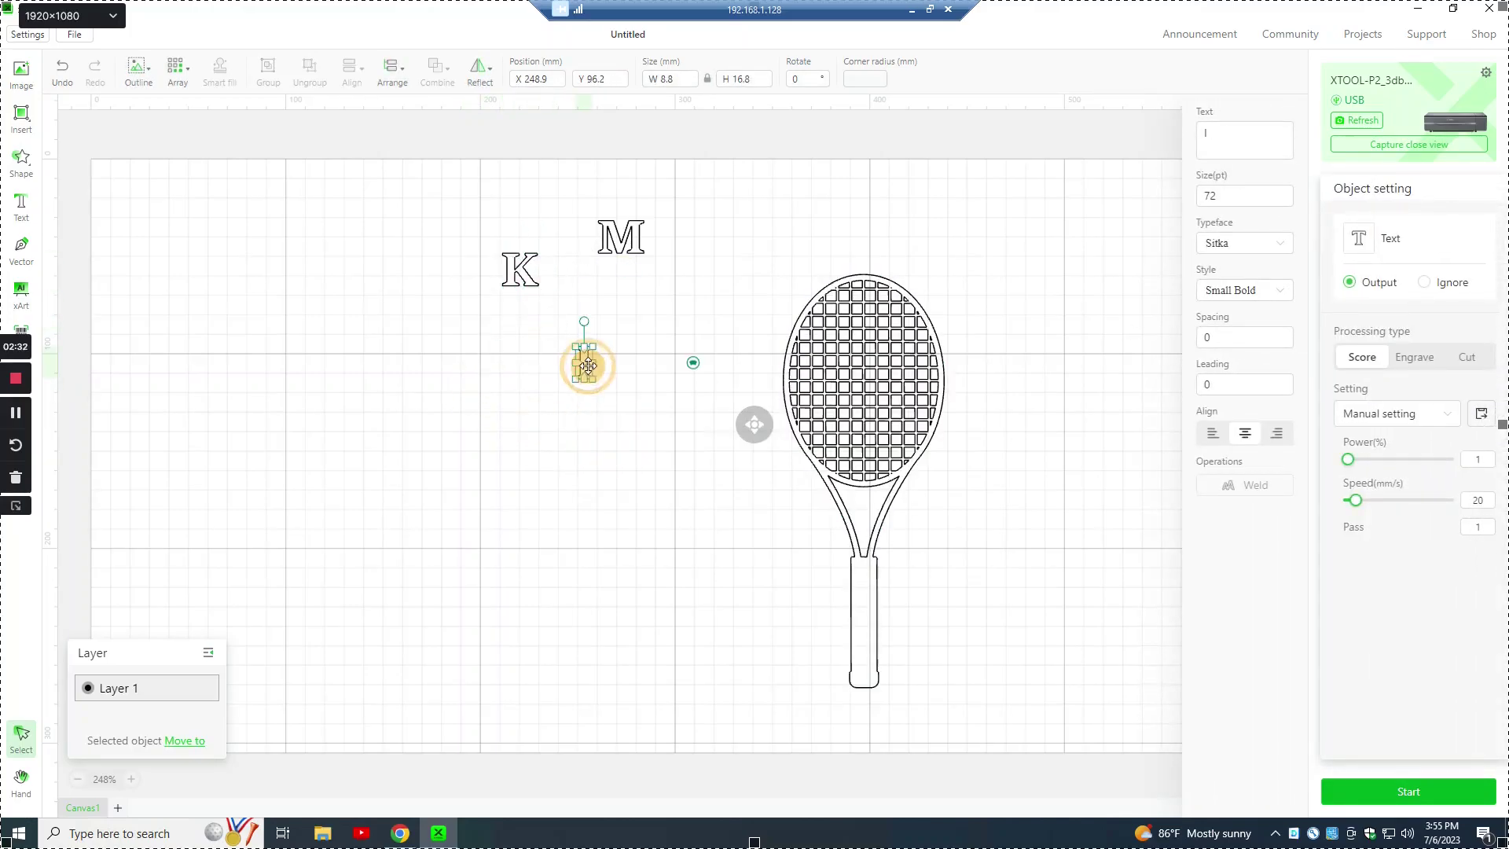
drag(586, 370, 563, 275)
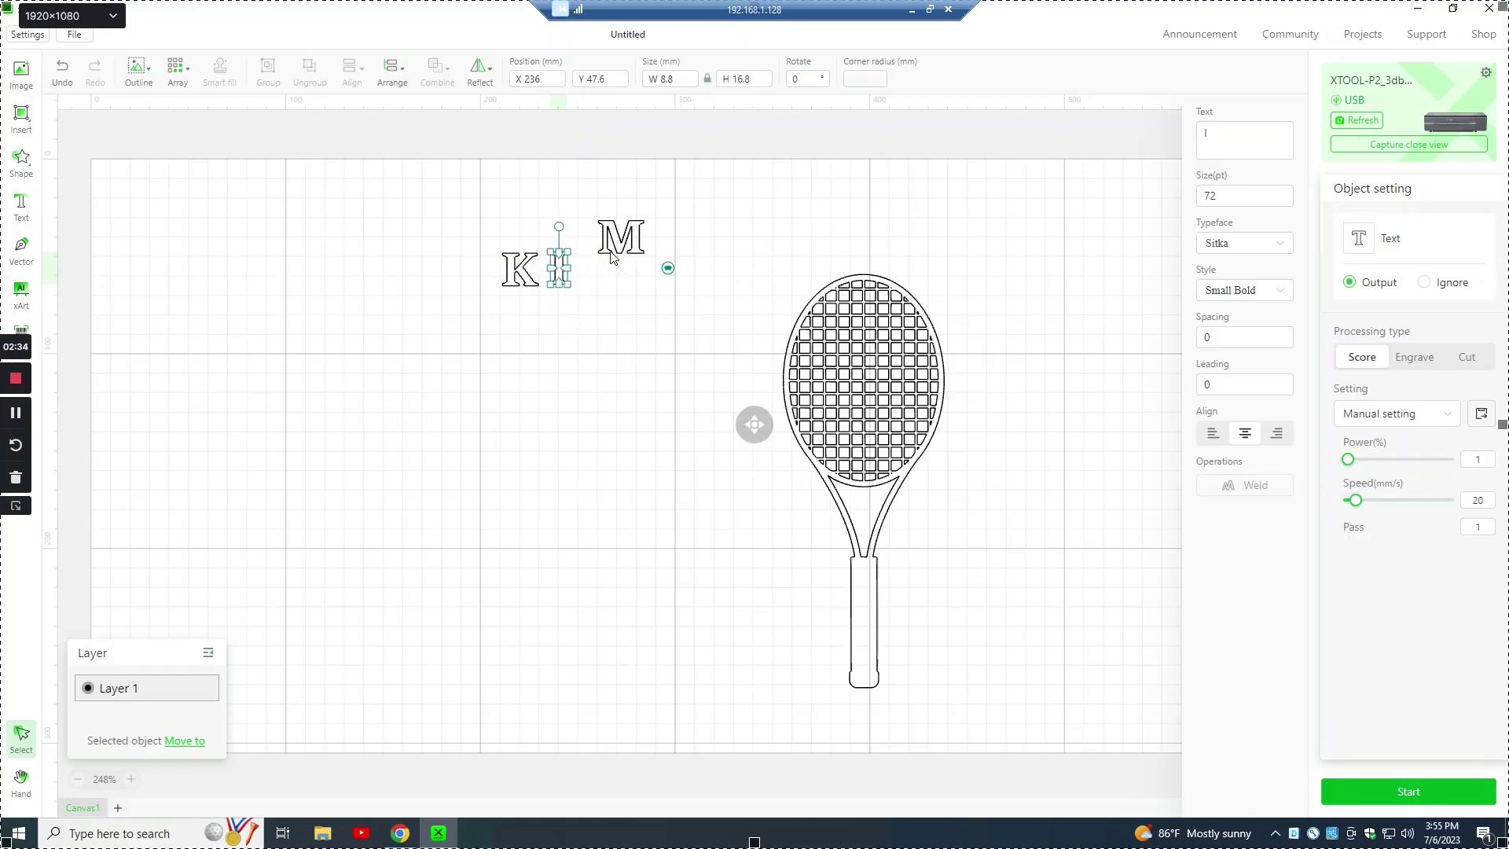
drag(622, 236, 605, 268)
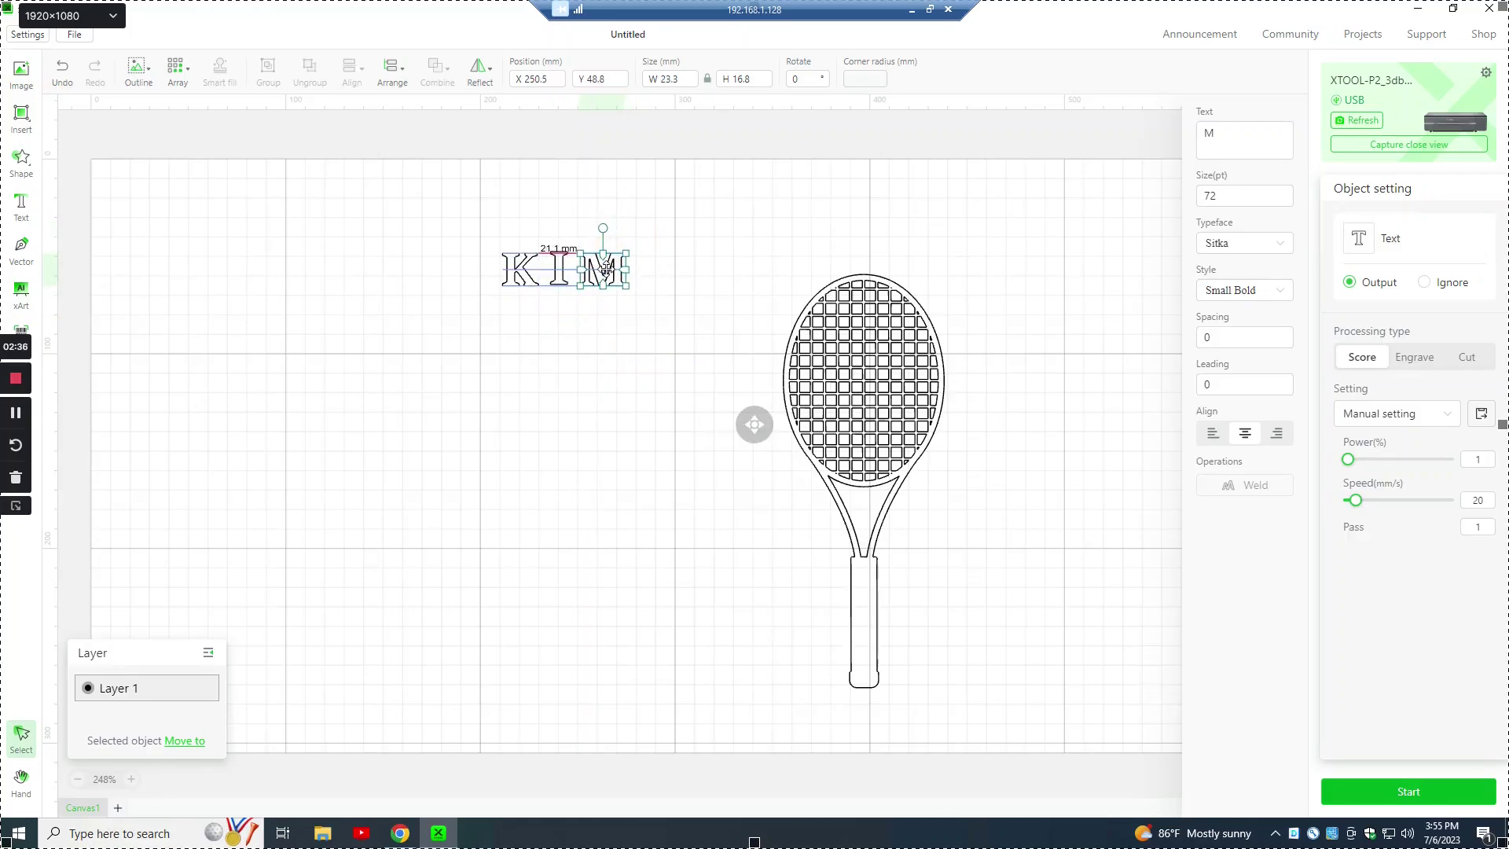
click(580, 340)
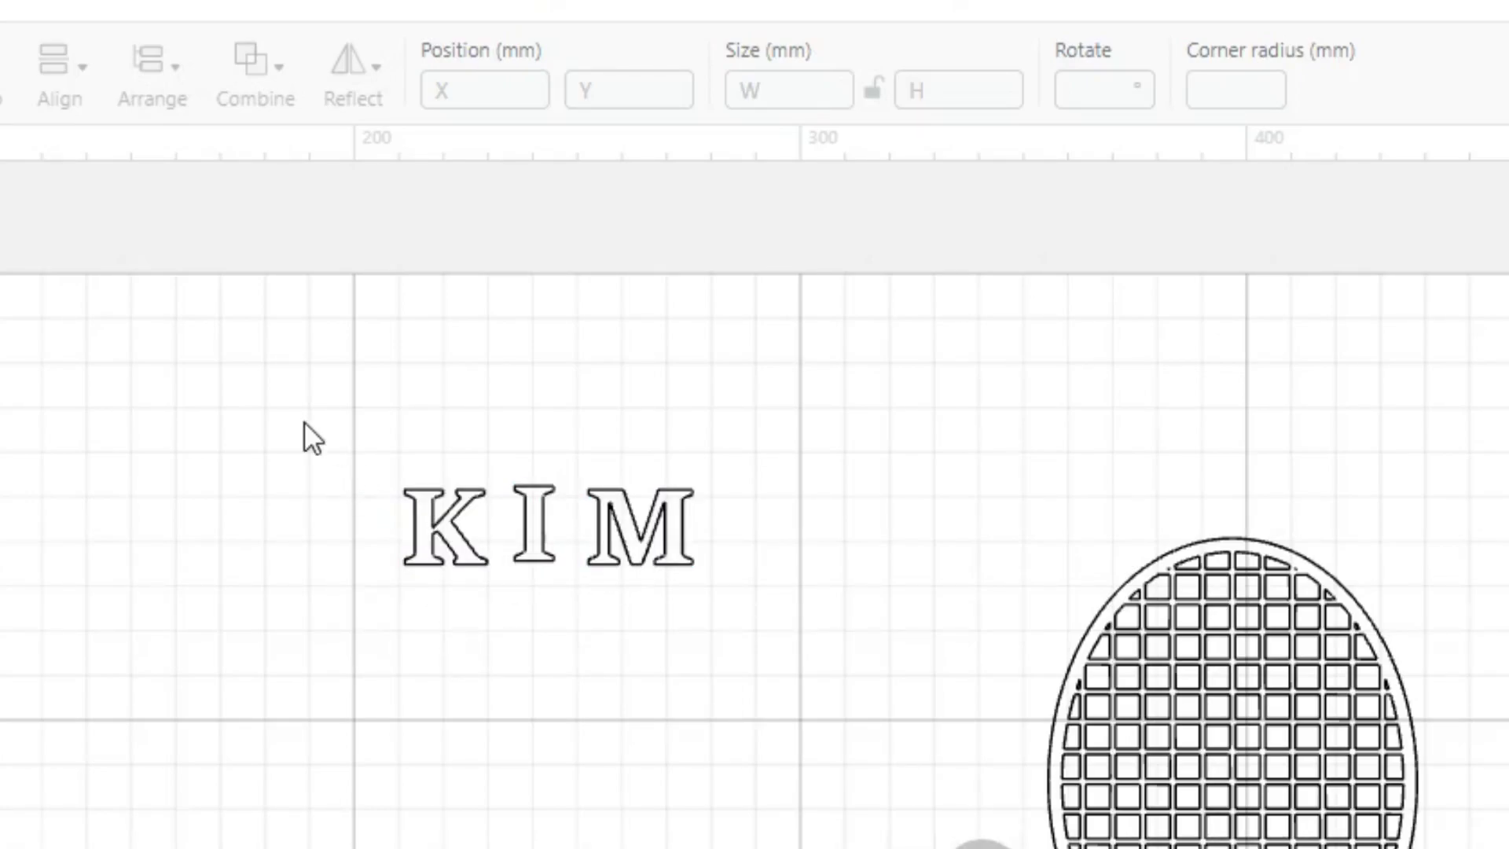
- Resize the K, I and M letters together to 20 mm tall
drag(303, 421, 772, 672)
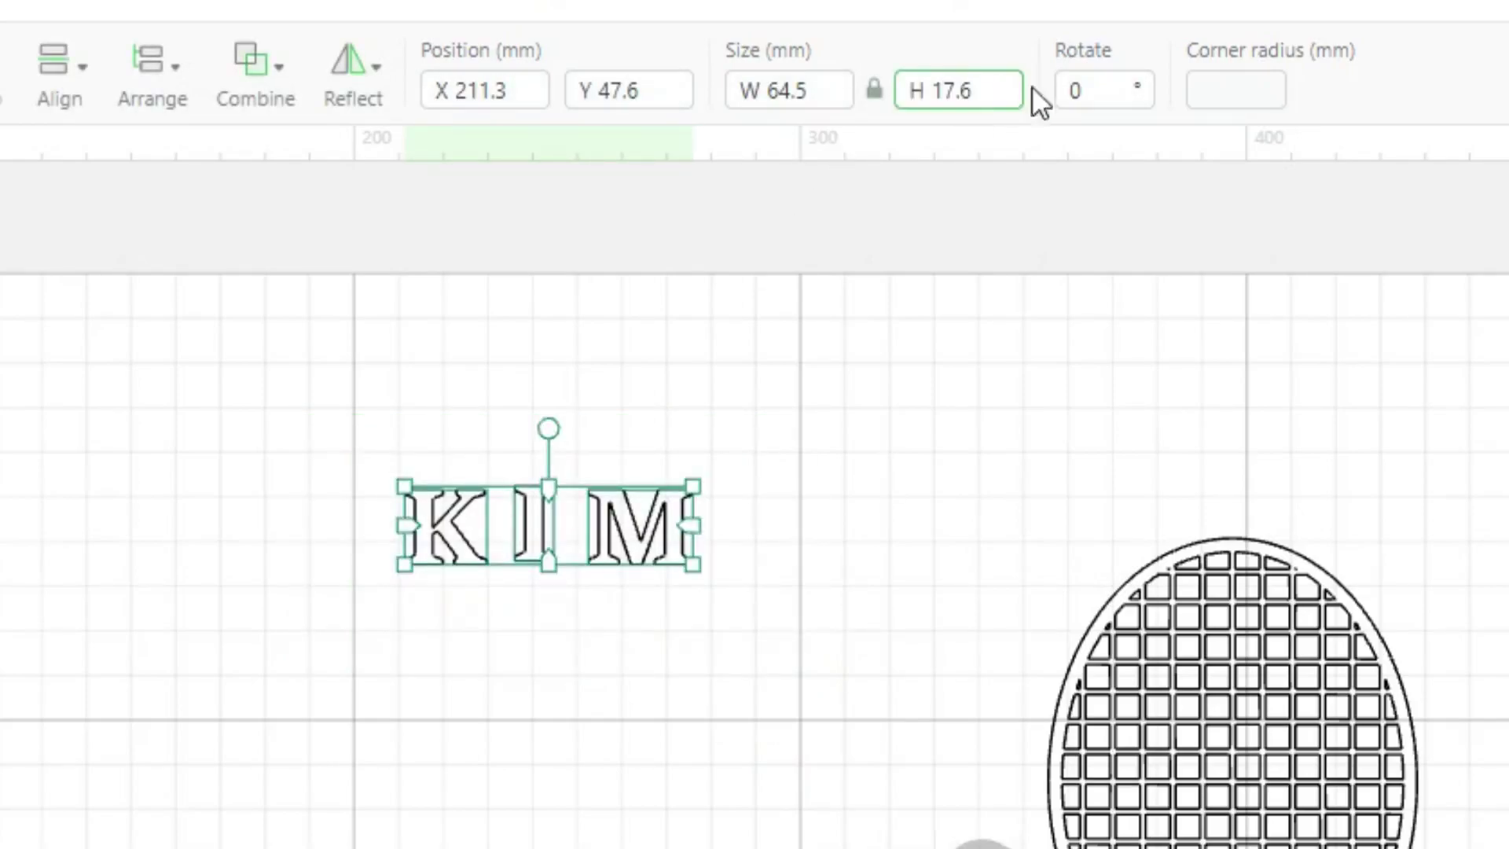
drag(966, 91, 767, 129)
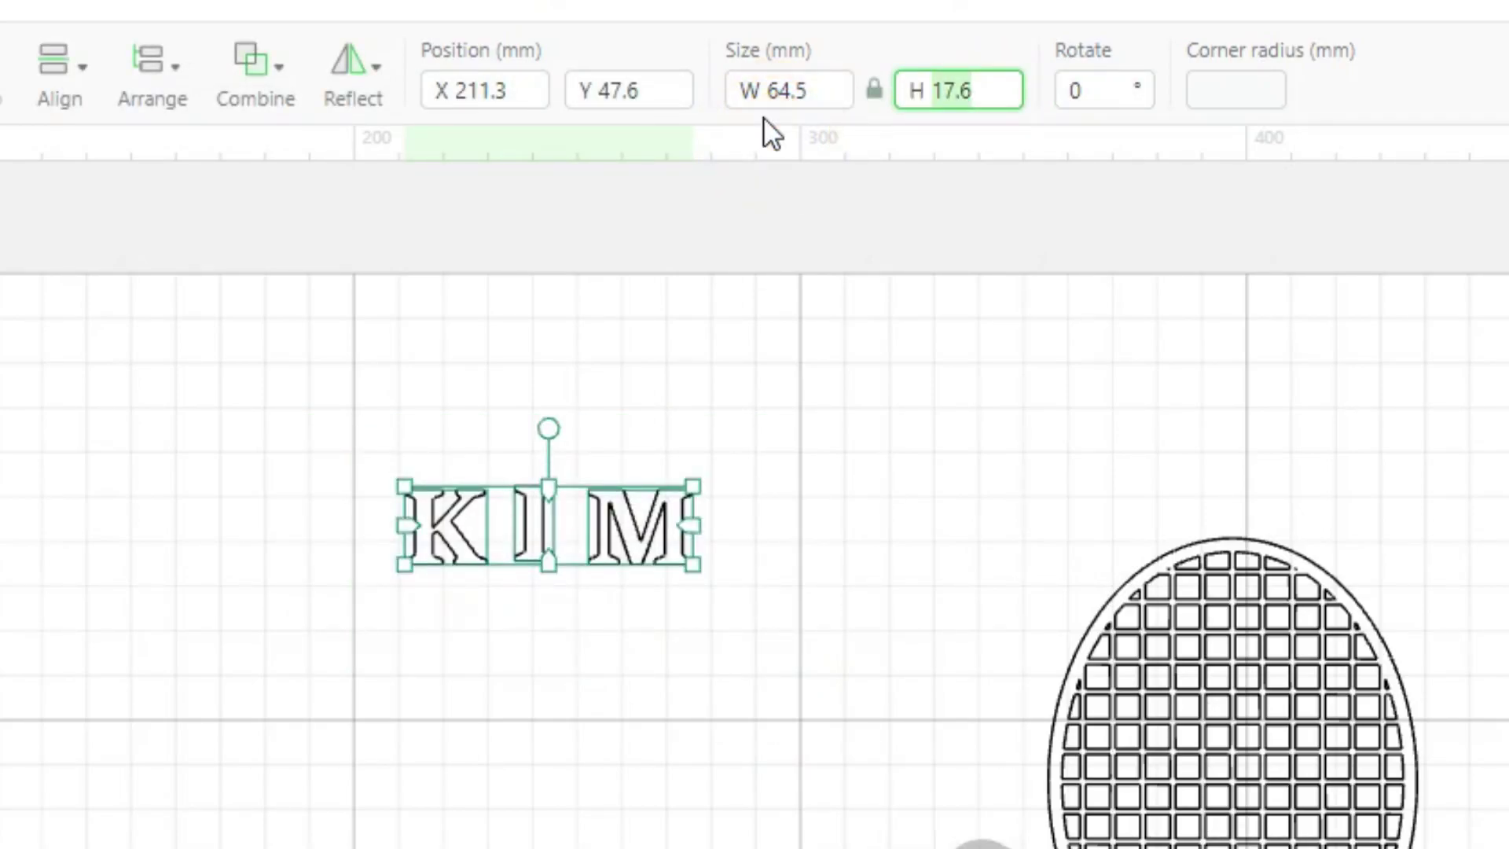
text(20)
key(Tab)
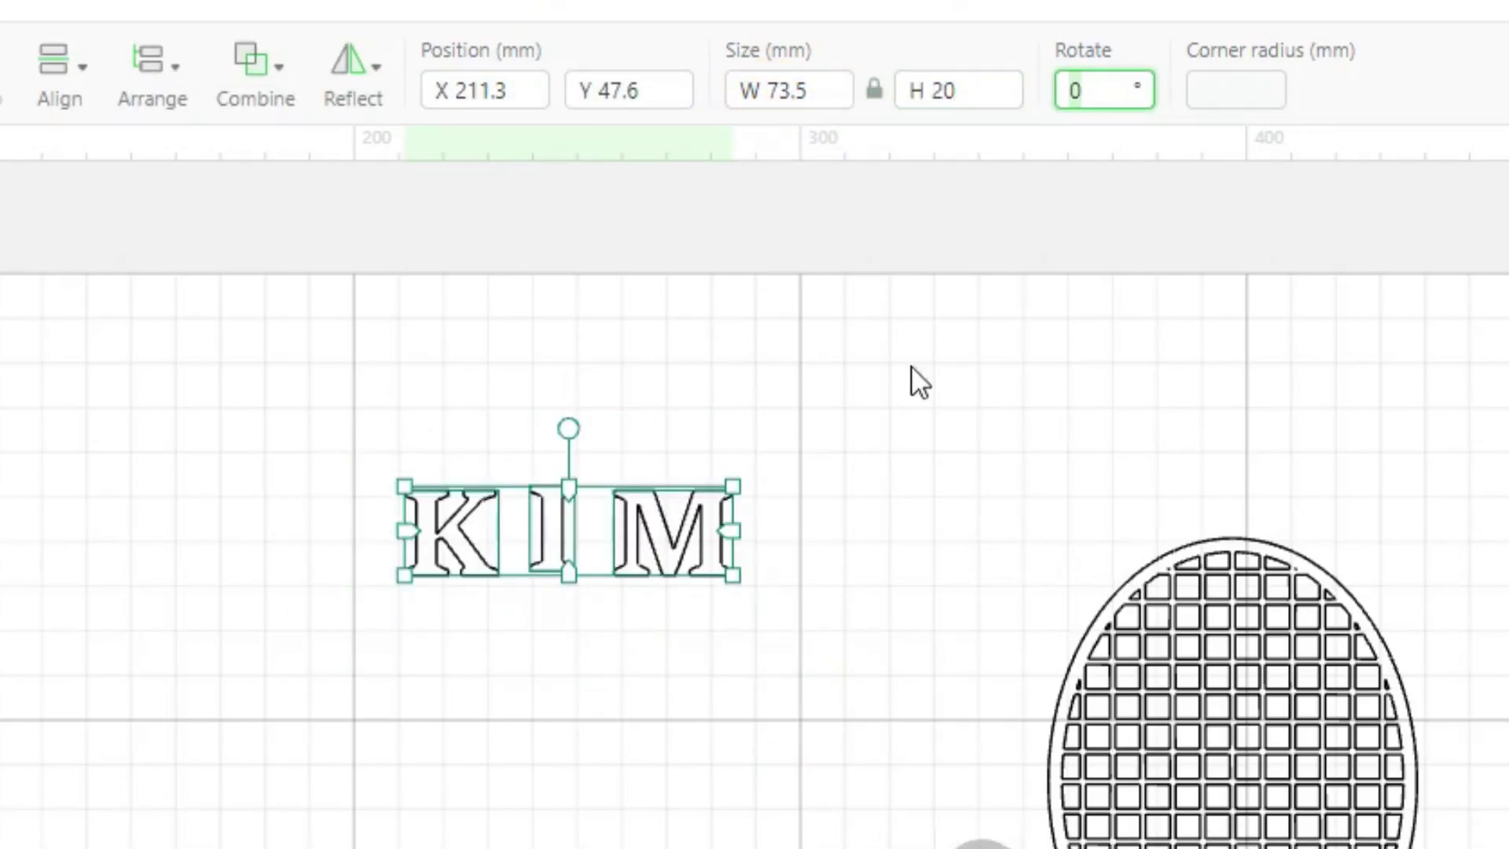
click(572, 591)
- Vertically centre-align the three KIM letters
drag(316, 409, 843, 666)
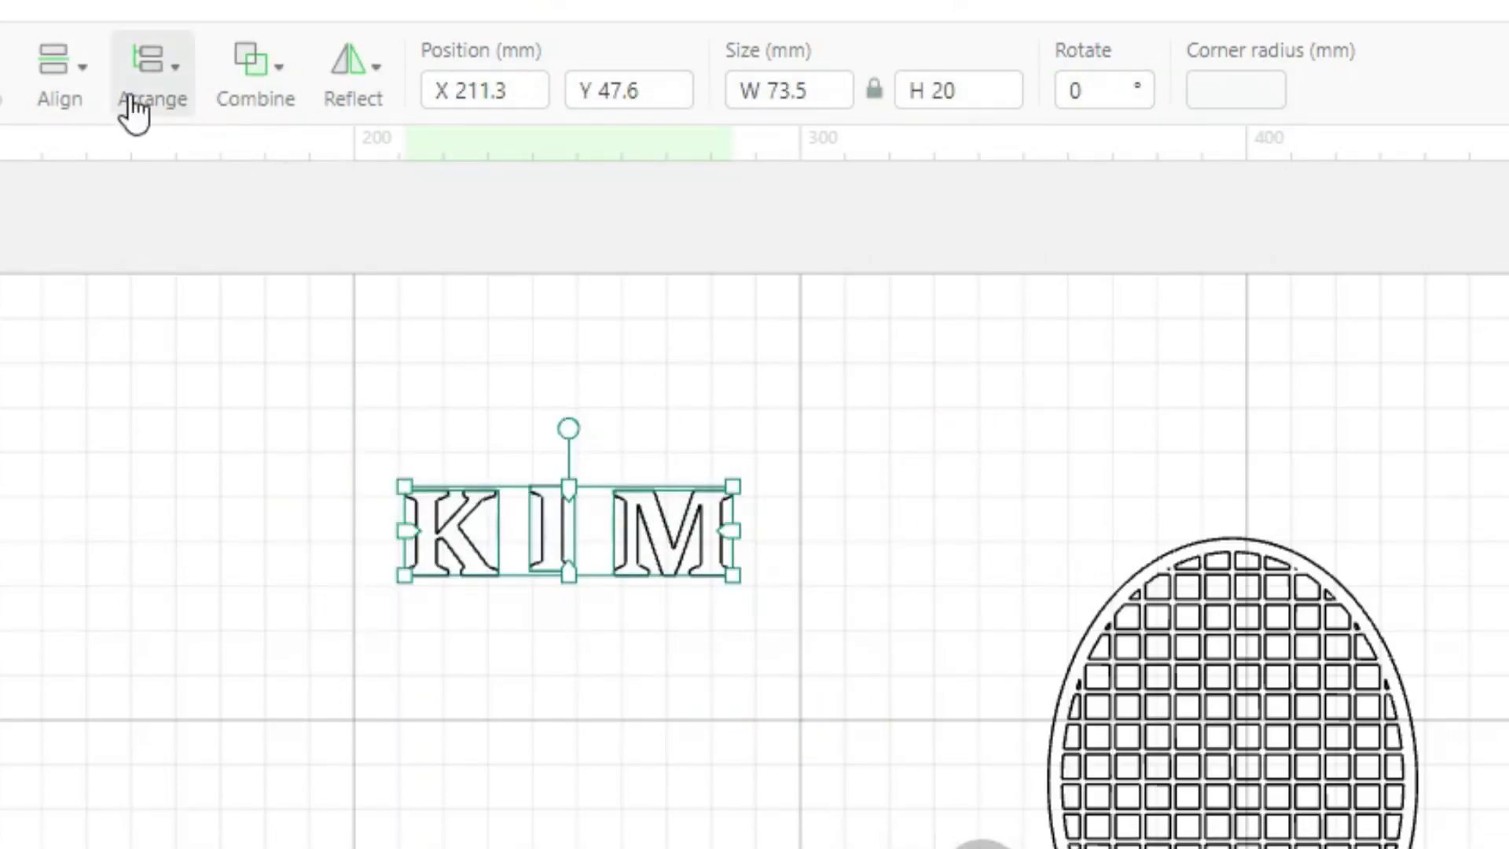
click(88, 88)
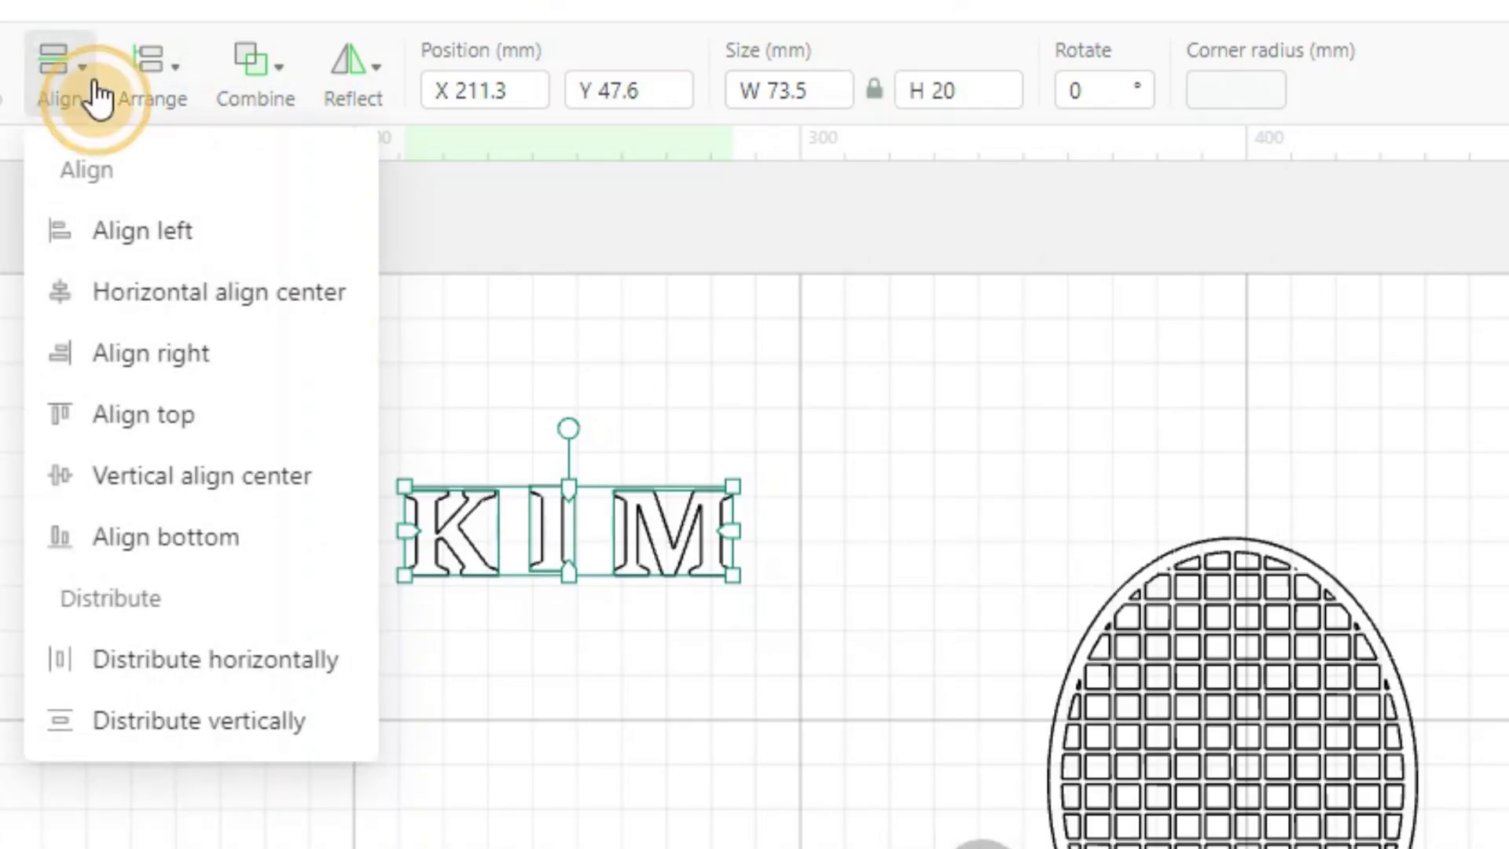
click(166, 486)
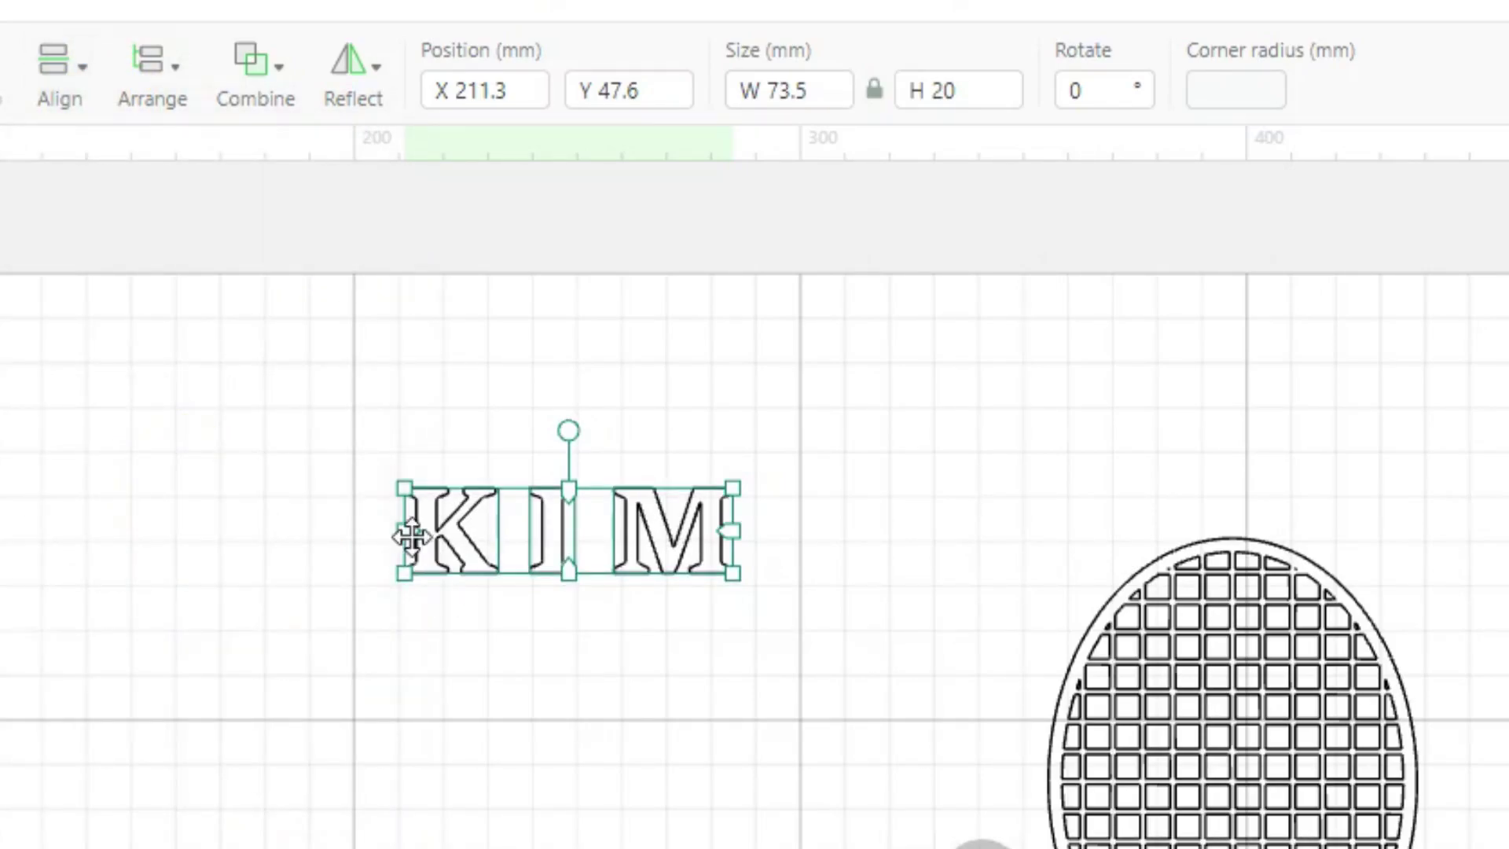
click(596, 630)
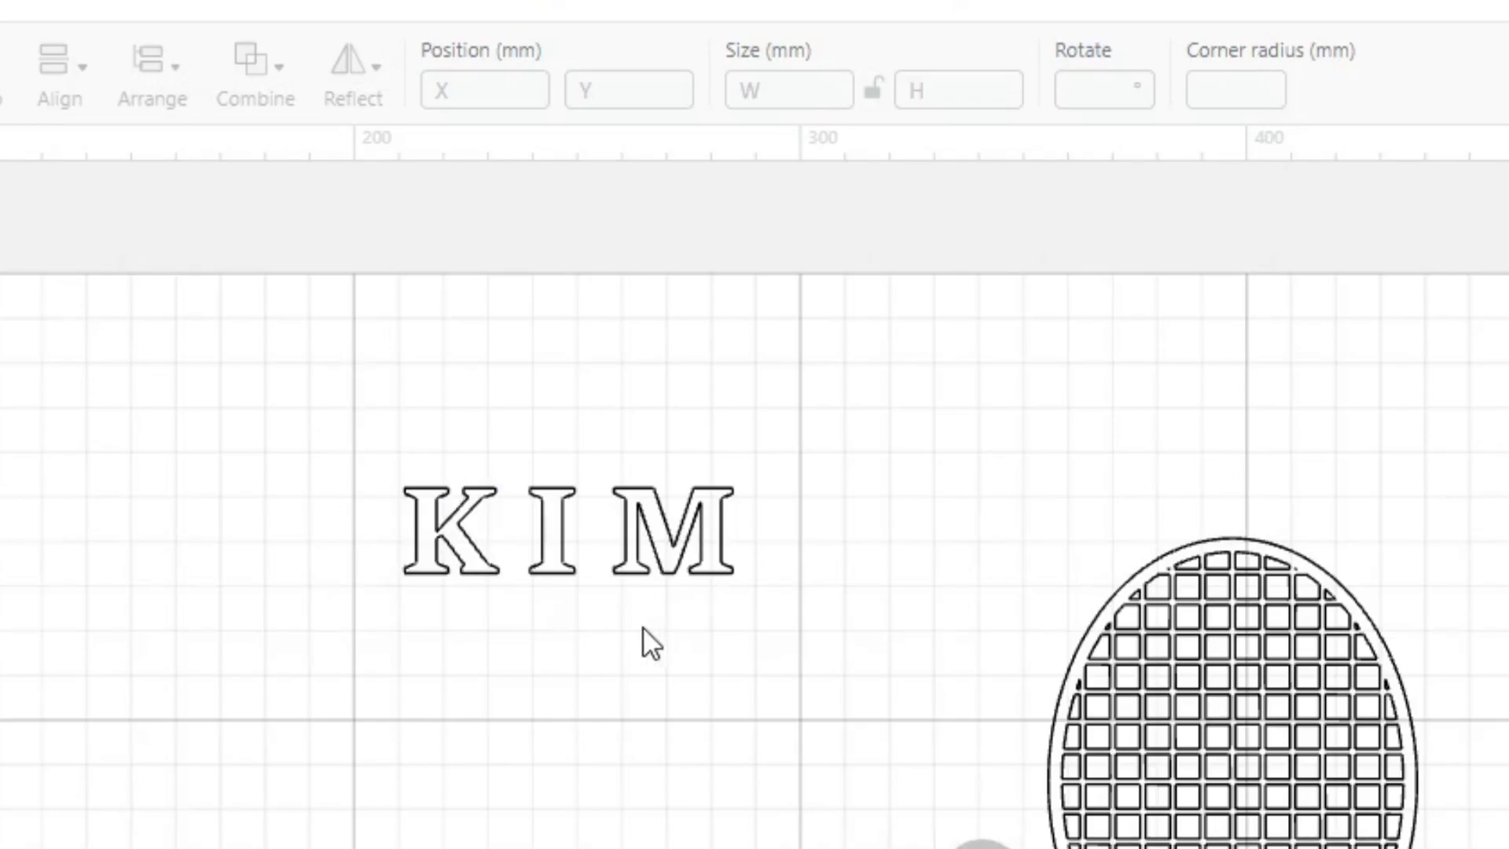
- Rescale the K, I and M letters together to 20 mm tall
click(473, 535)
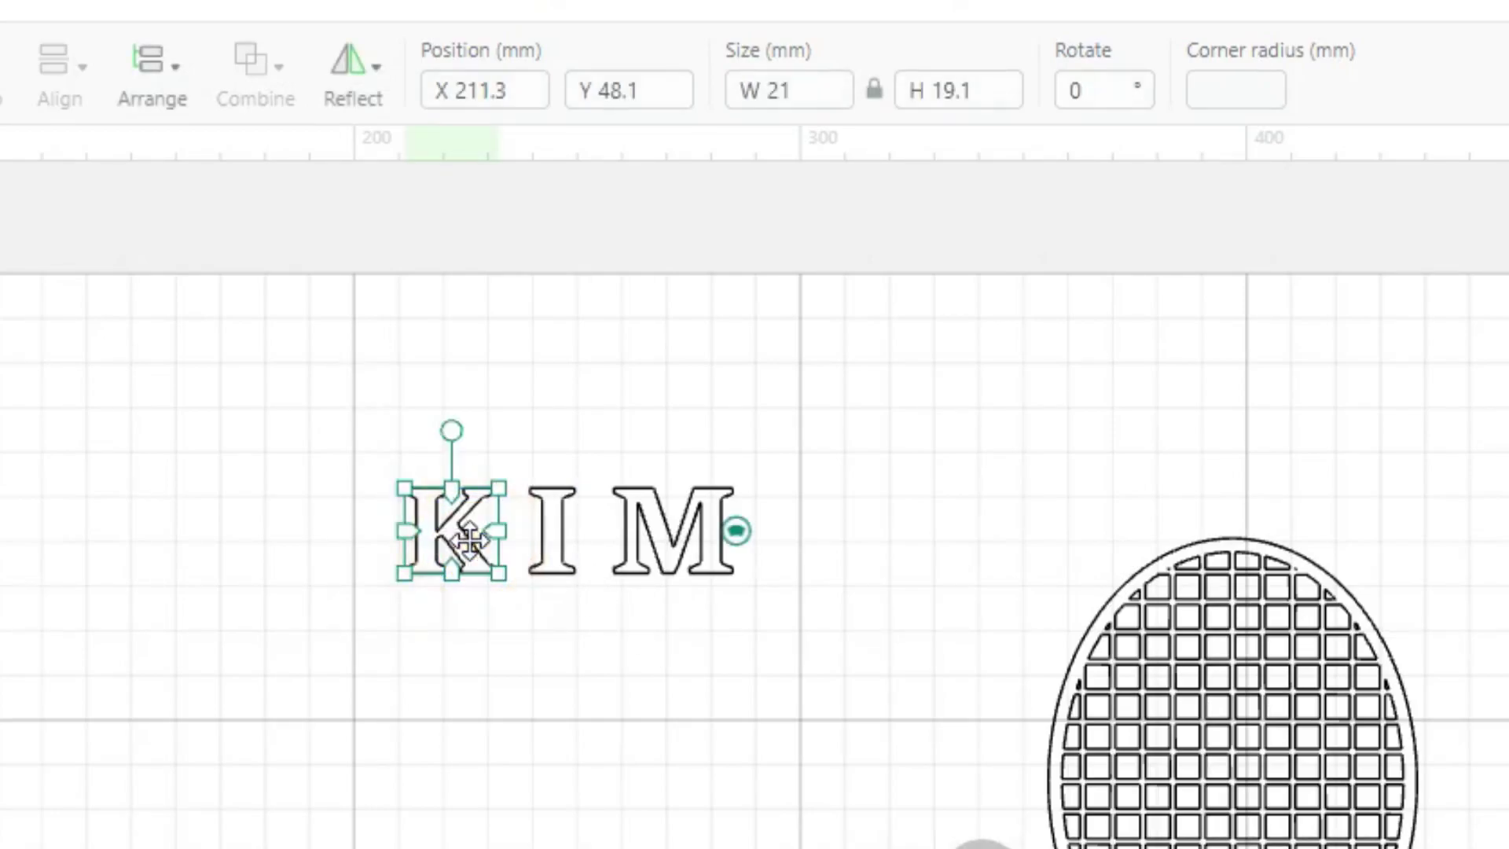
drag(343, 439, 754, 636)
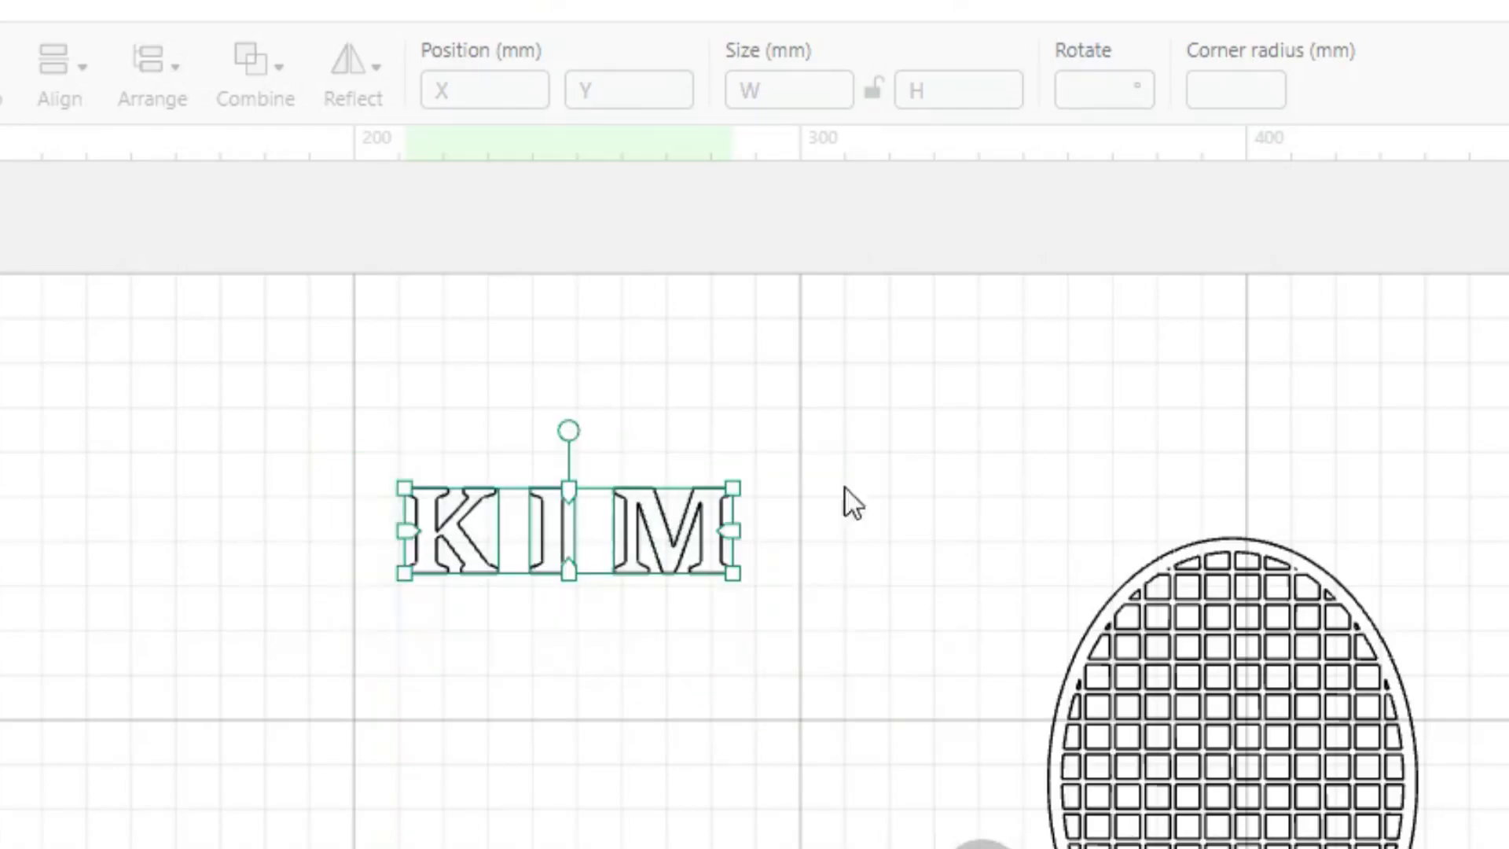
click(970, 79)
text(20)
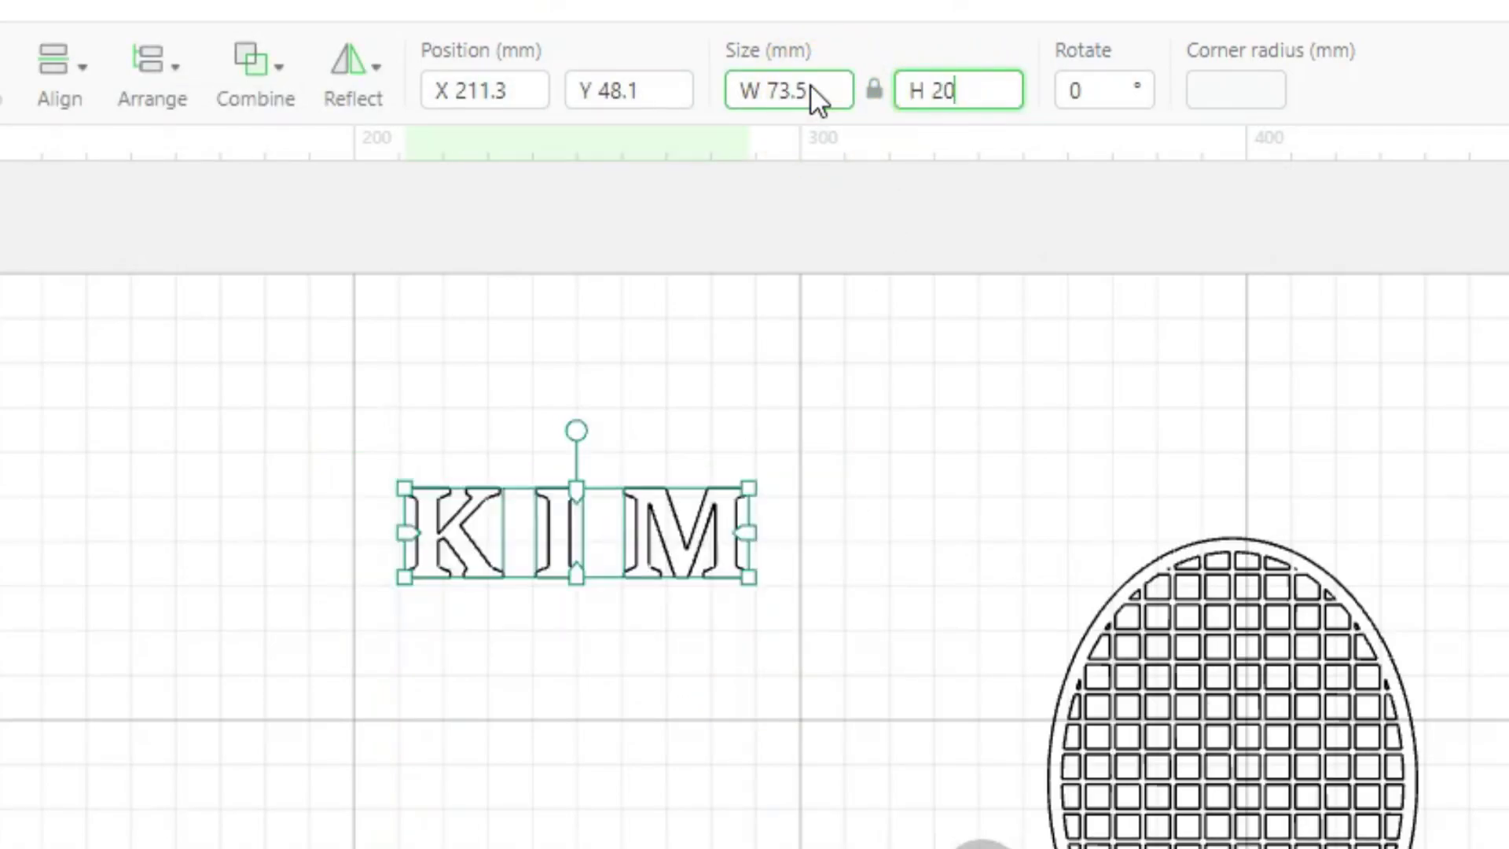
key(Tab)
click(591, 784)
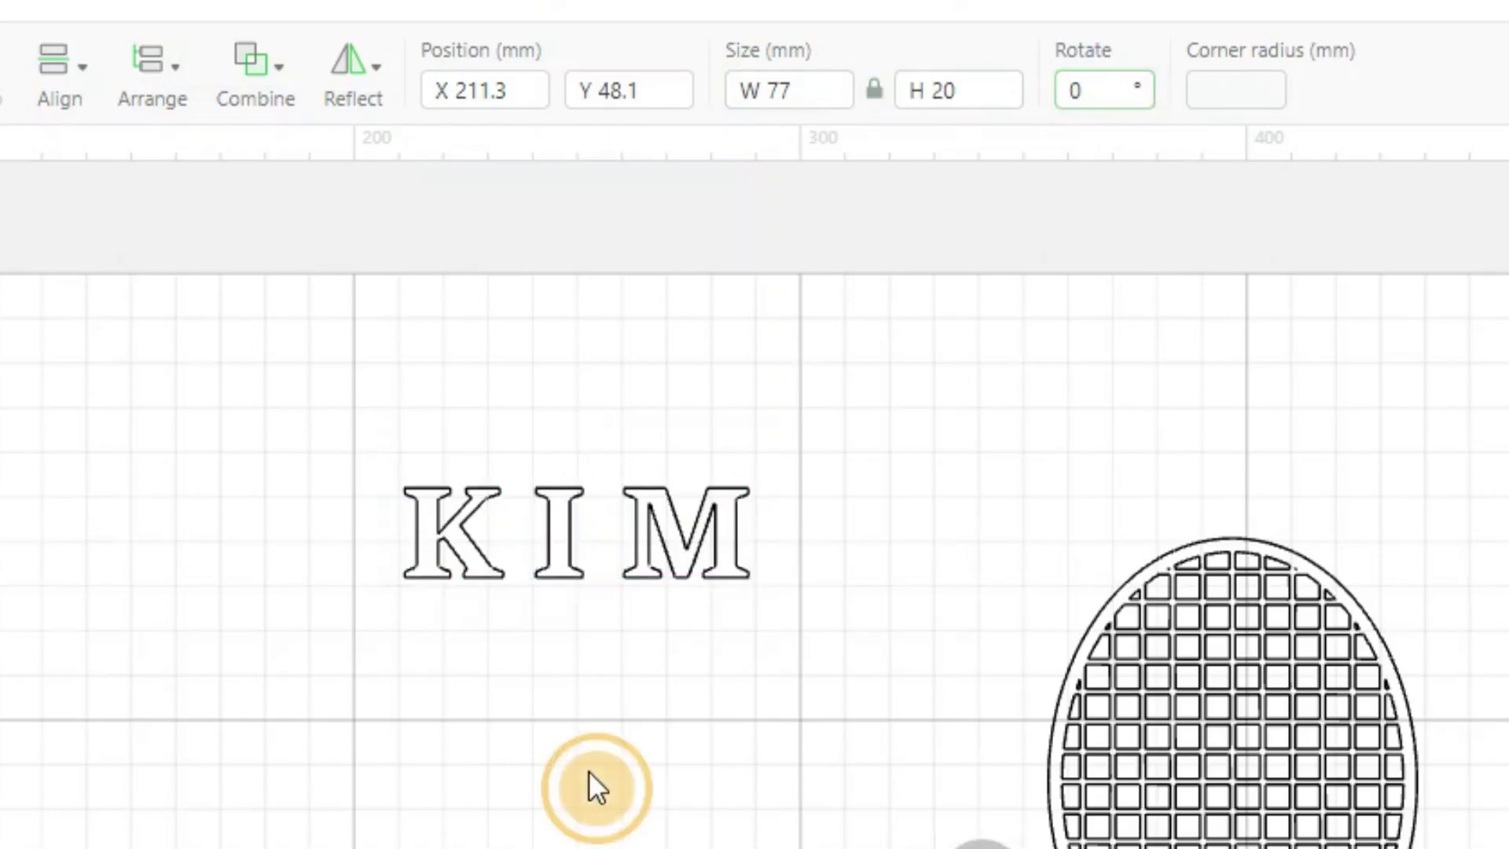
- Unlock the size ratio and set the I to 19.2 mm tall
click(460, 572)
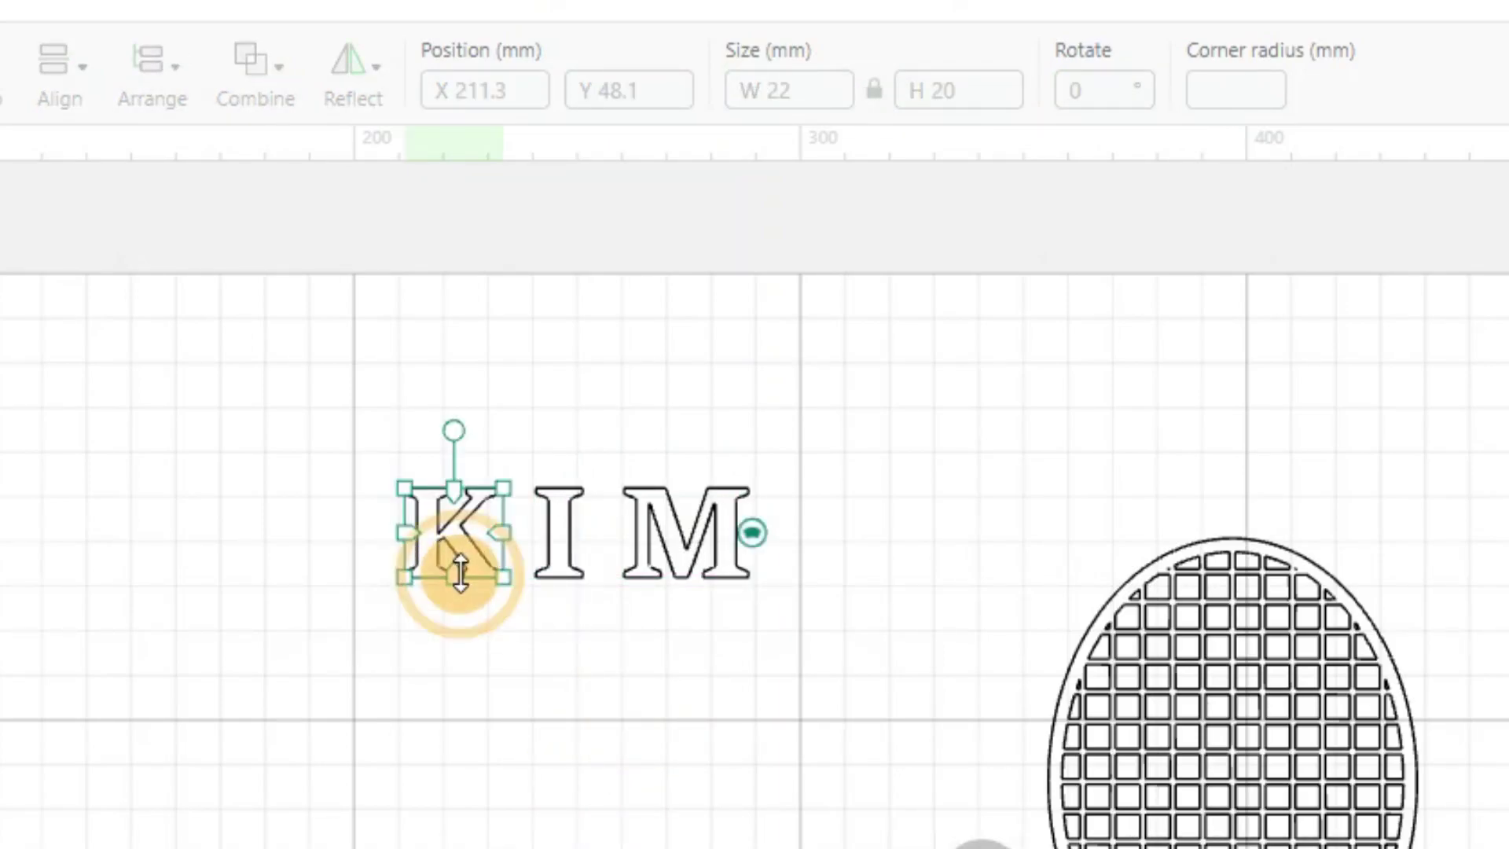
click(517, 718)
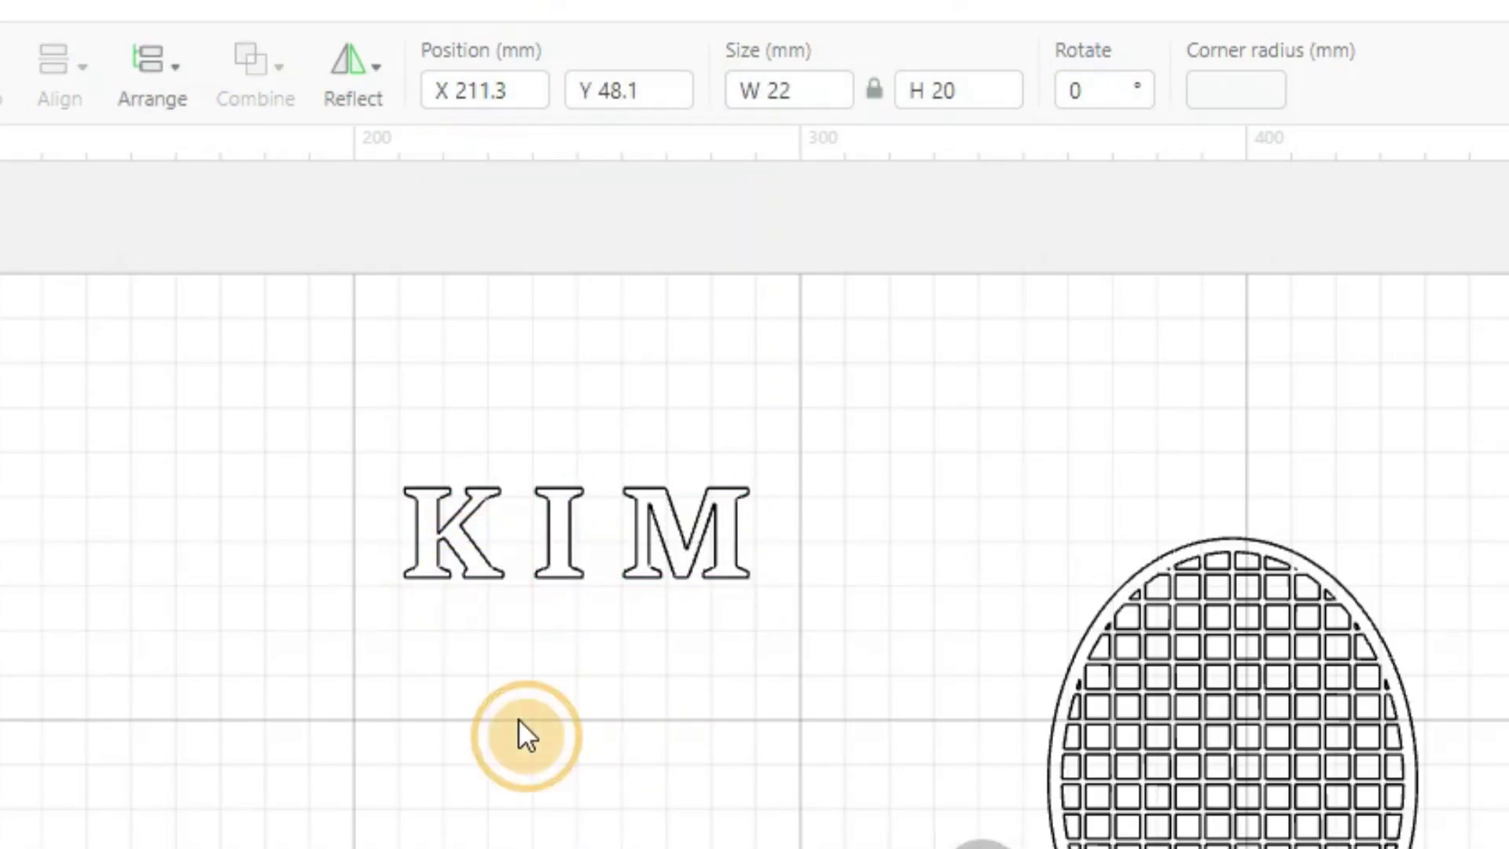
click(547, 558)
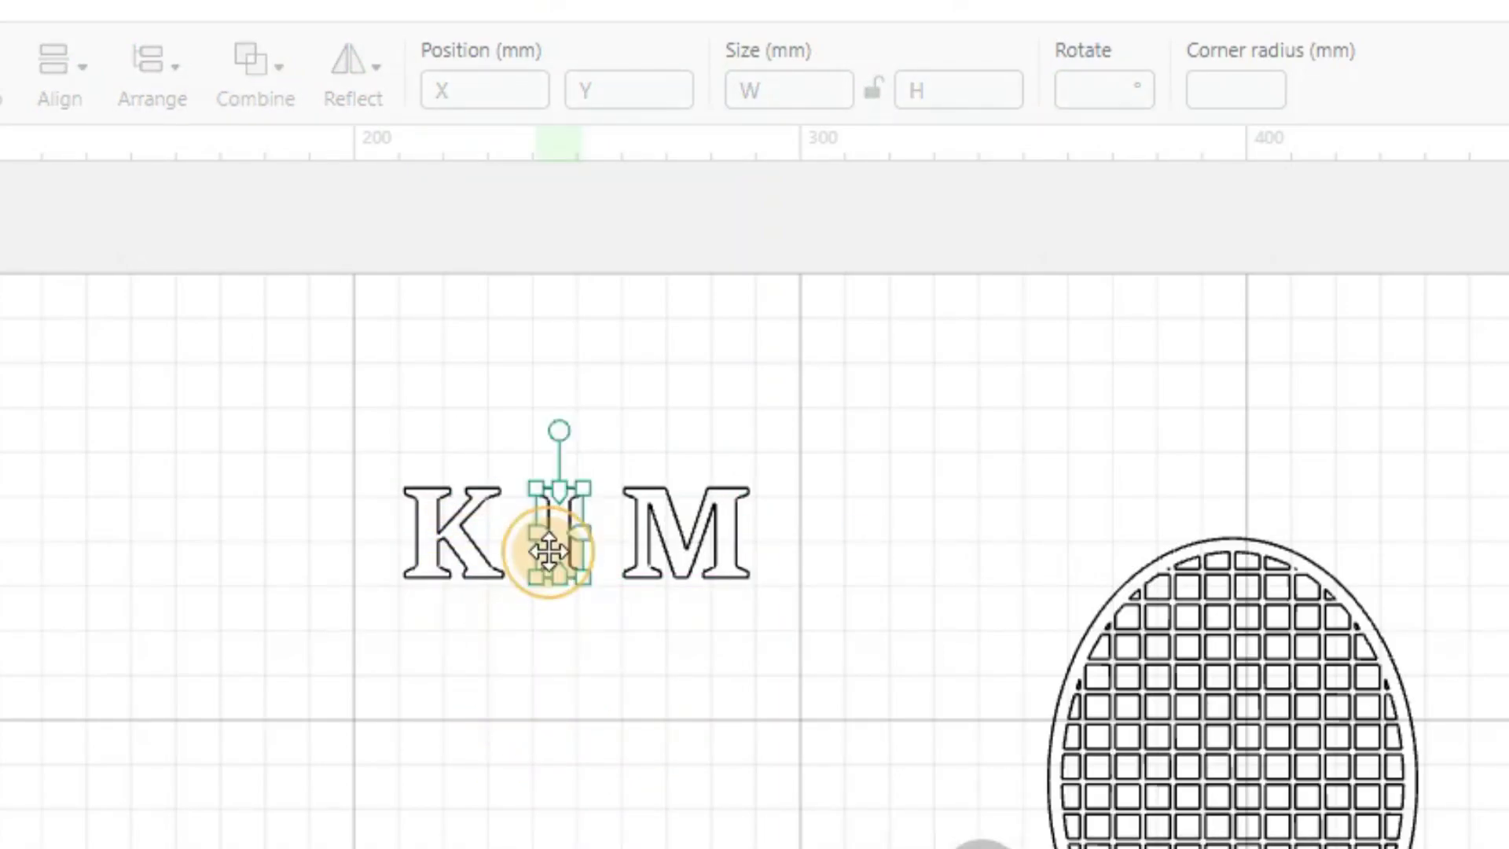
click(874, 90)
click(946, 78)
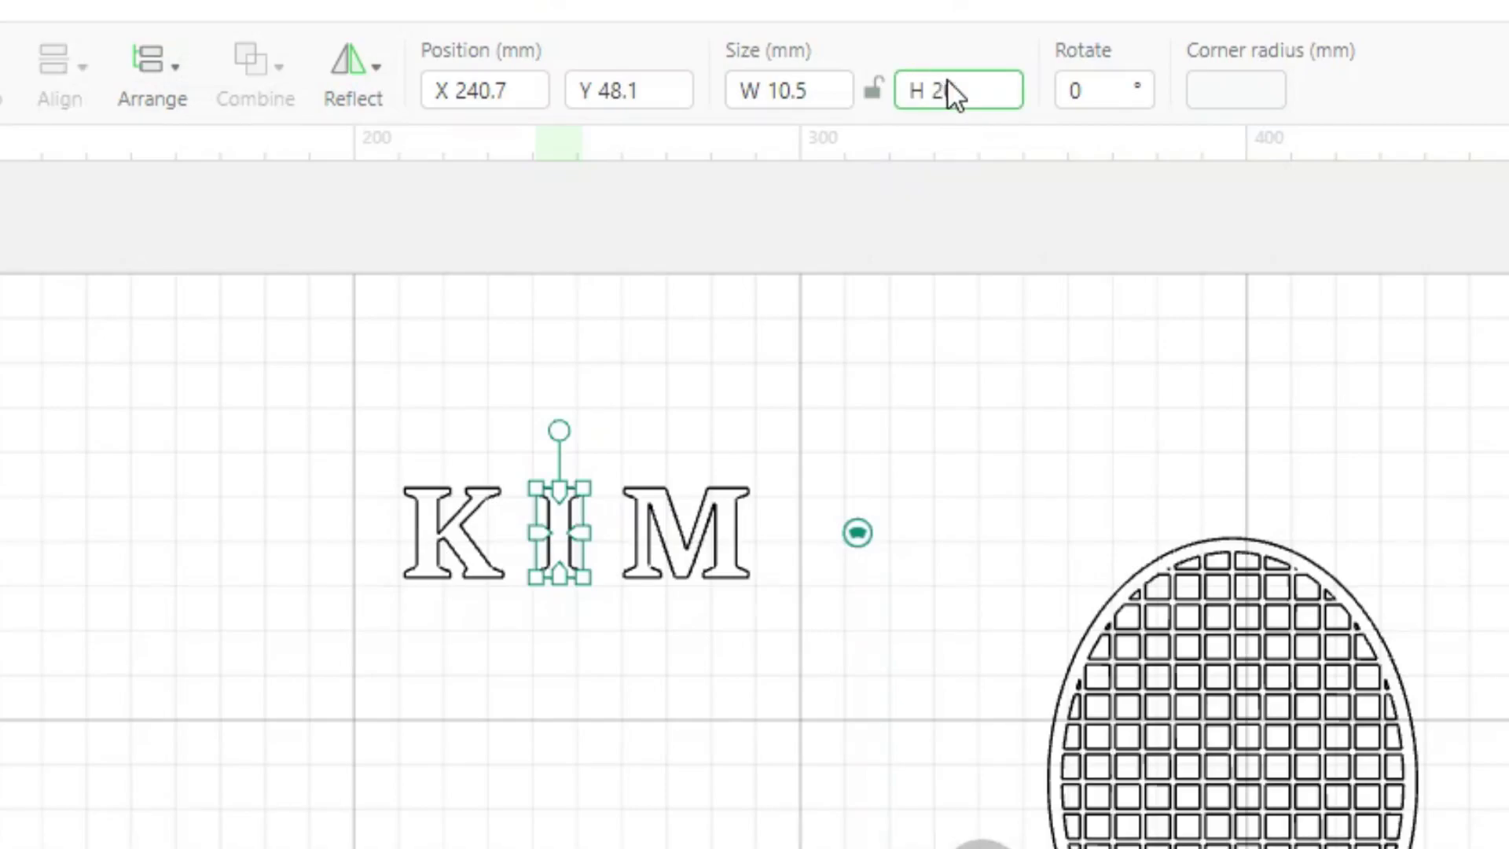
click(802, 79)
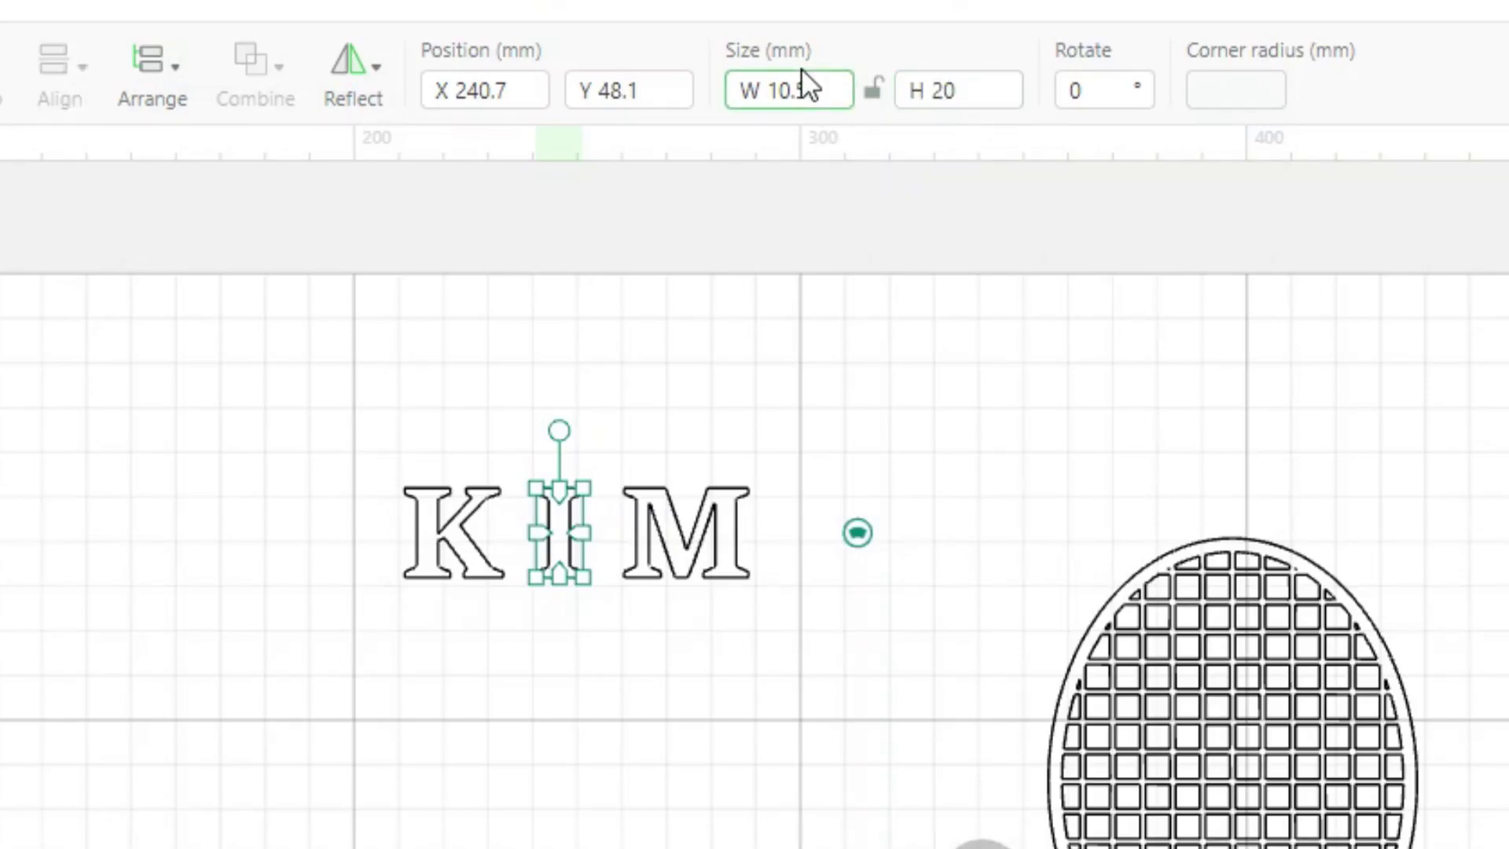
click(872, 90)
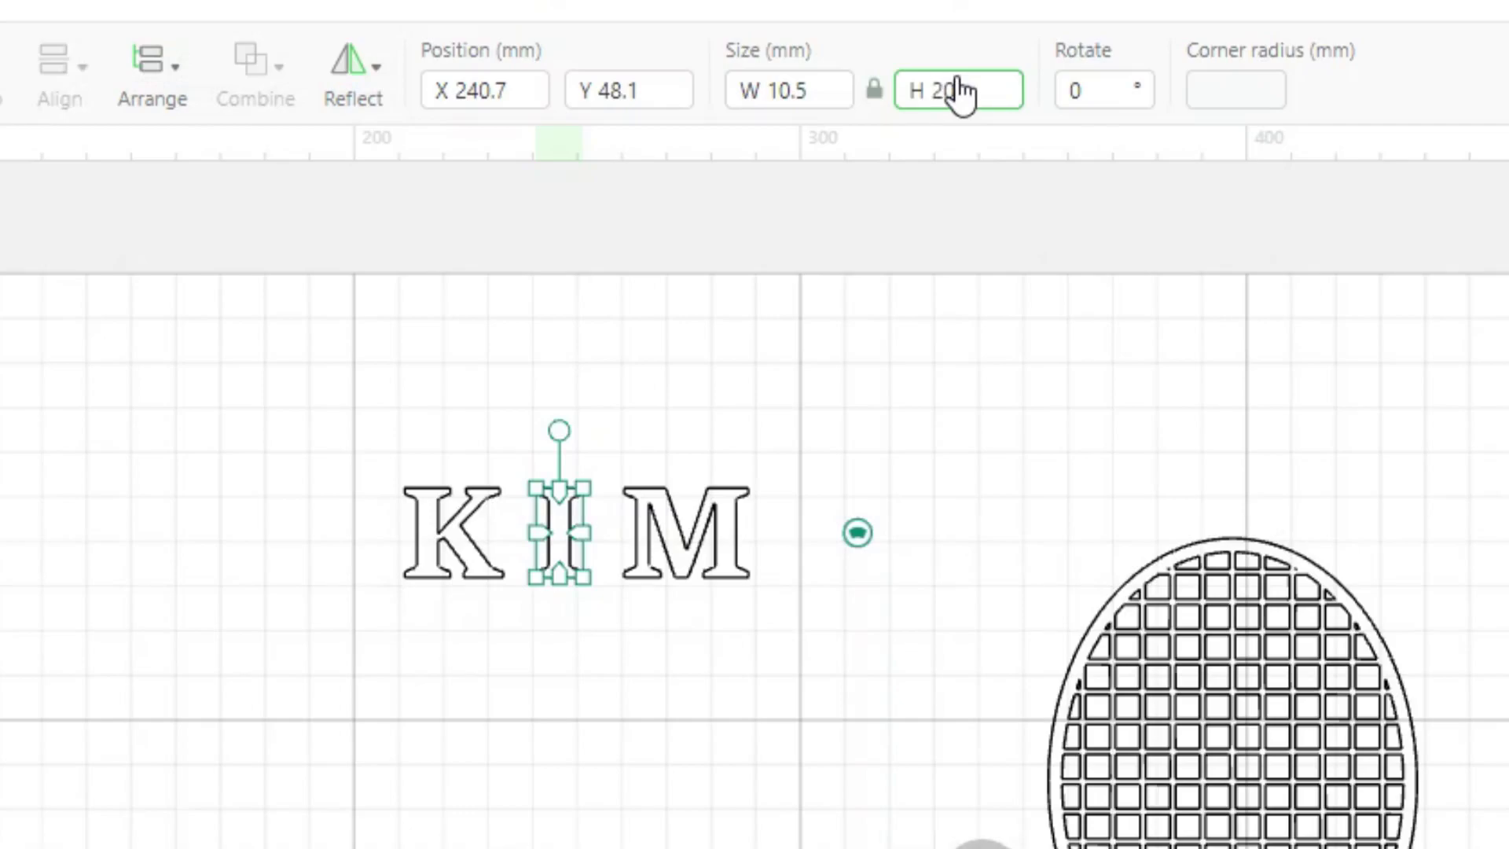
click(872, 93)
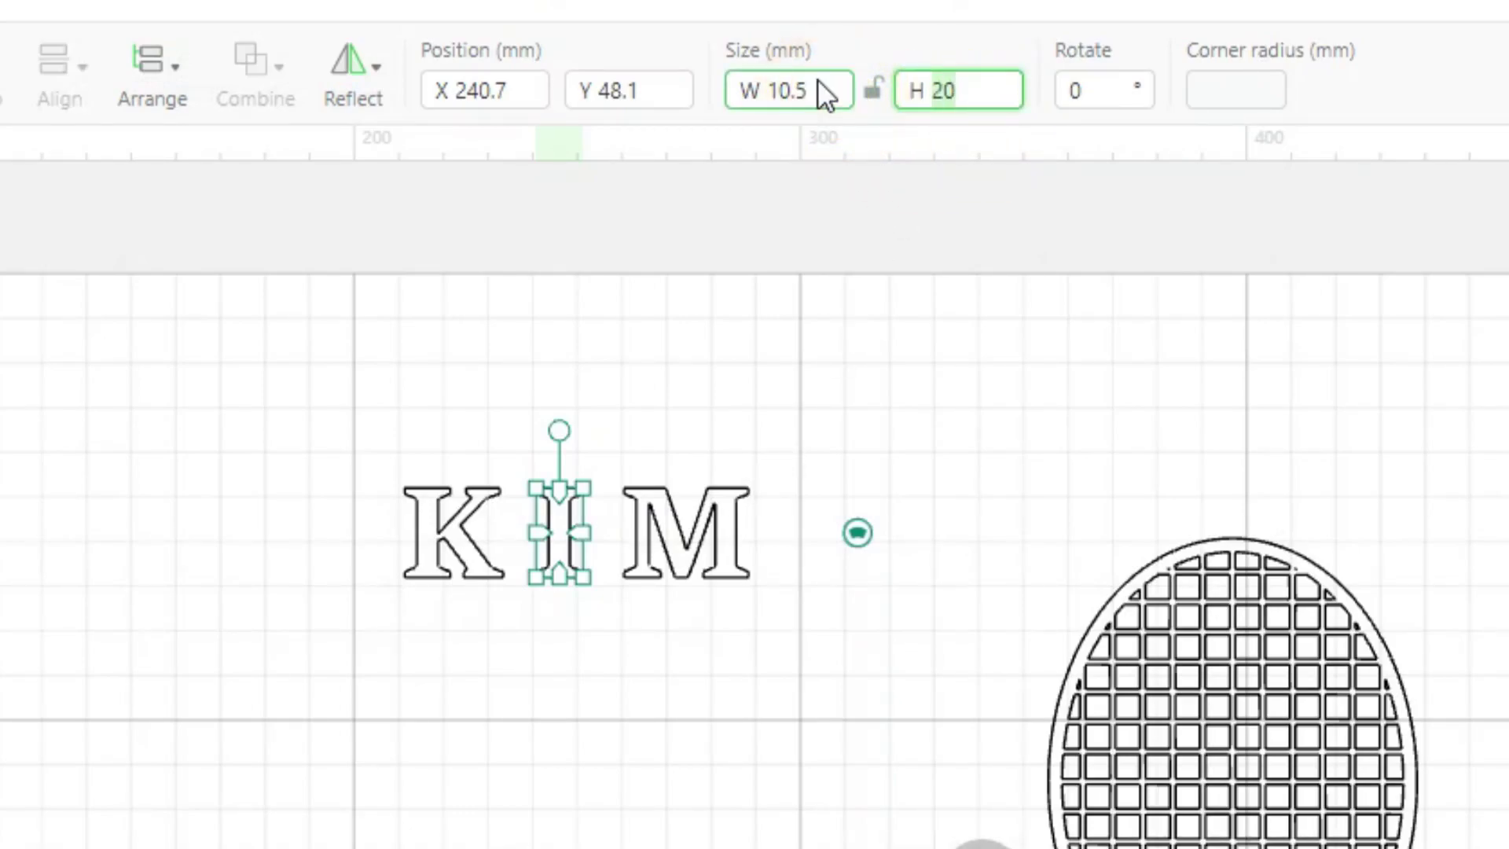
text(19.2)
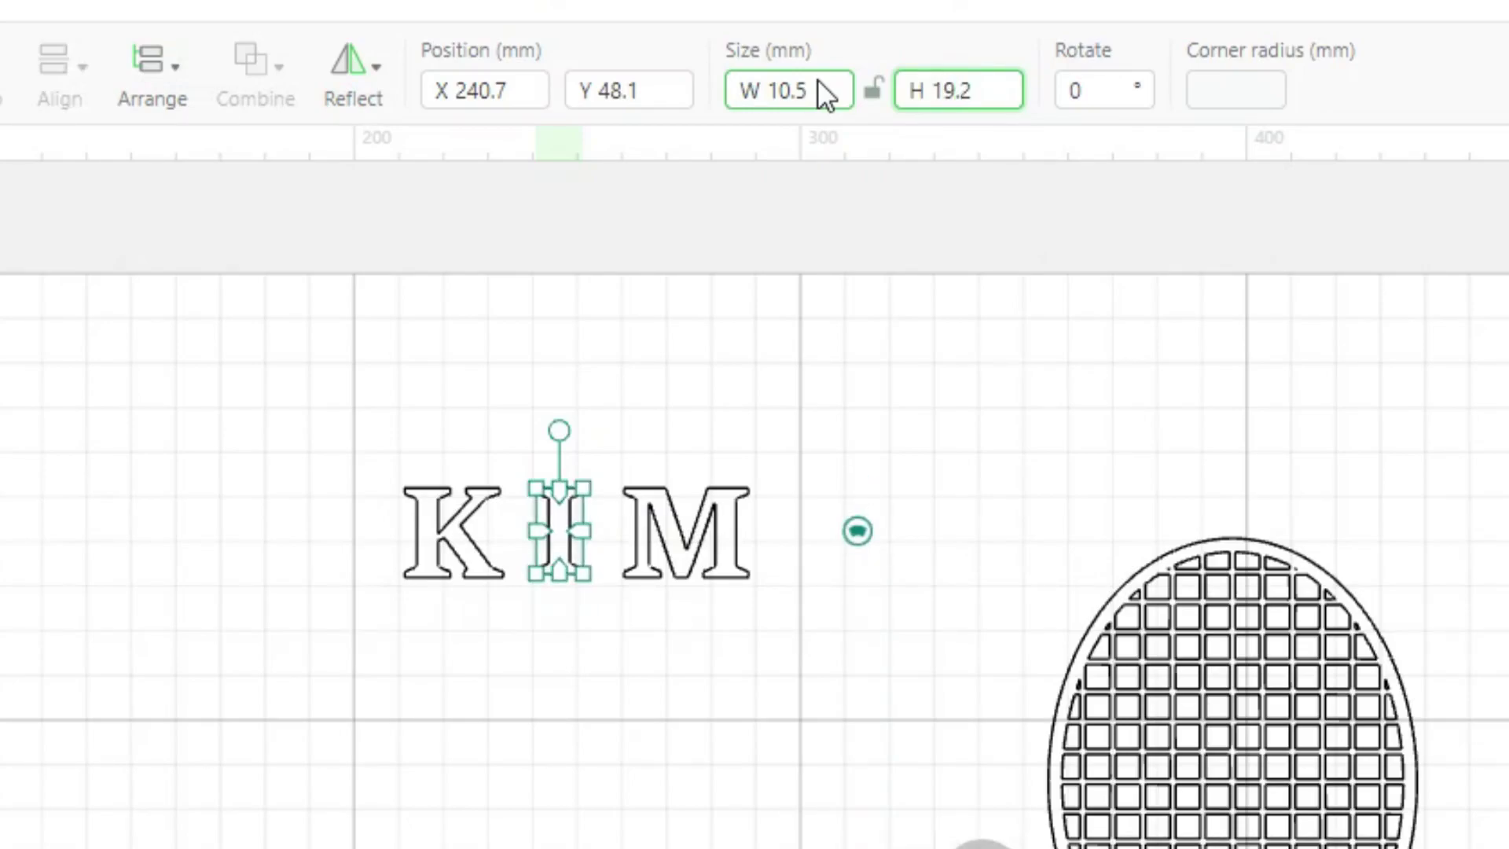
key(Tab)
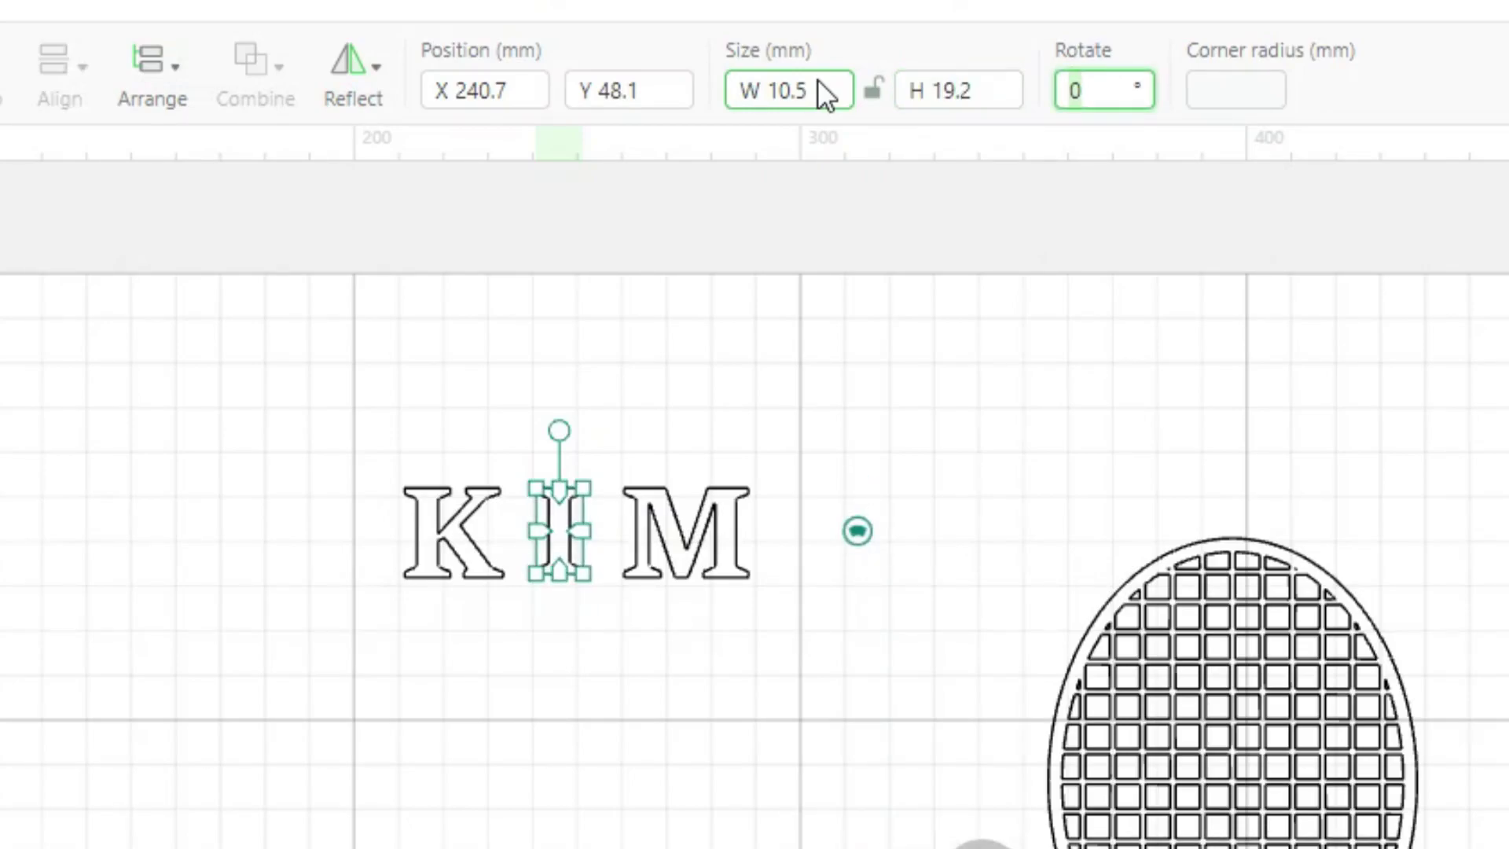
click(554, 664)
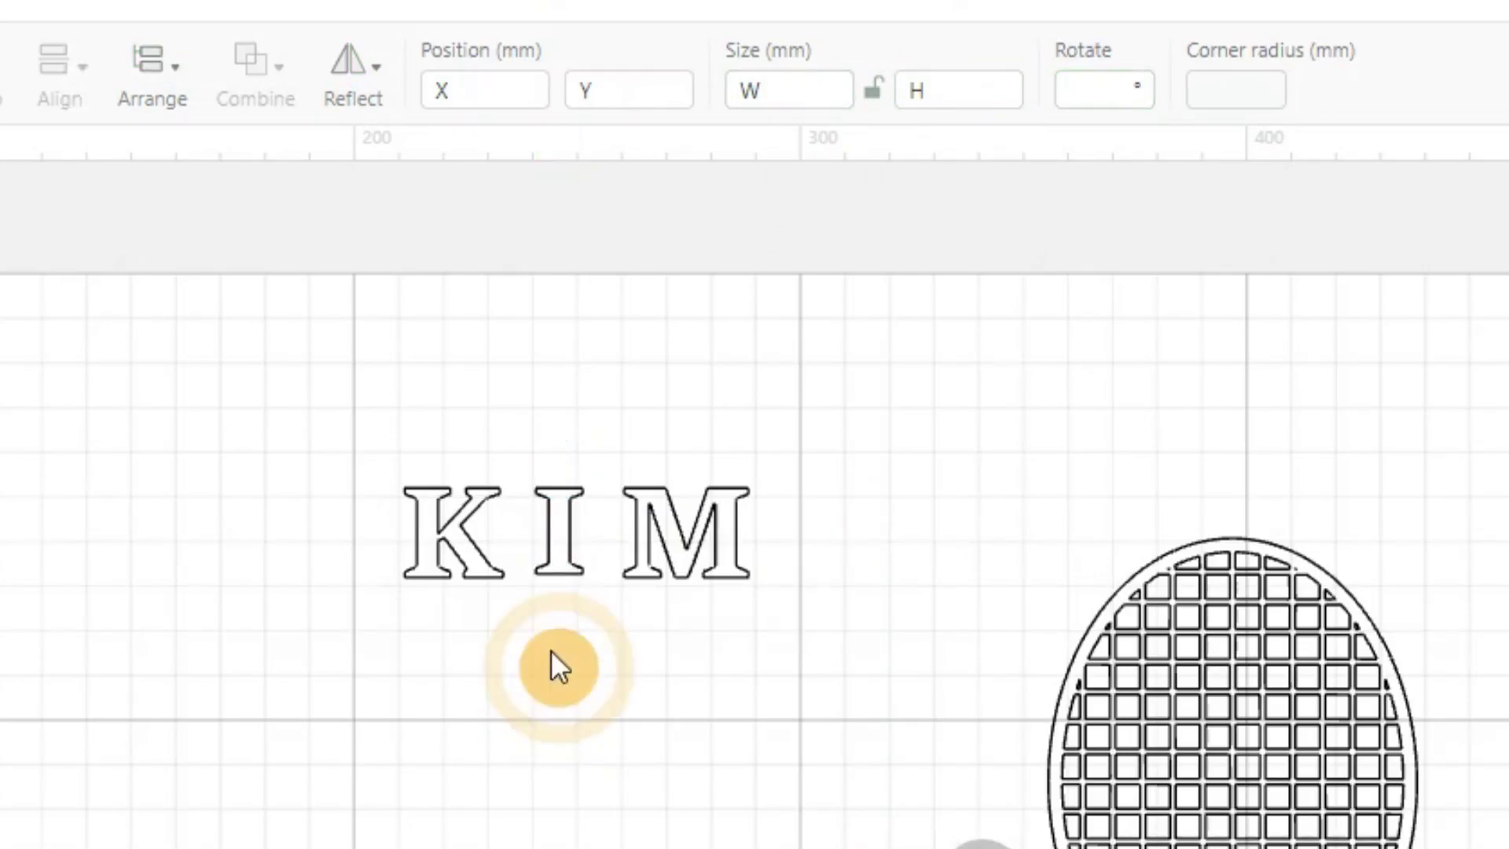
- Unlock the size ratio and set the M to 18.4 mm tall, keeping its width
click(677, 536)
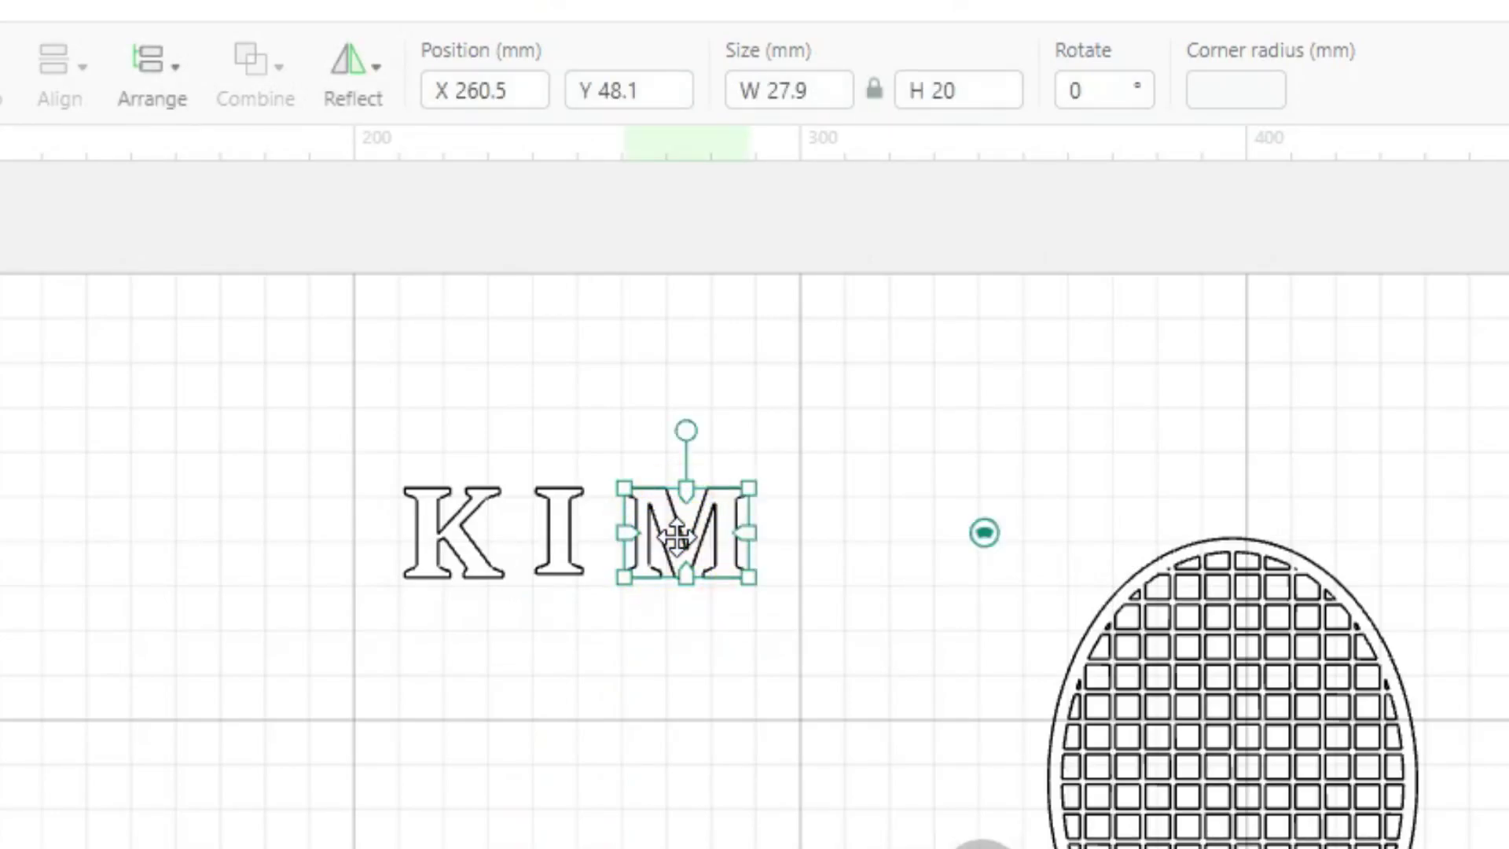
click(953, 79)
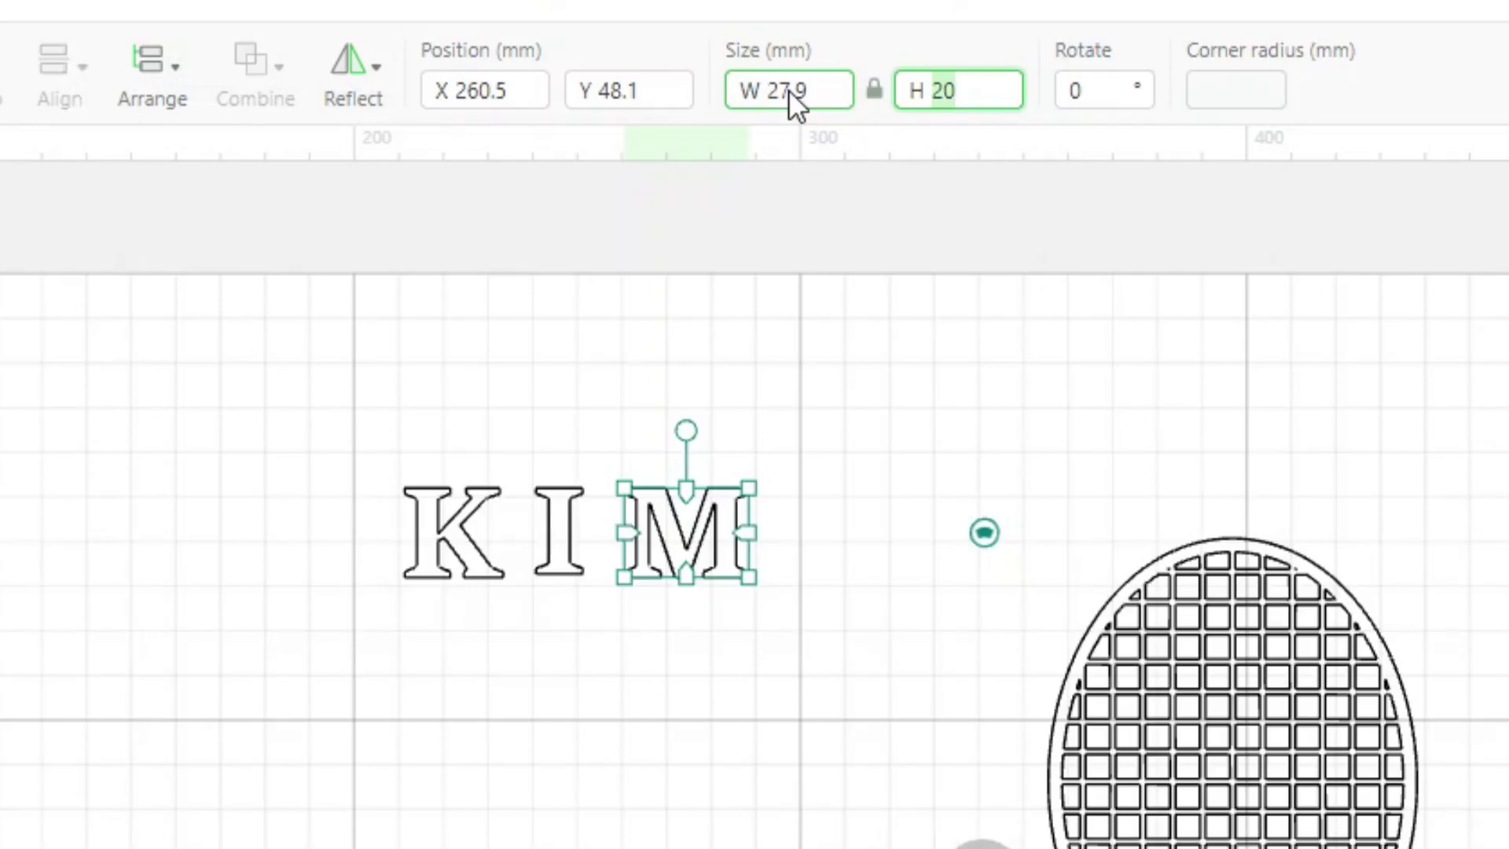
click(874, 91)
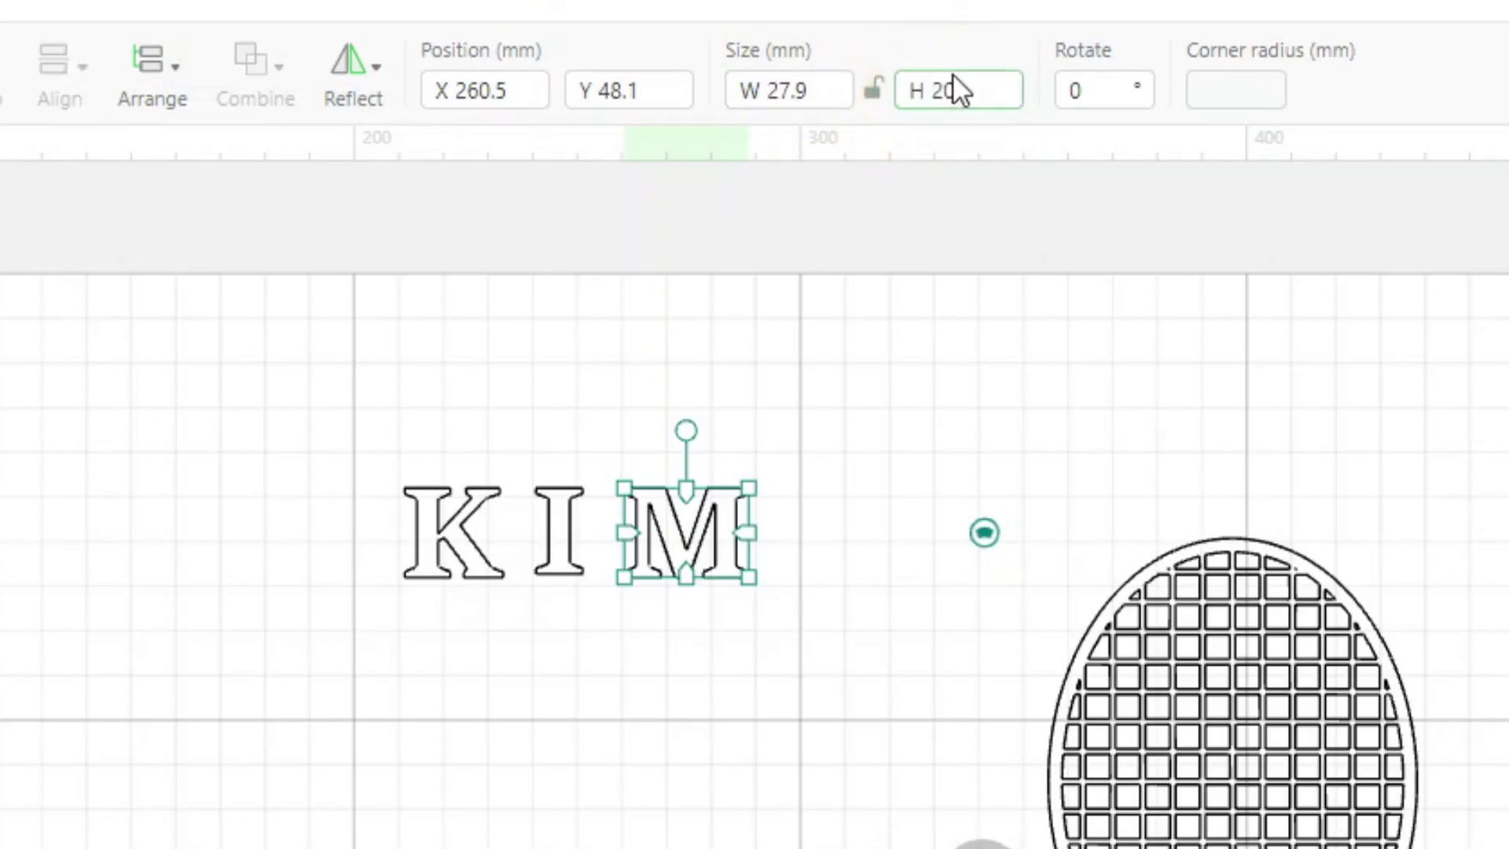
click(813, 87)
text(18)
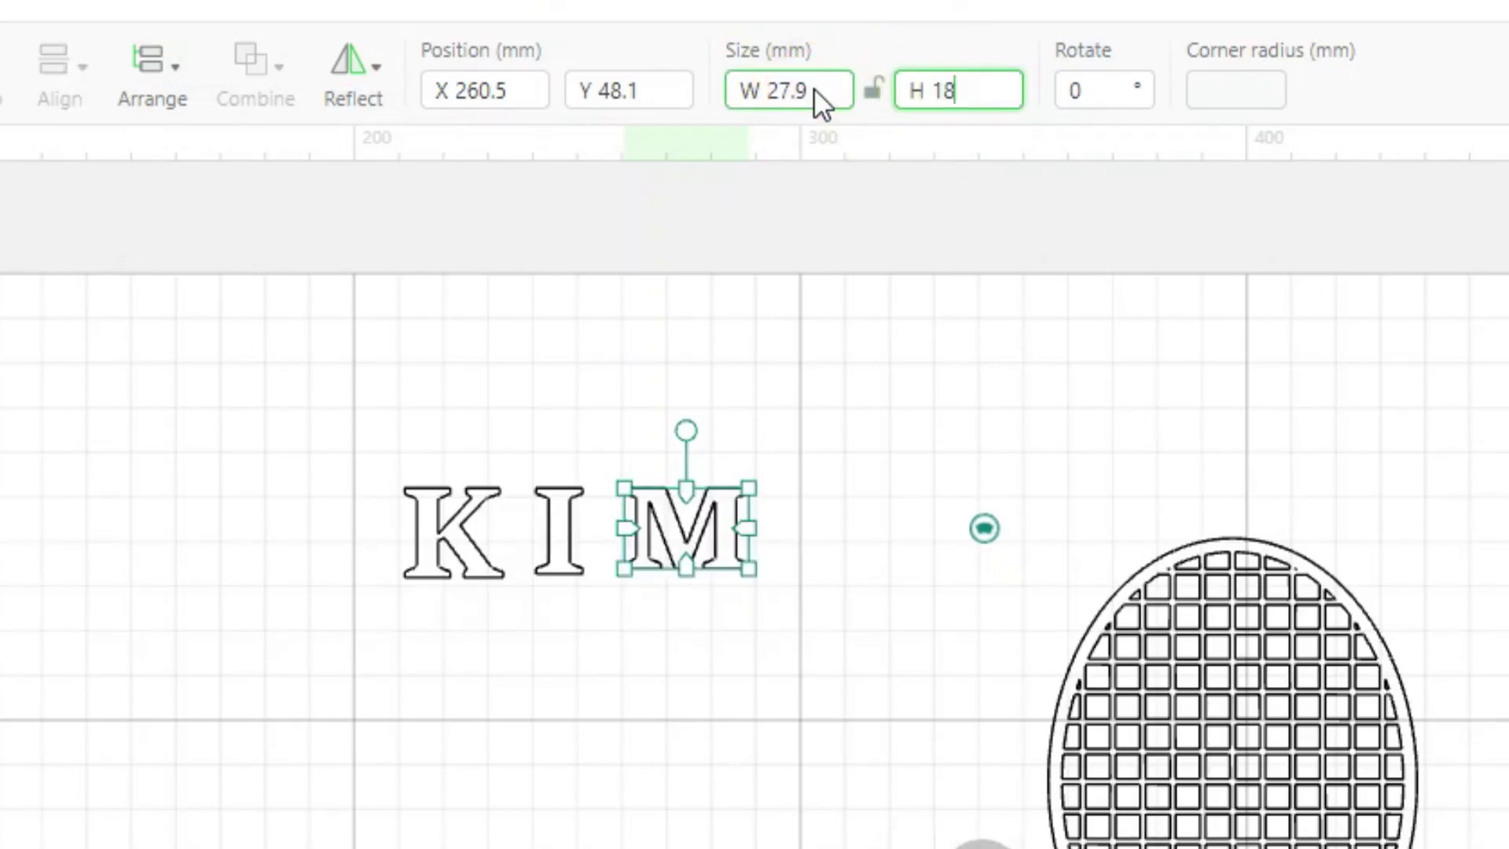
text(.4)
key(Tab)
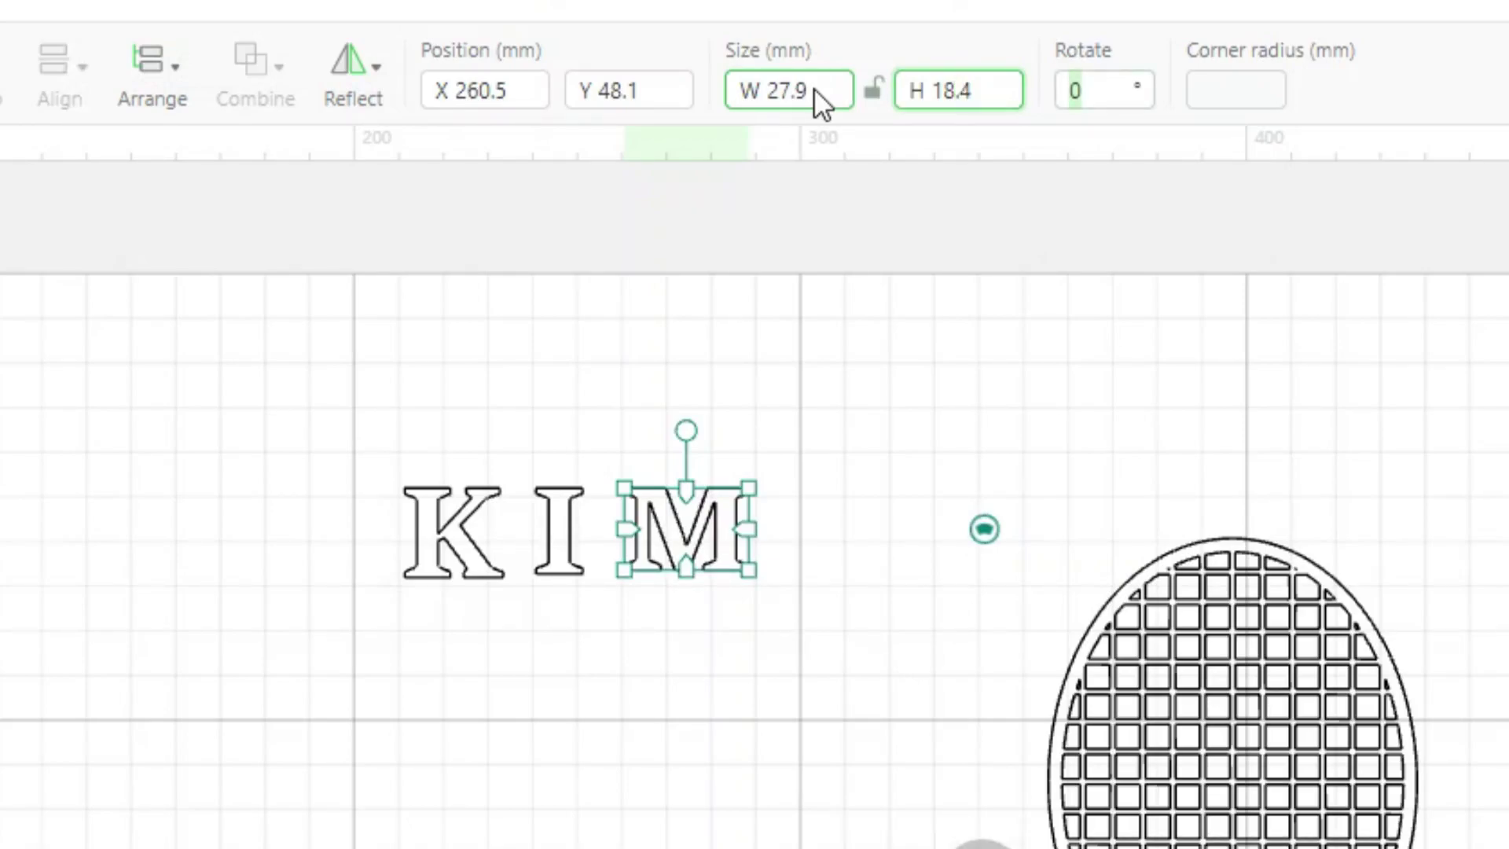
click(621, 727)
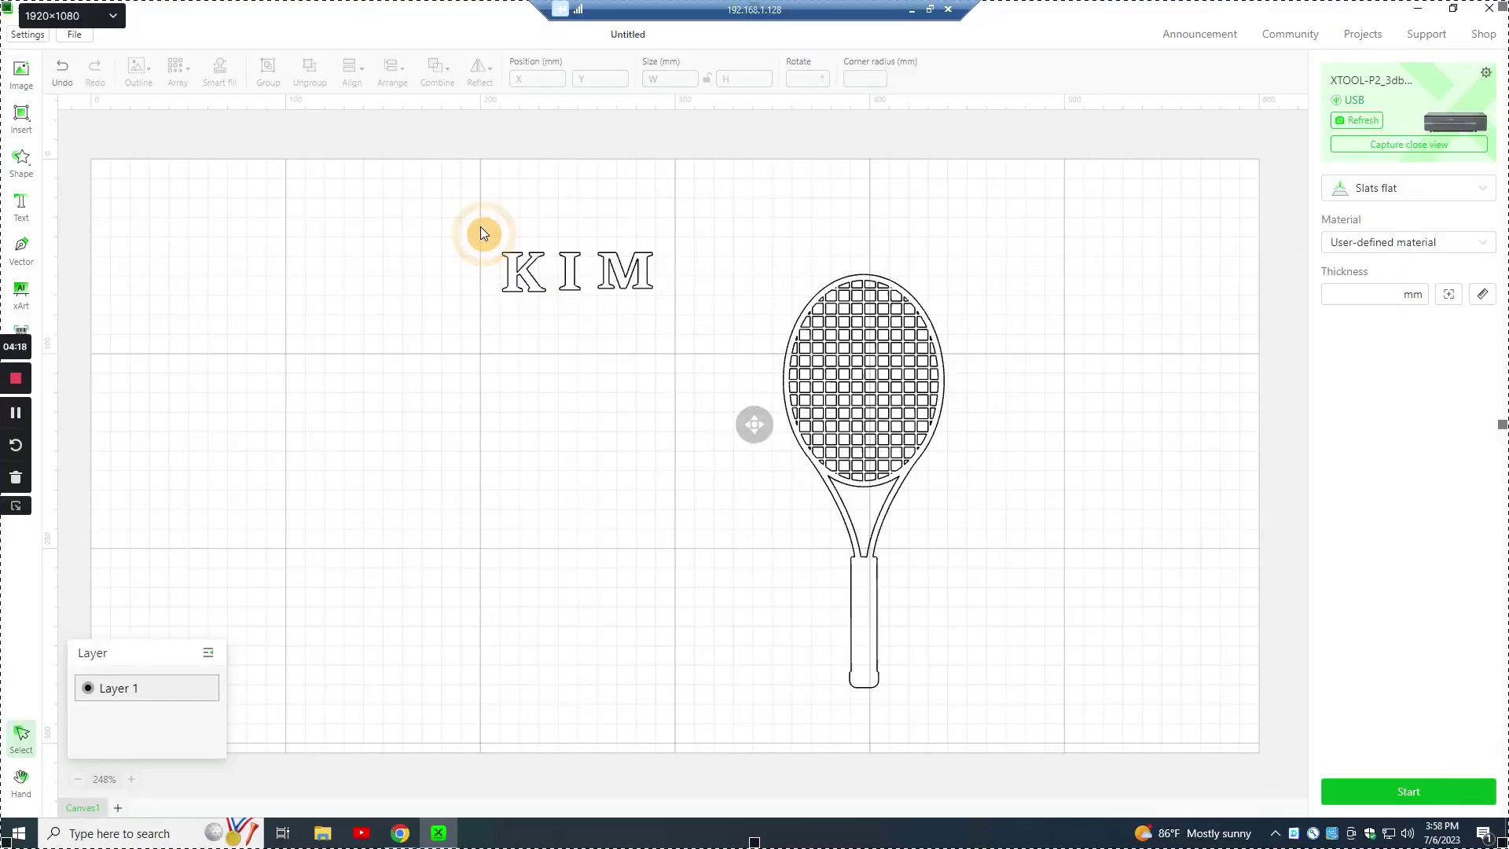
- Select K, I and M and apply Vertical align center to them
drag(481, 233, 685, 332)
click(393, 72)
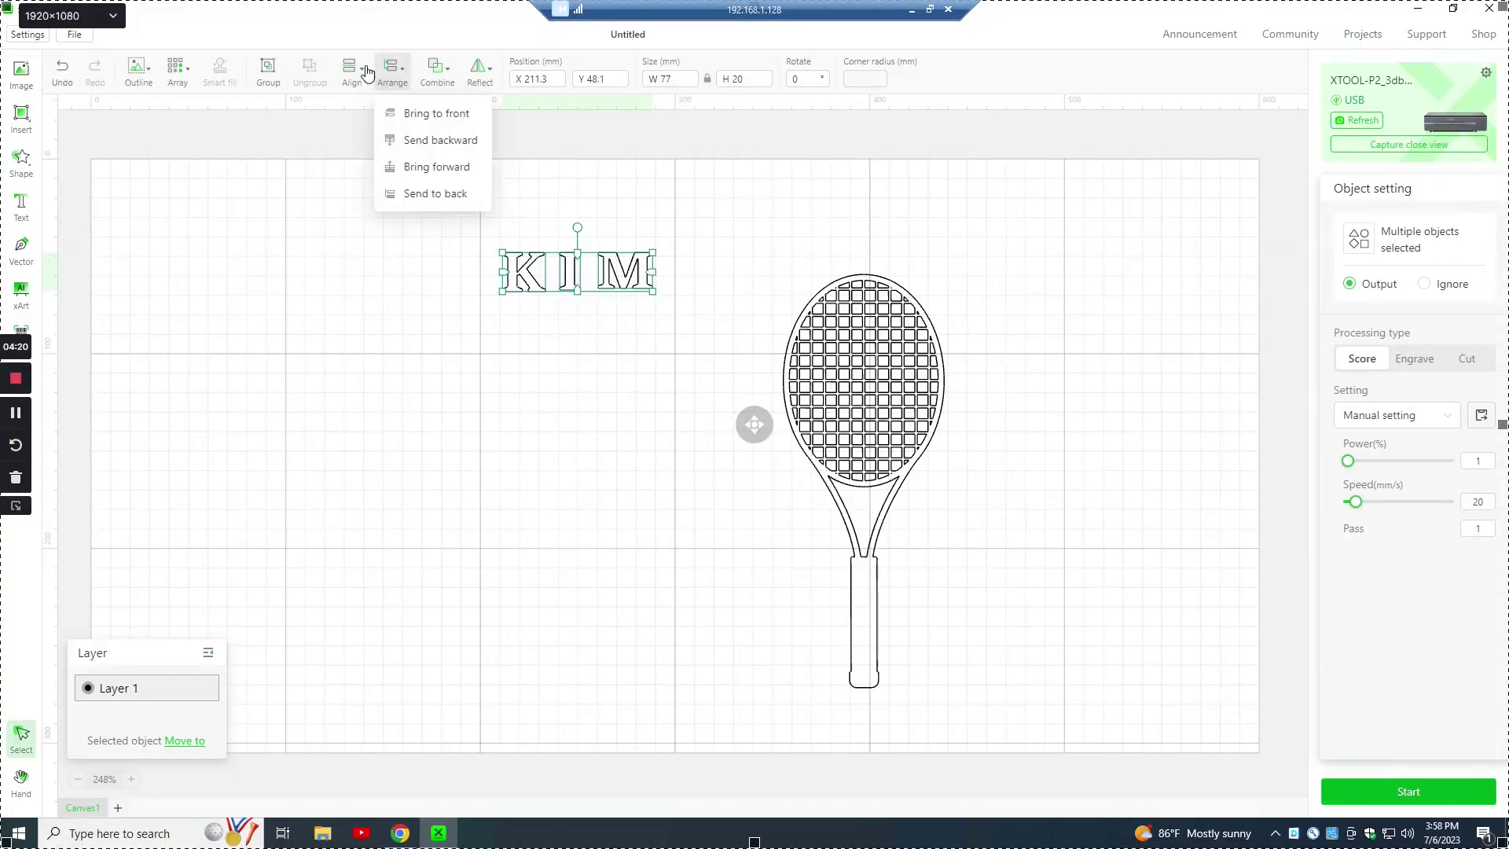
click(366, 73)
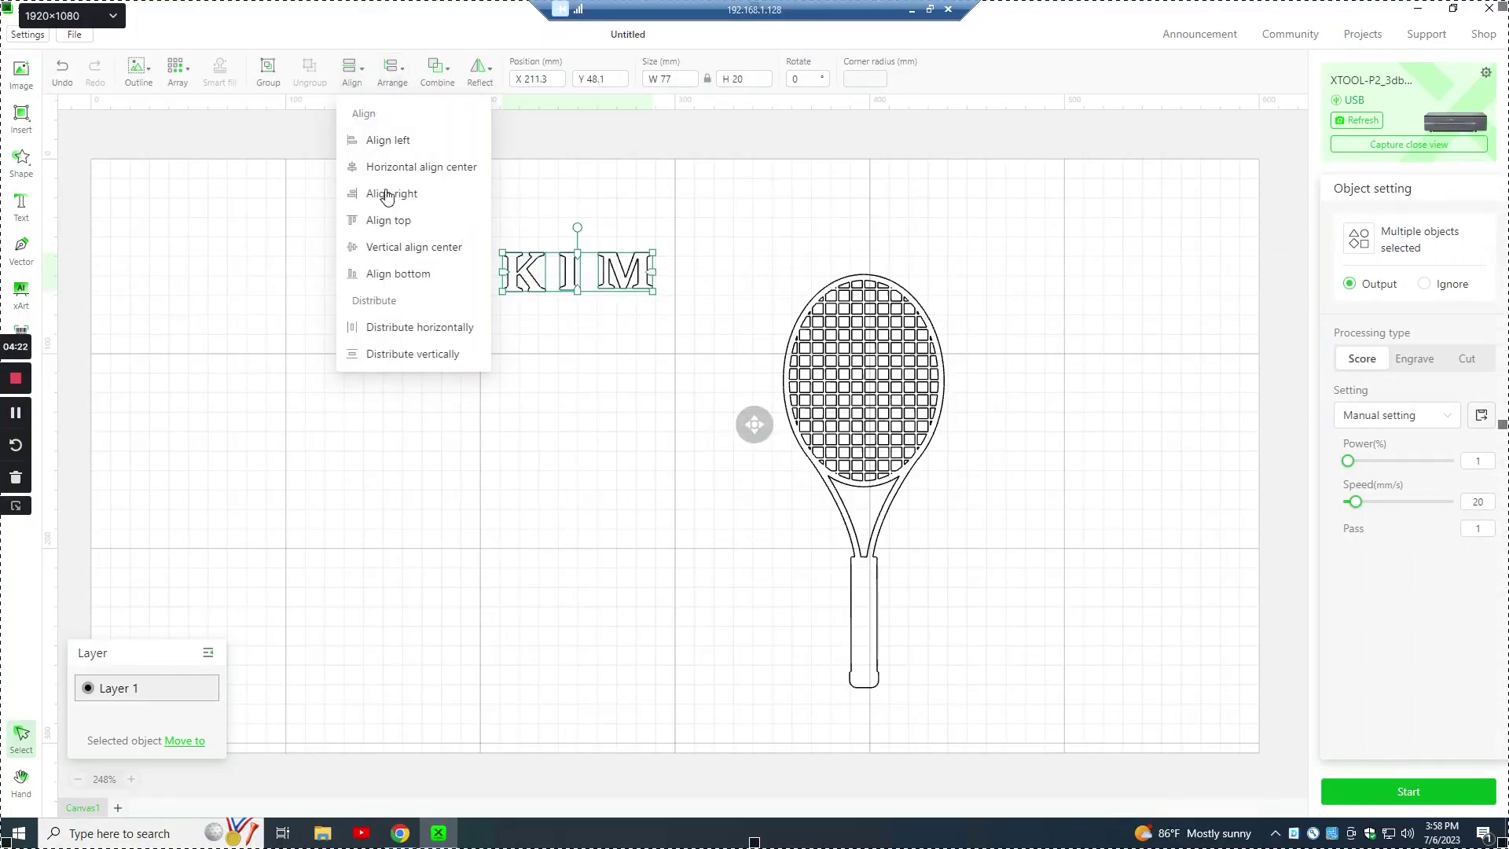
click(388, 247)
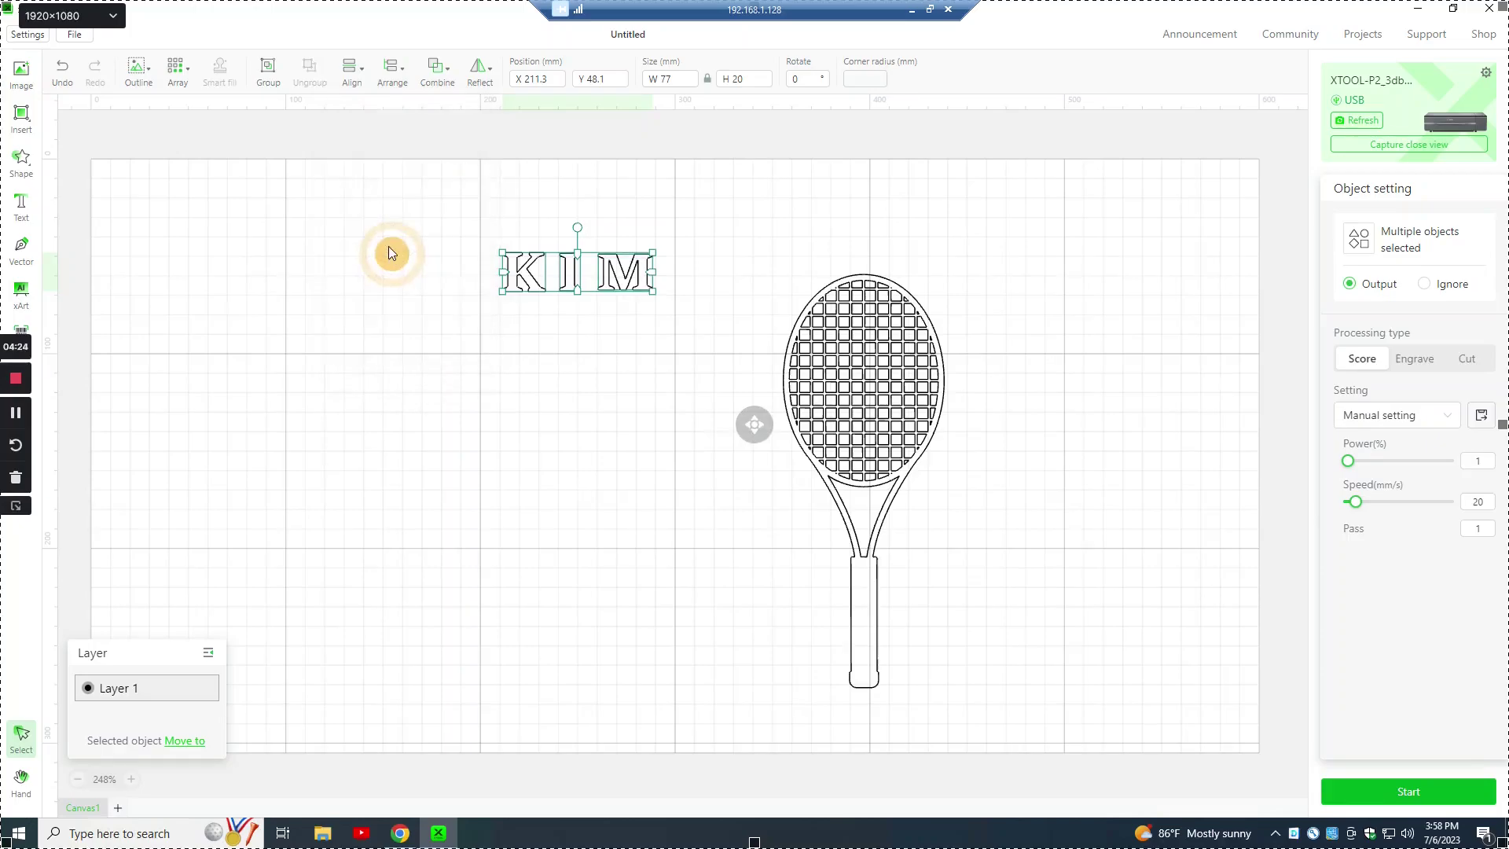
click(572, 322)
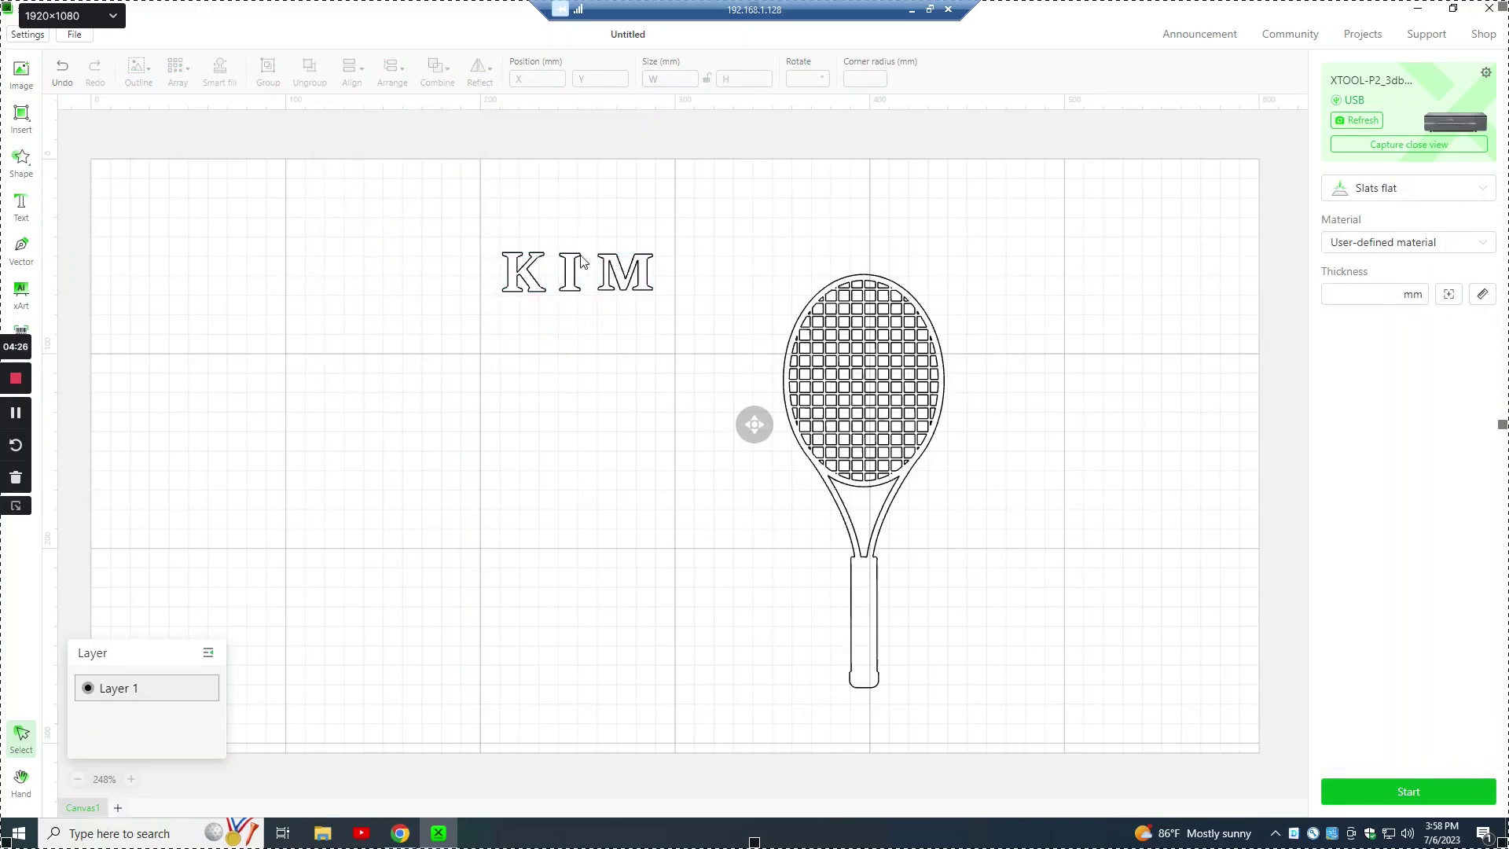
- Slide the I and M left toward the K until the letter gaps are equal
scroll(535, 248, up, 2)
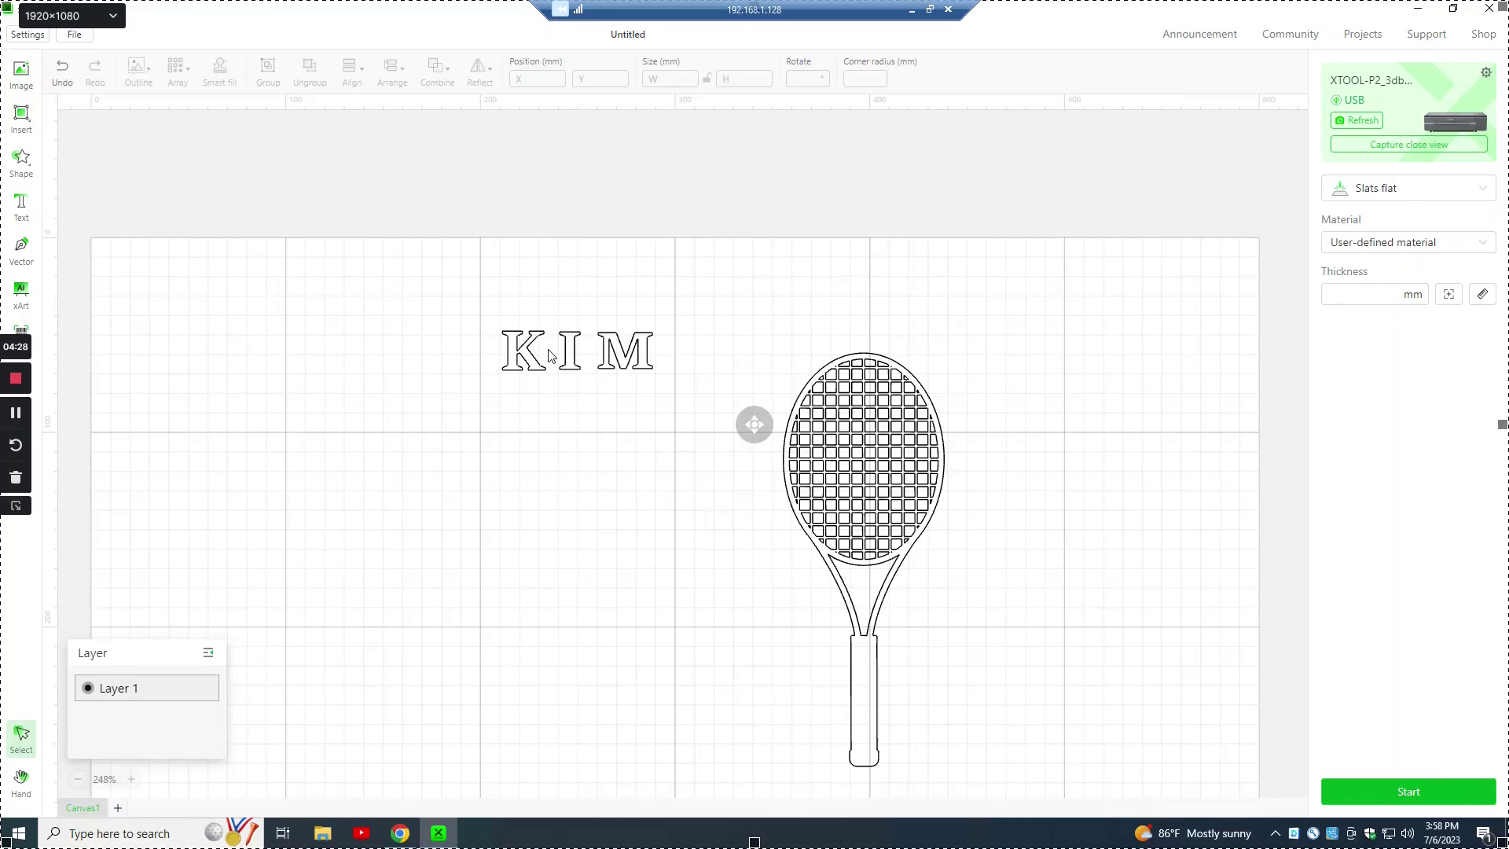
scroll(550, 356, up, 5)
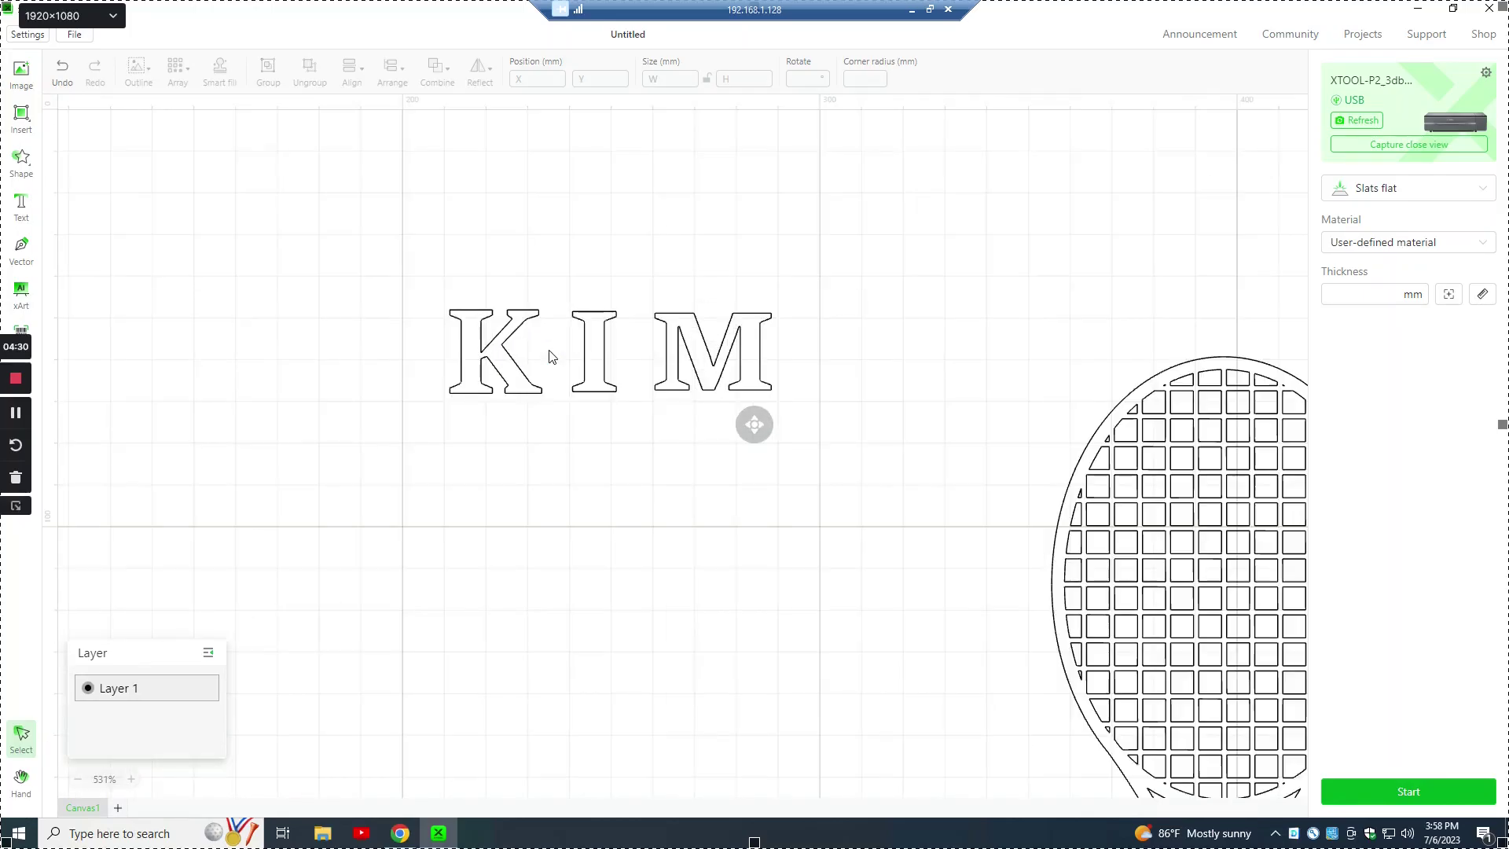
scroll(553, 357, up, 5)
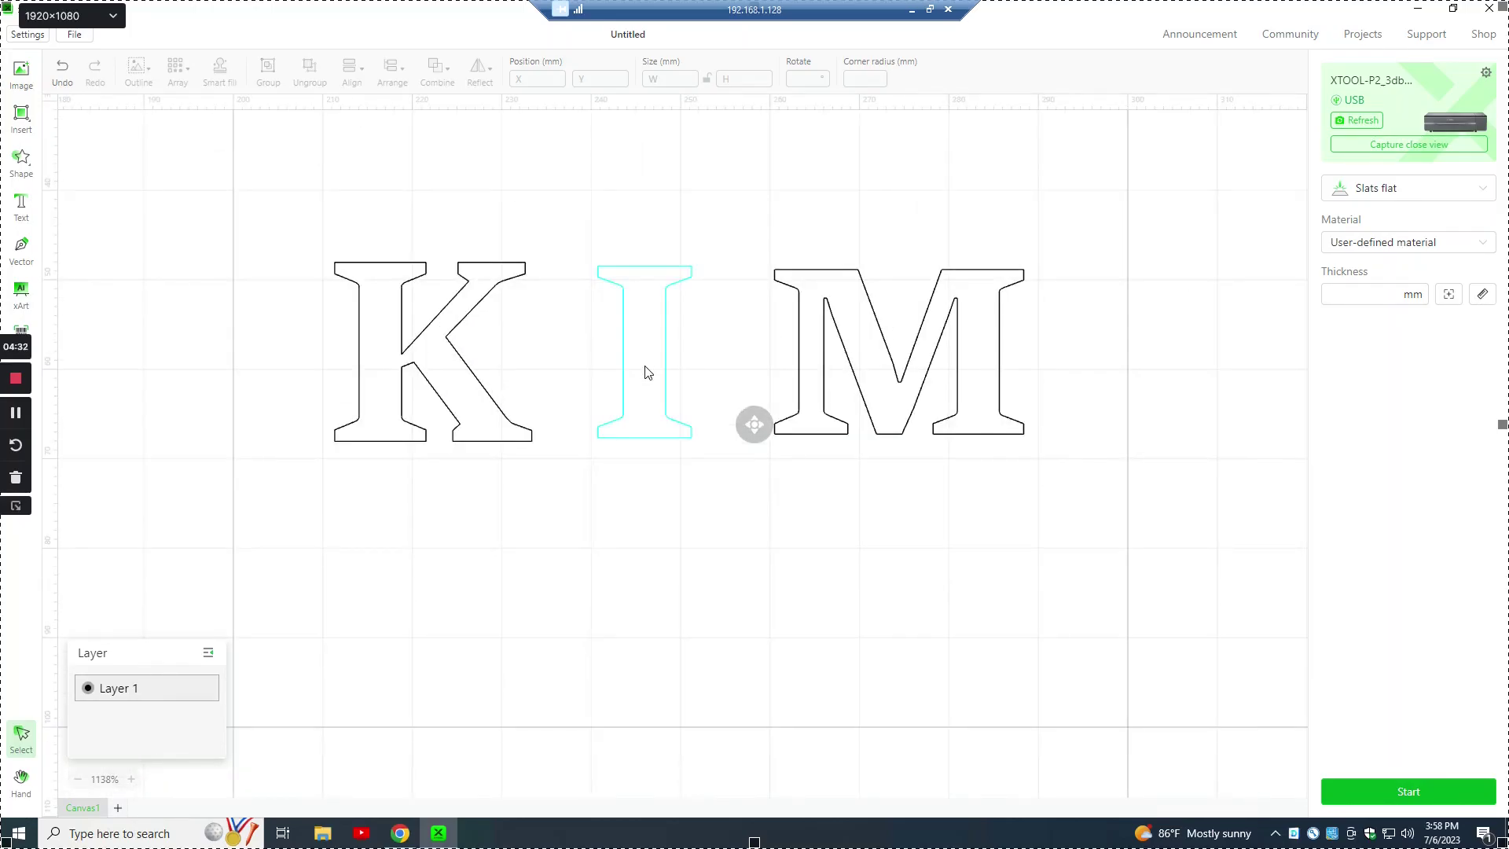
click(641, 370)
drag(642, 363, 616, 360)
click(872, 367)
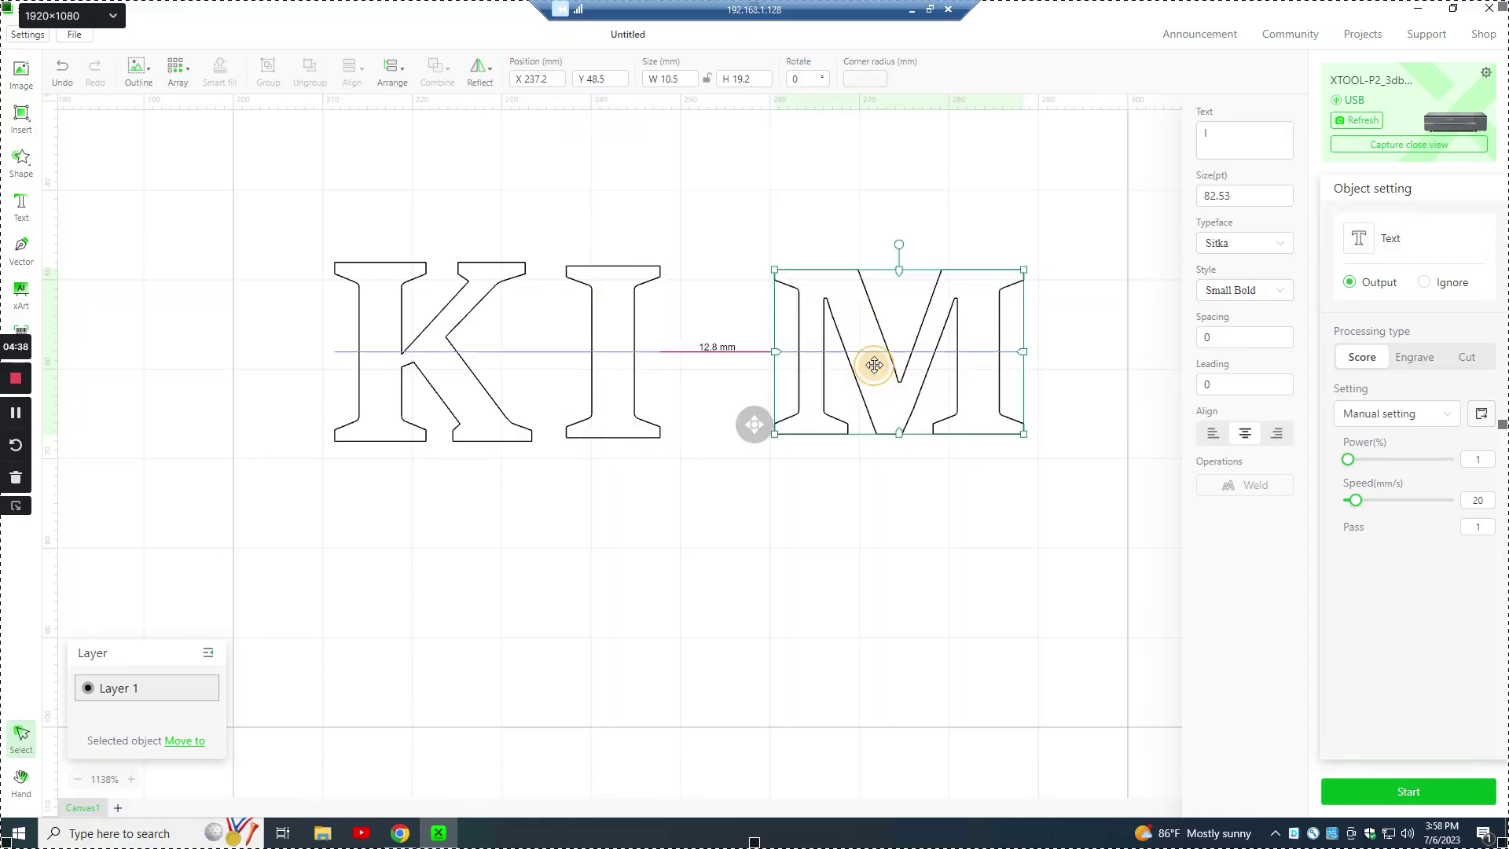
drag(882, 365, 811, 368)
drag(616, 362, 617, 362)
drag(794, 364, 796, 364)
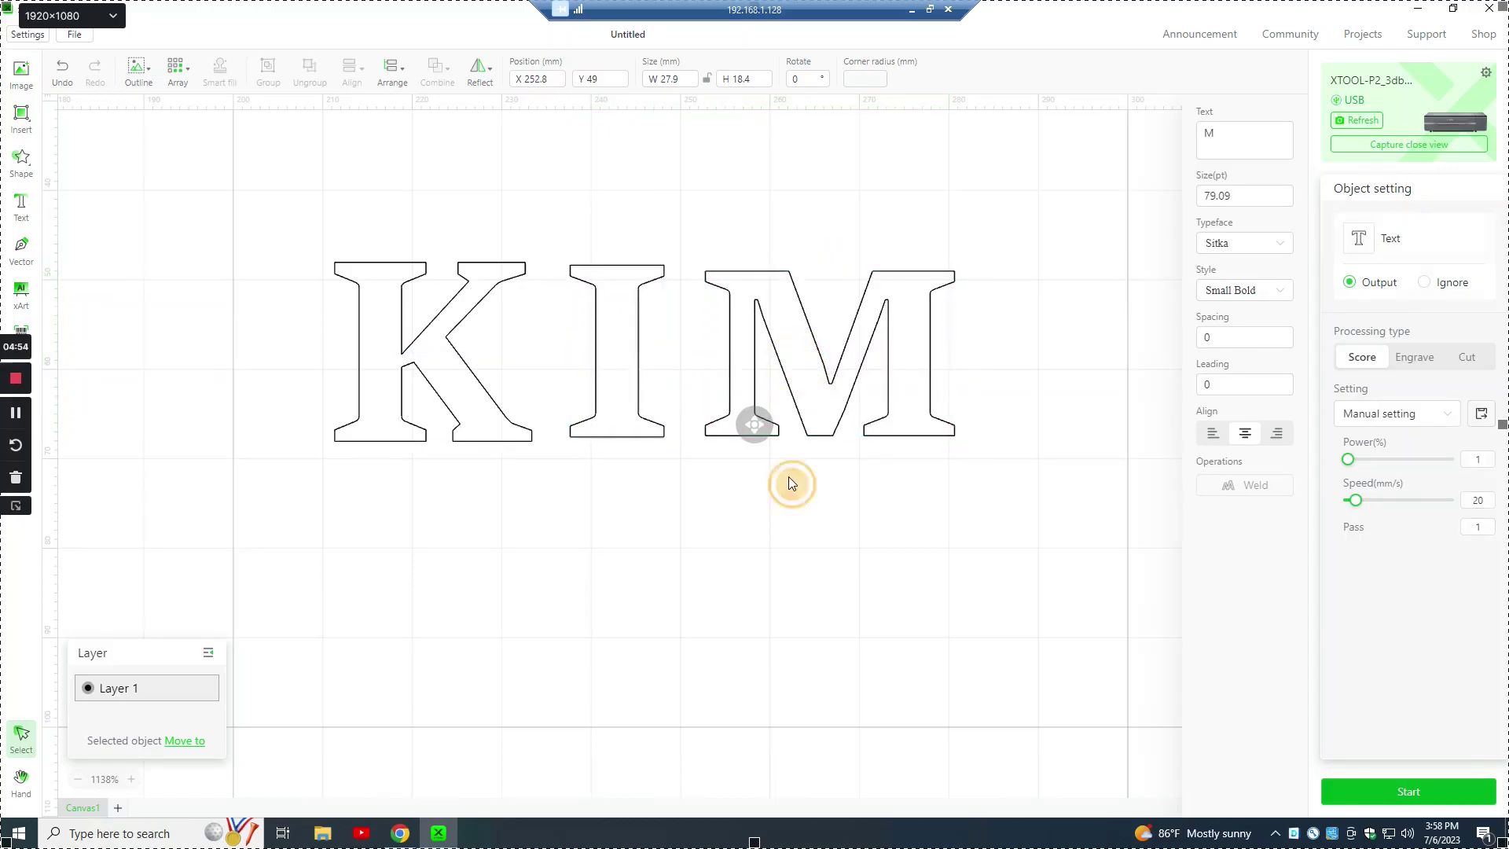
click(788, 477)
click(270, 201)
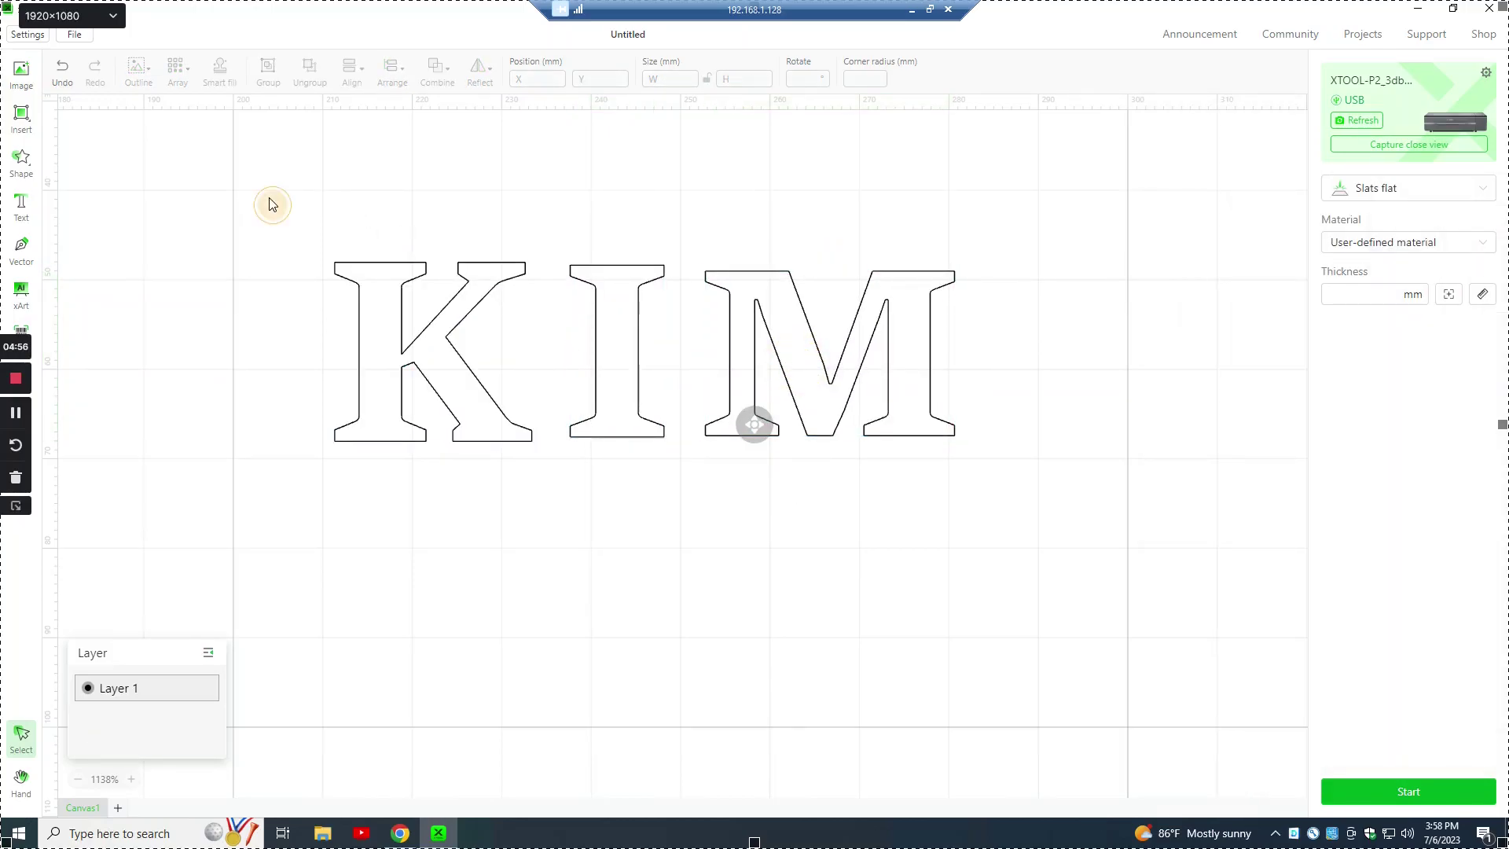
drag(270, 205, 1064, 515)
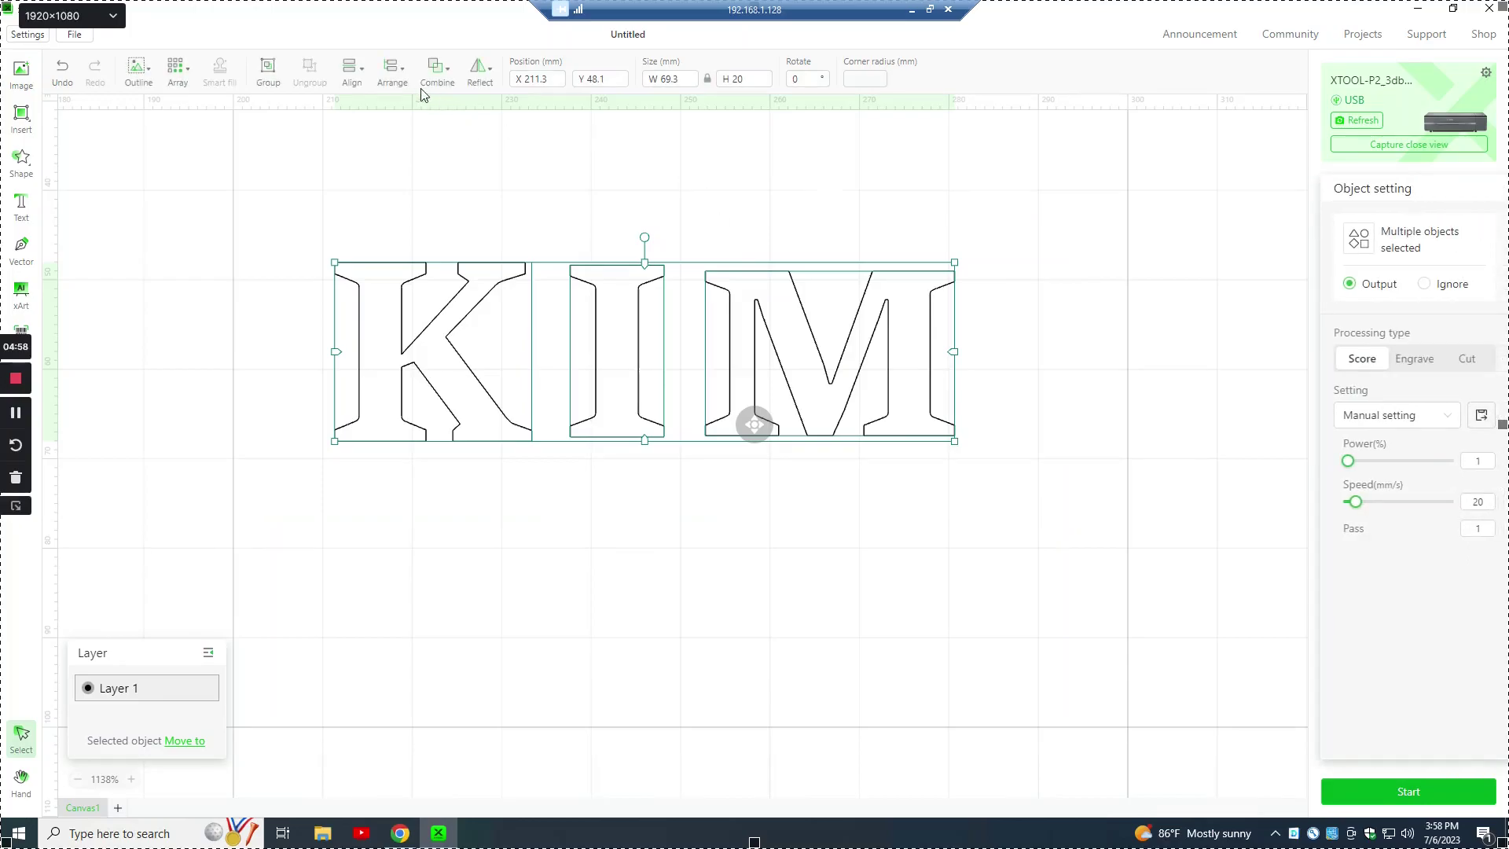
- Vertically centre-align the K, I and M letters
mouse_move(352, 74)
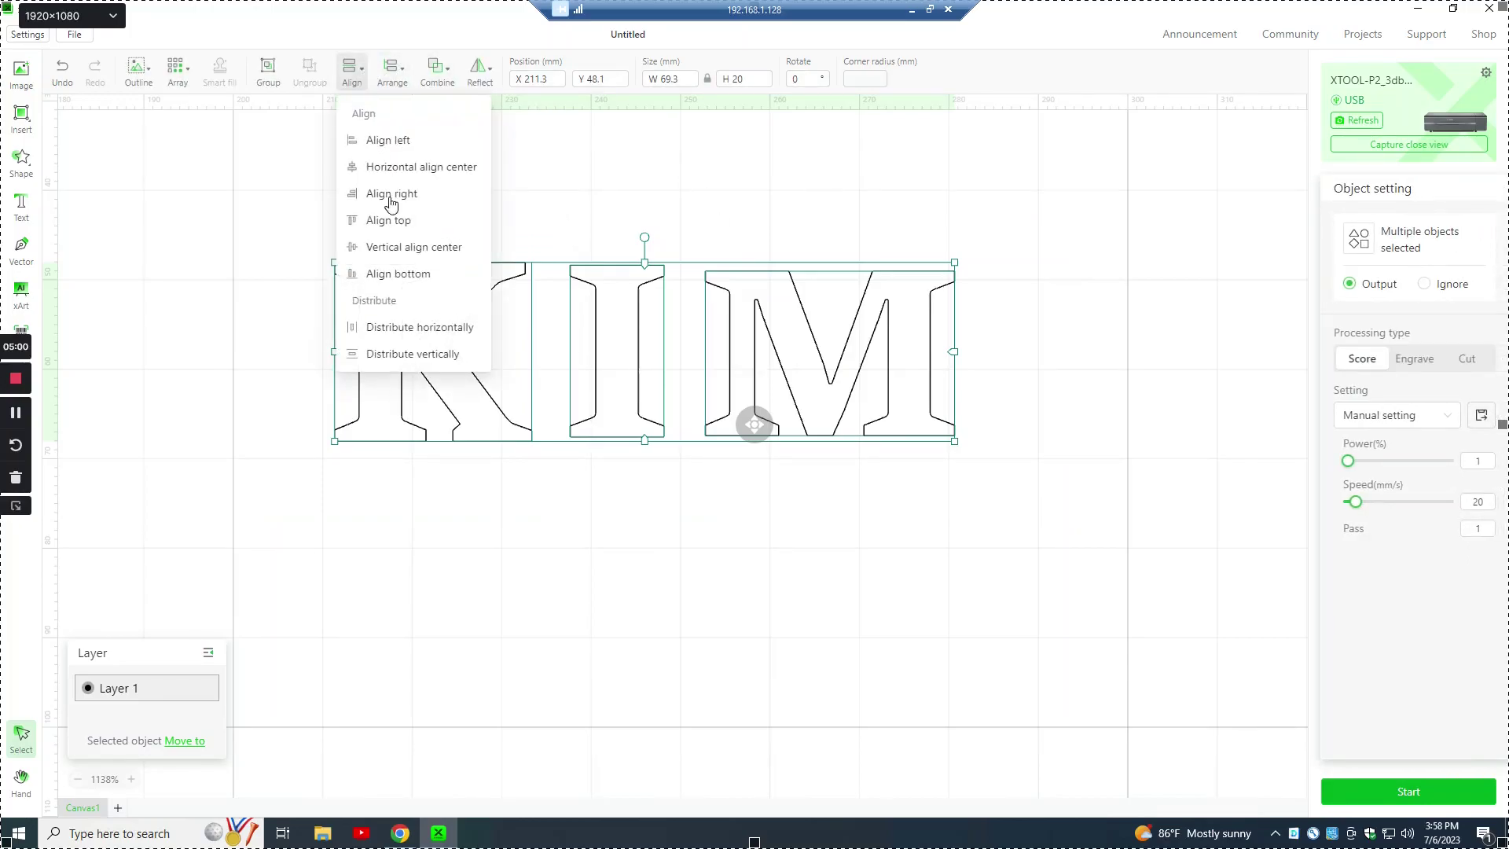
click(389, 246)
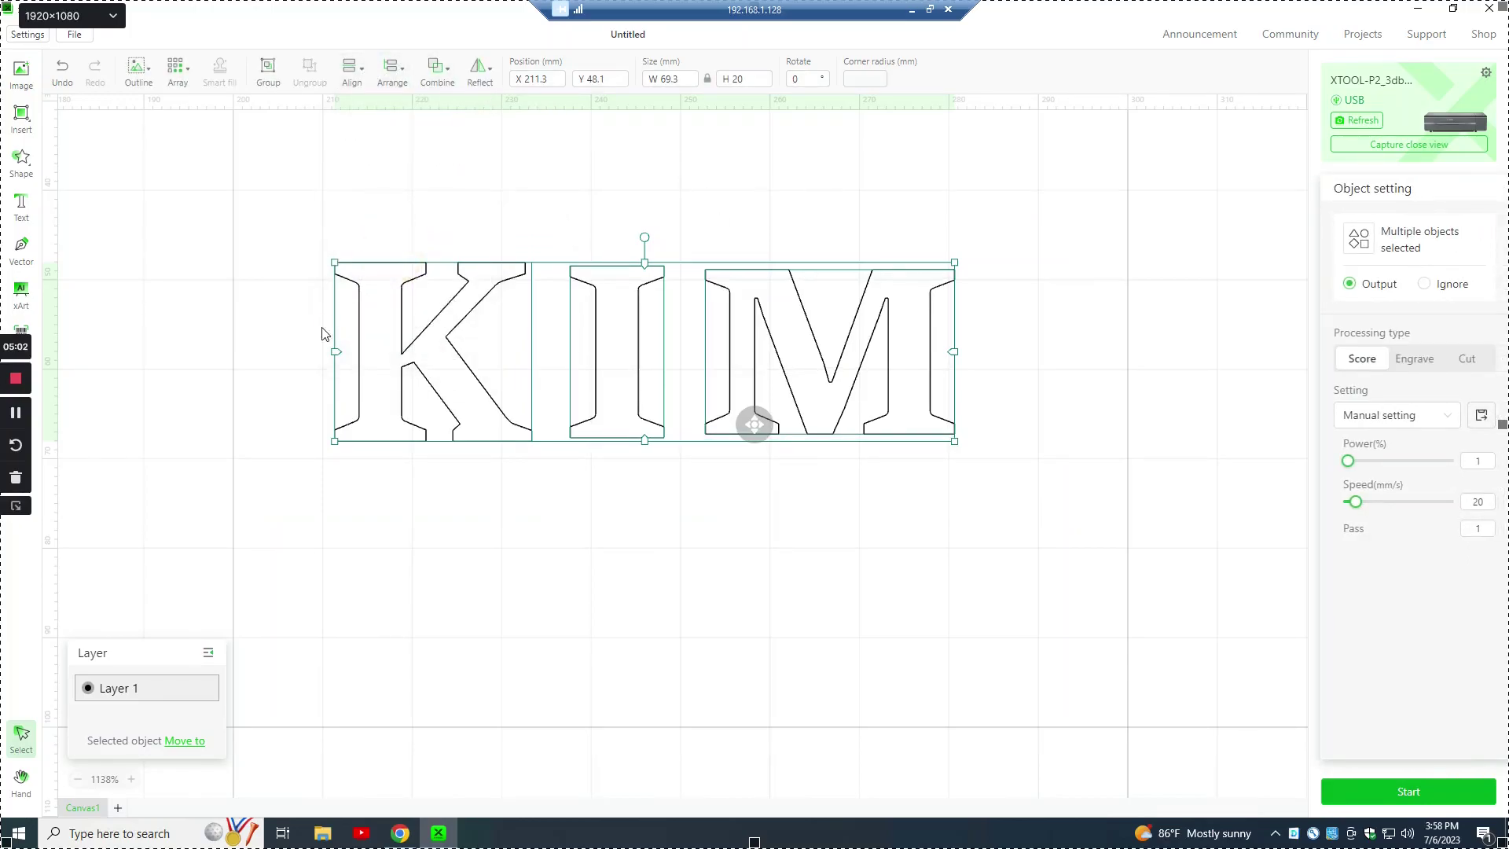
click(252, 346)
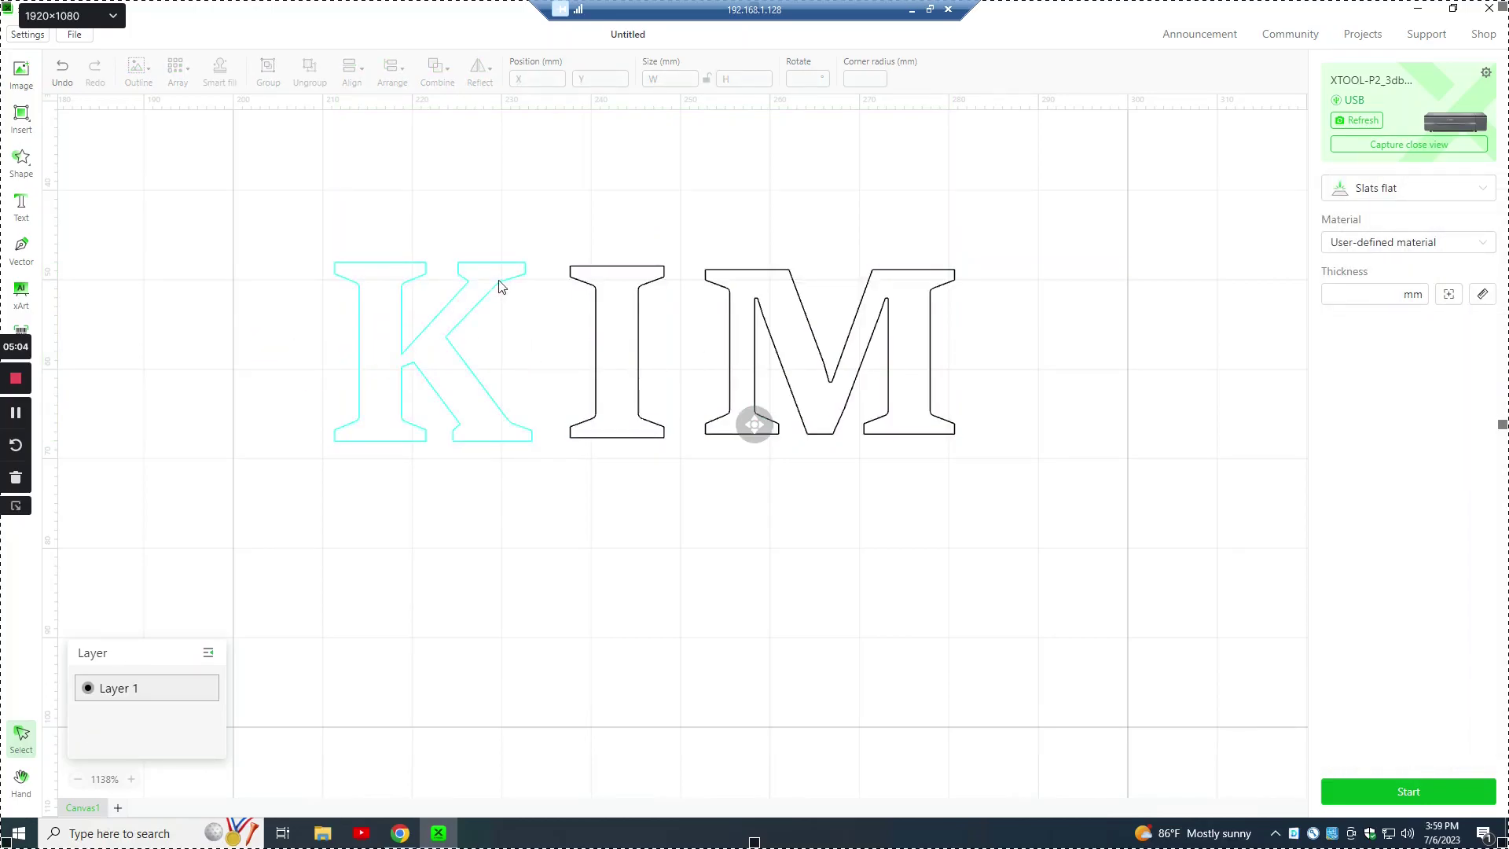
- Unite the three letters into a single KIM vector shape
scroll(623, 326, down, 3)
scroll(623, 331, up, 2)
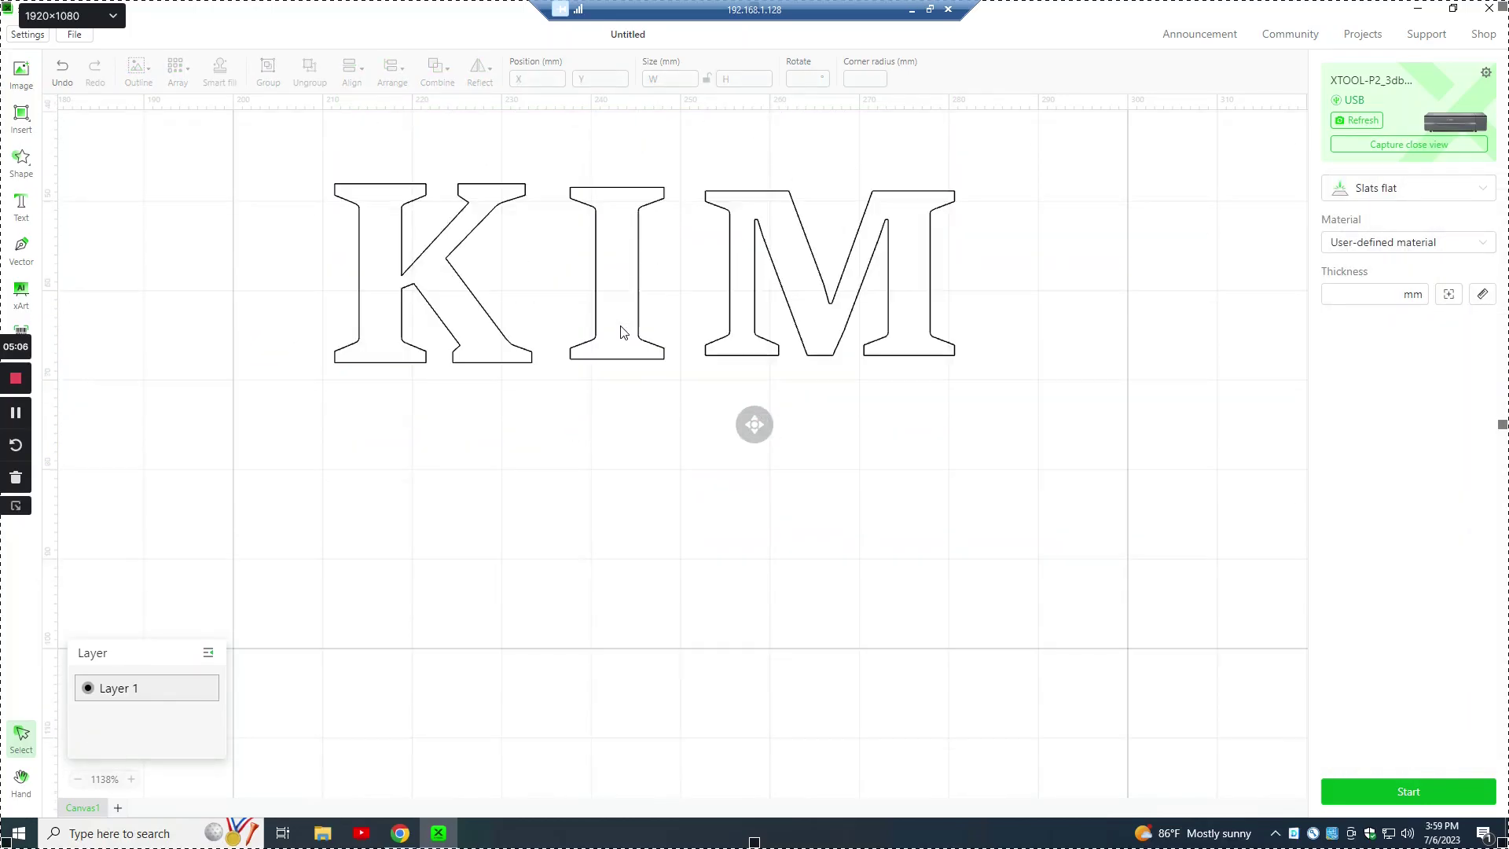
scroll(623, 331, up, 1)
drag(255, 212, 1029, 559)
click(450, 73)
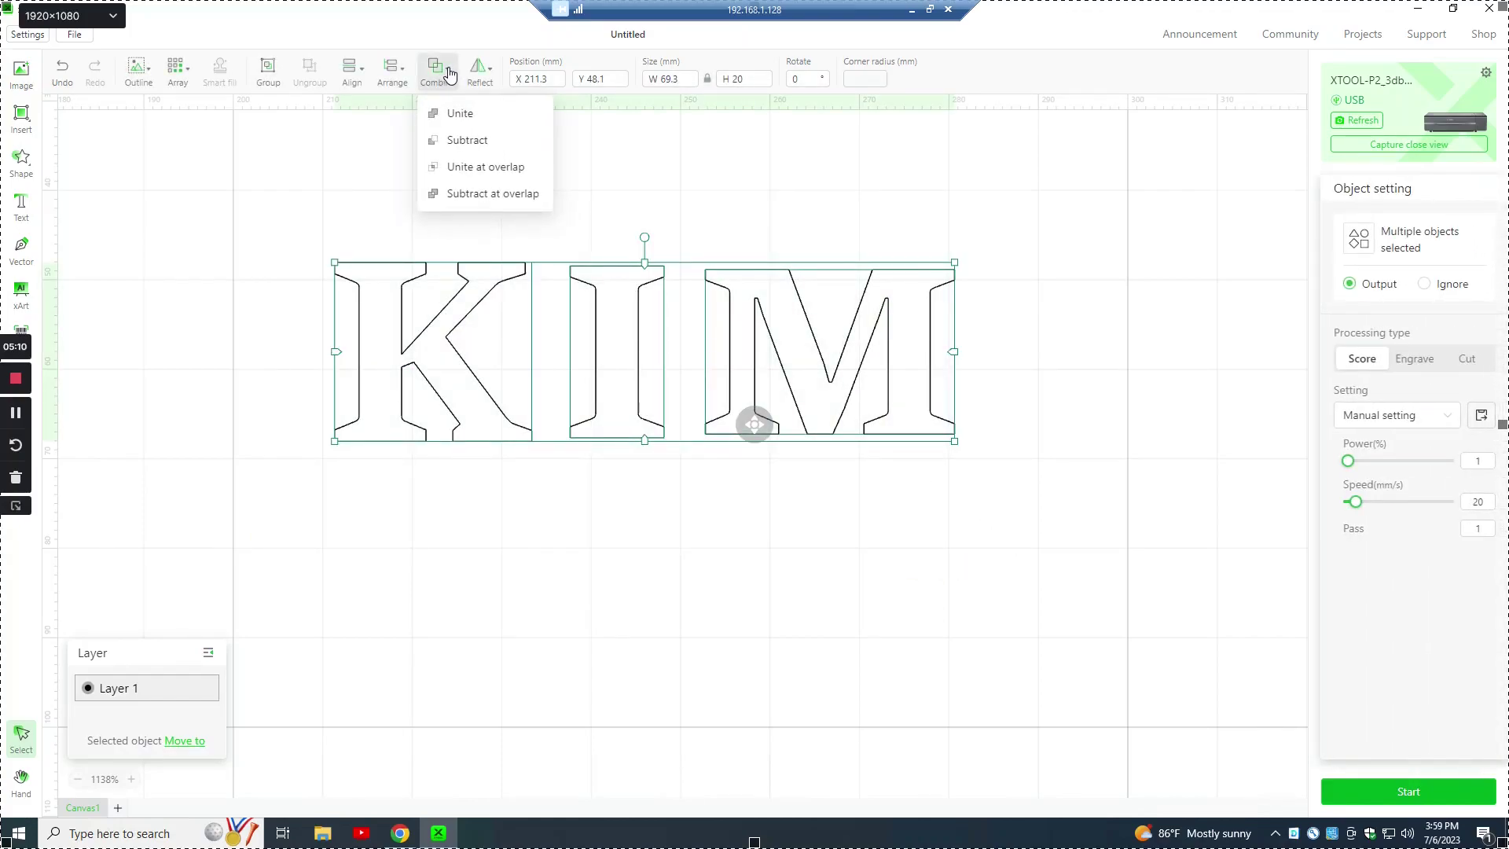
click(462, 116)
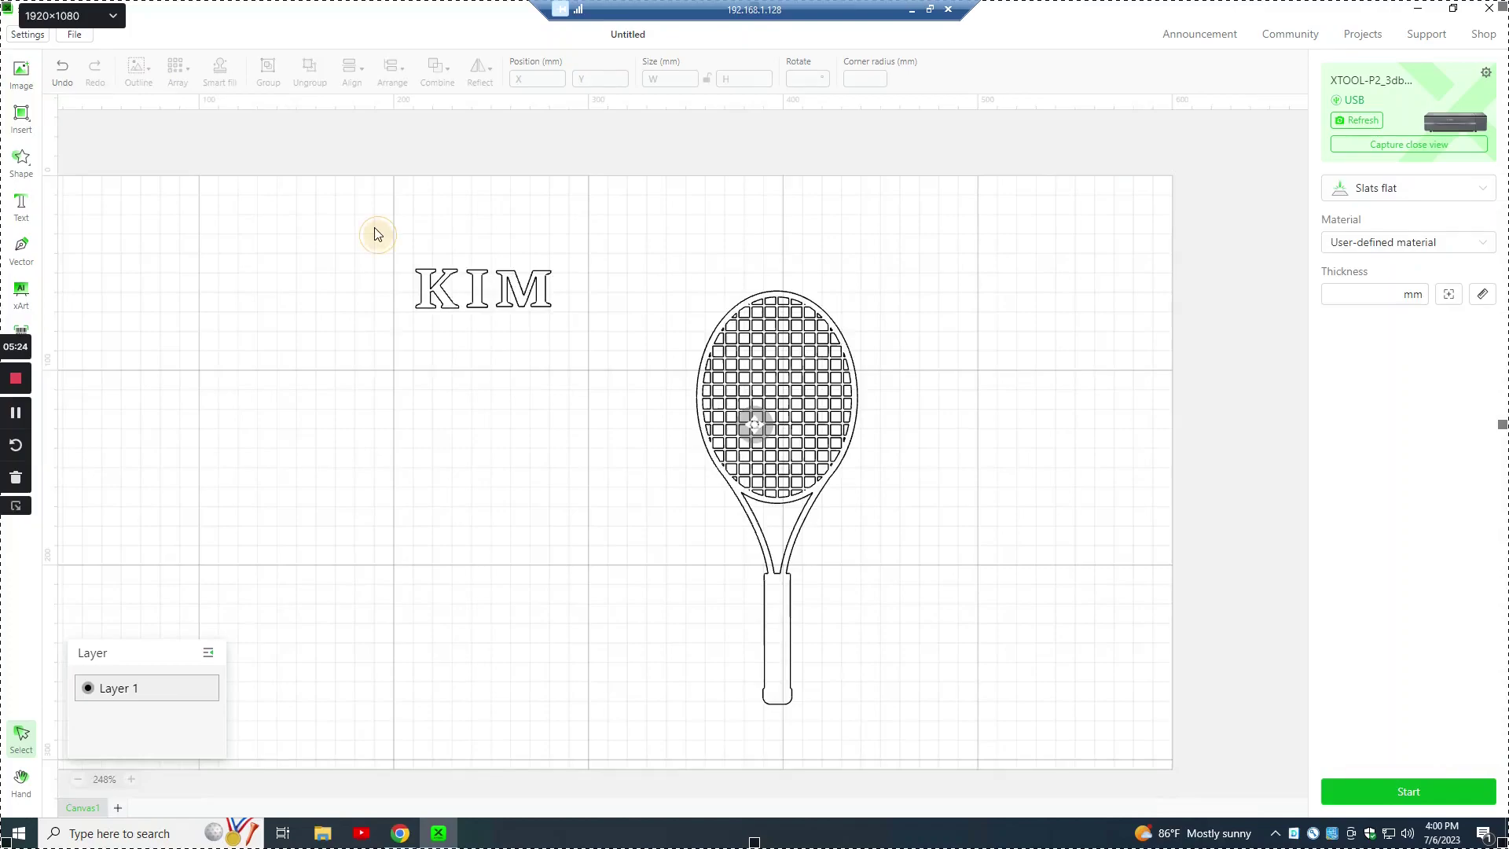
- Rotate KIM upright, enlarge it to about 146 mm tall, and move it beside the racket
drag(349, 250, 572, 381)
drag(484, 243, 613, 471)
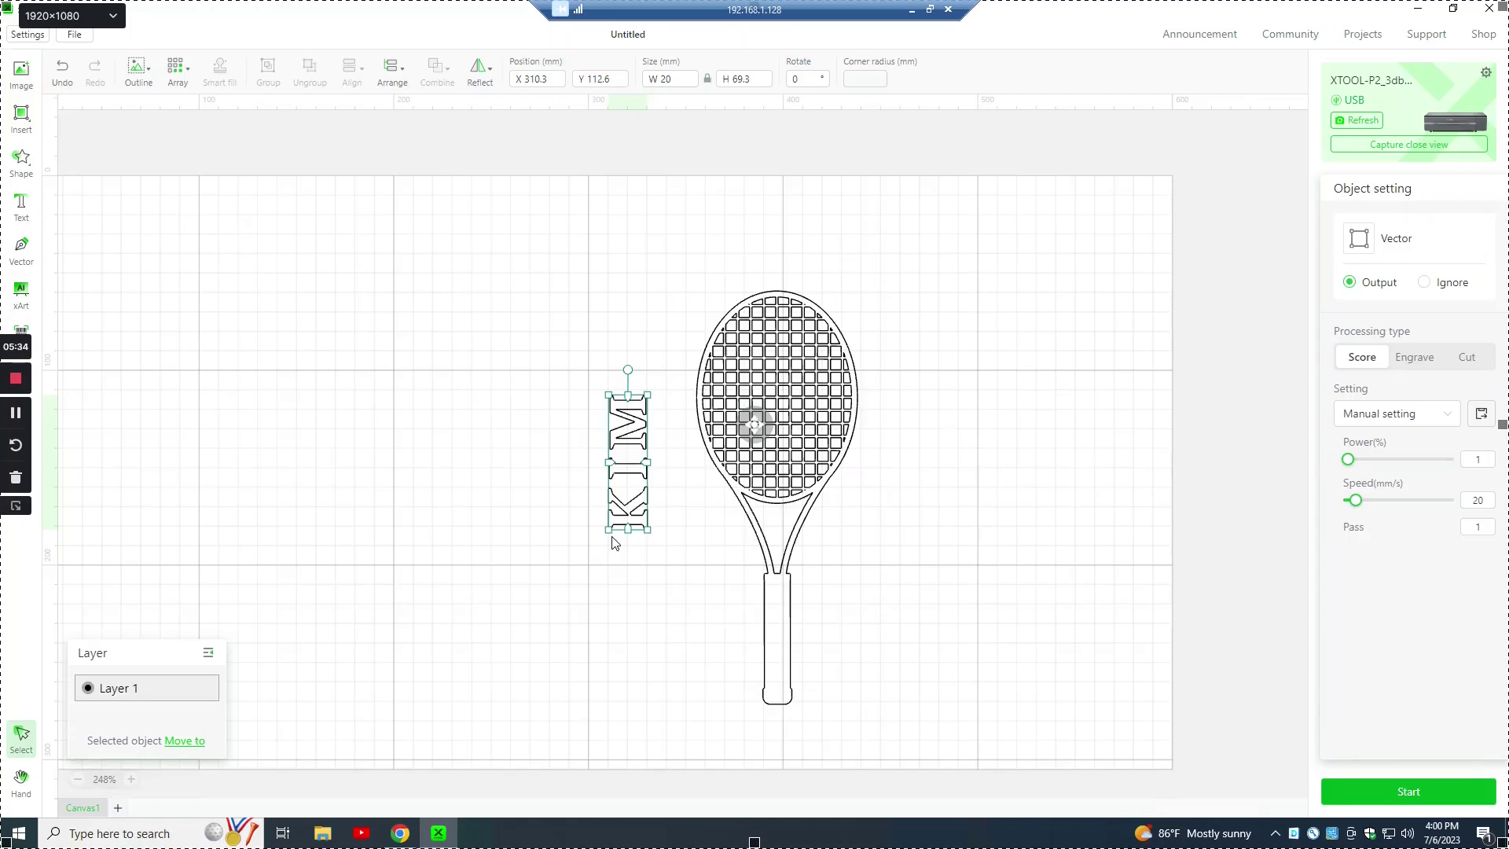
drag(608, 531, 564, 679)
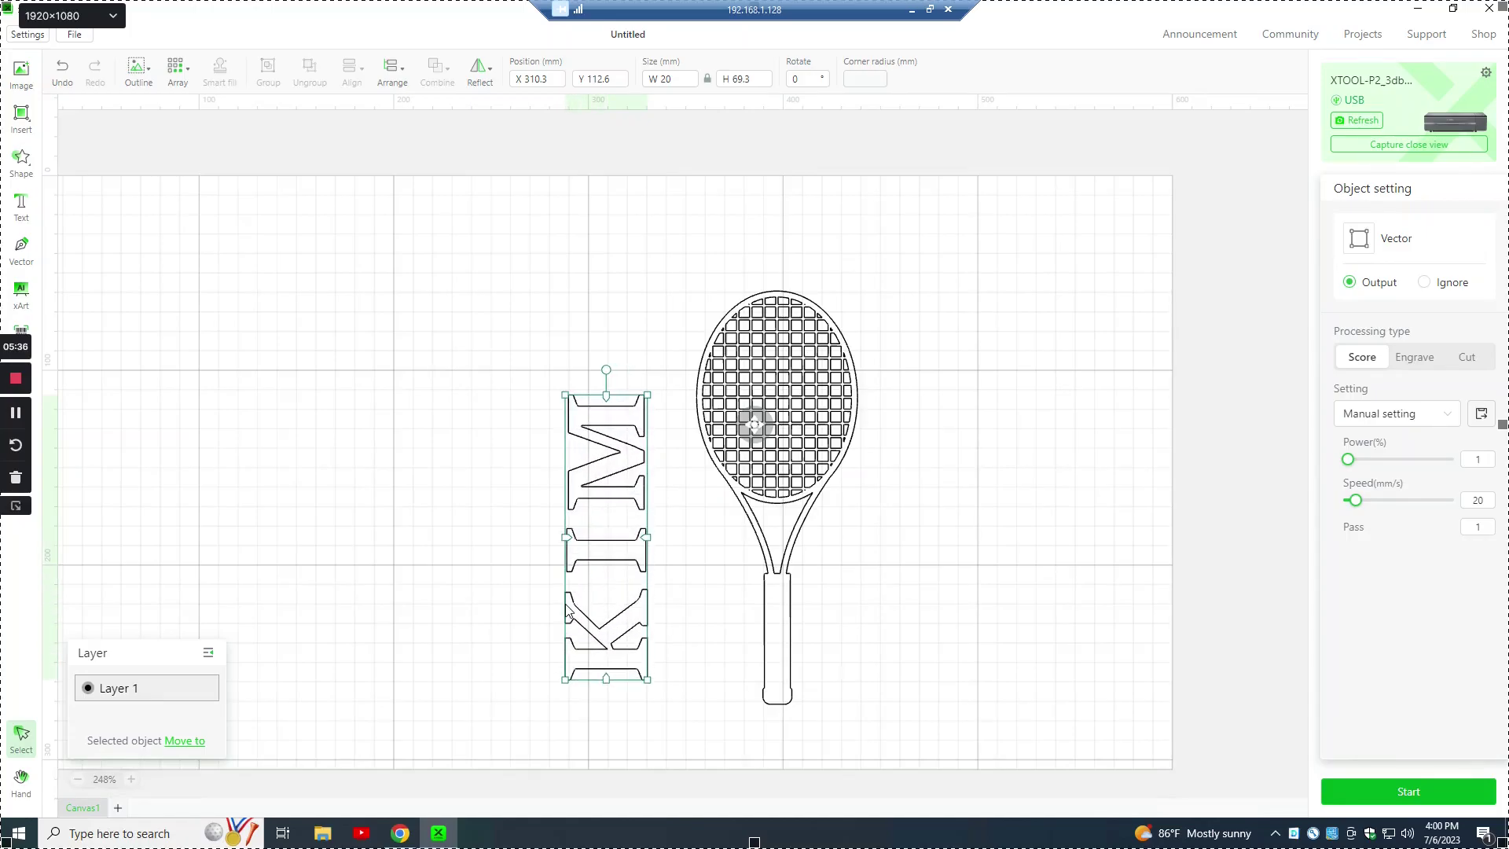
drag(599, 566, 613, 506)
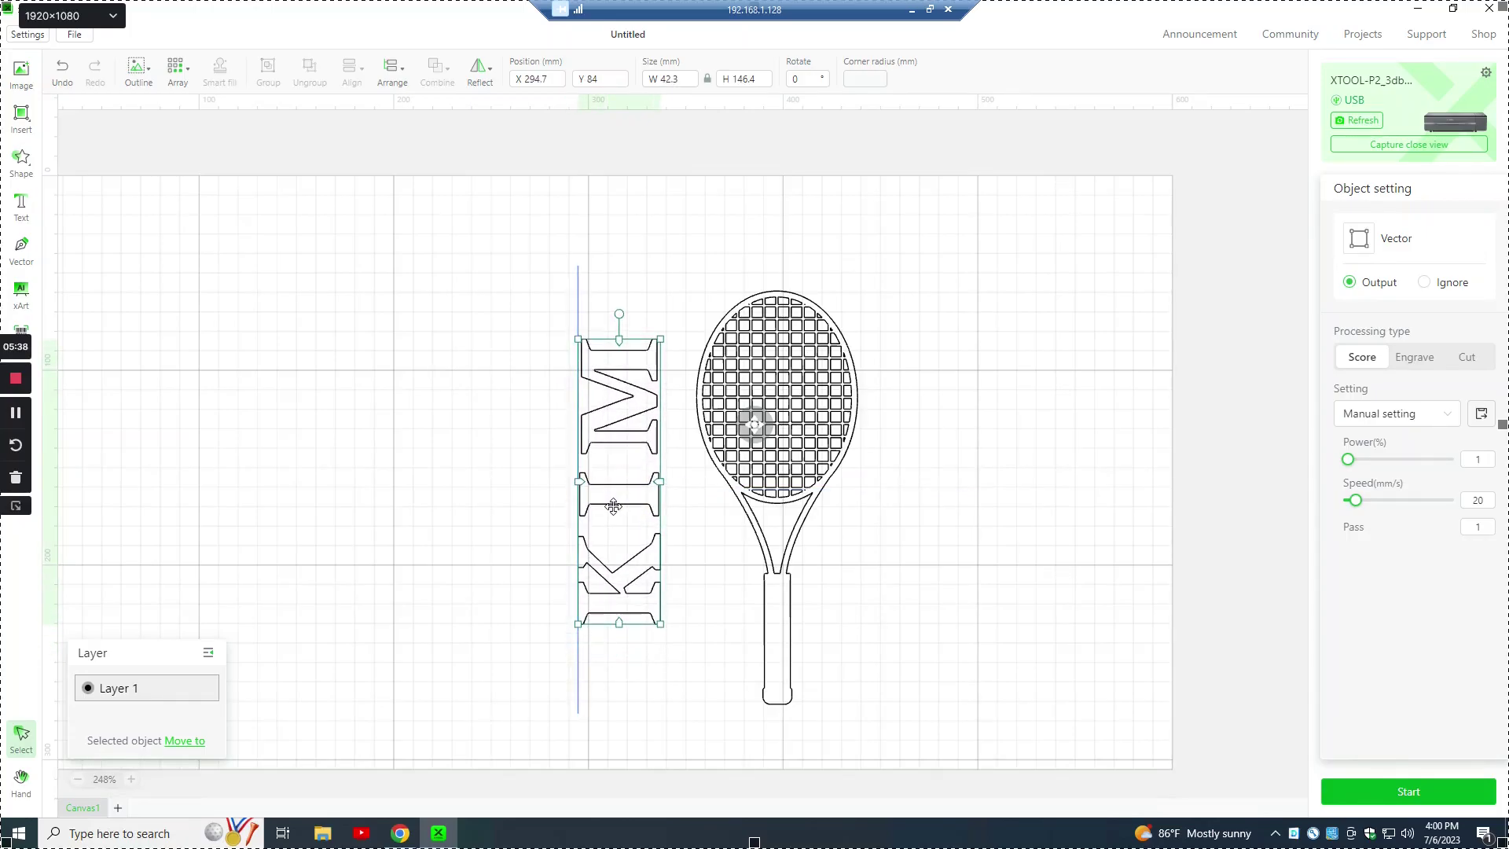
- Set the KIM shape's processing type to Engrave
scroll(614, 506, up, 2)
click(354, 327)
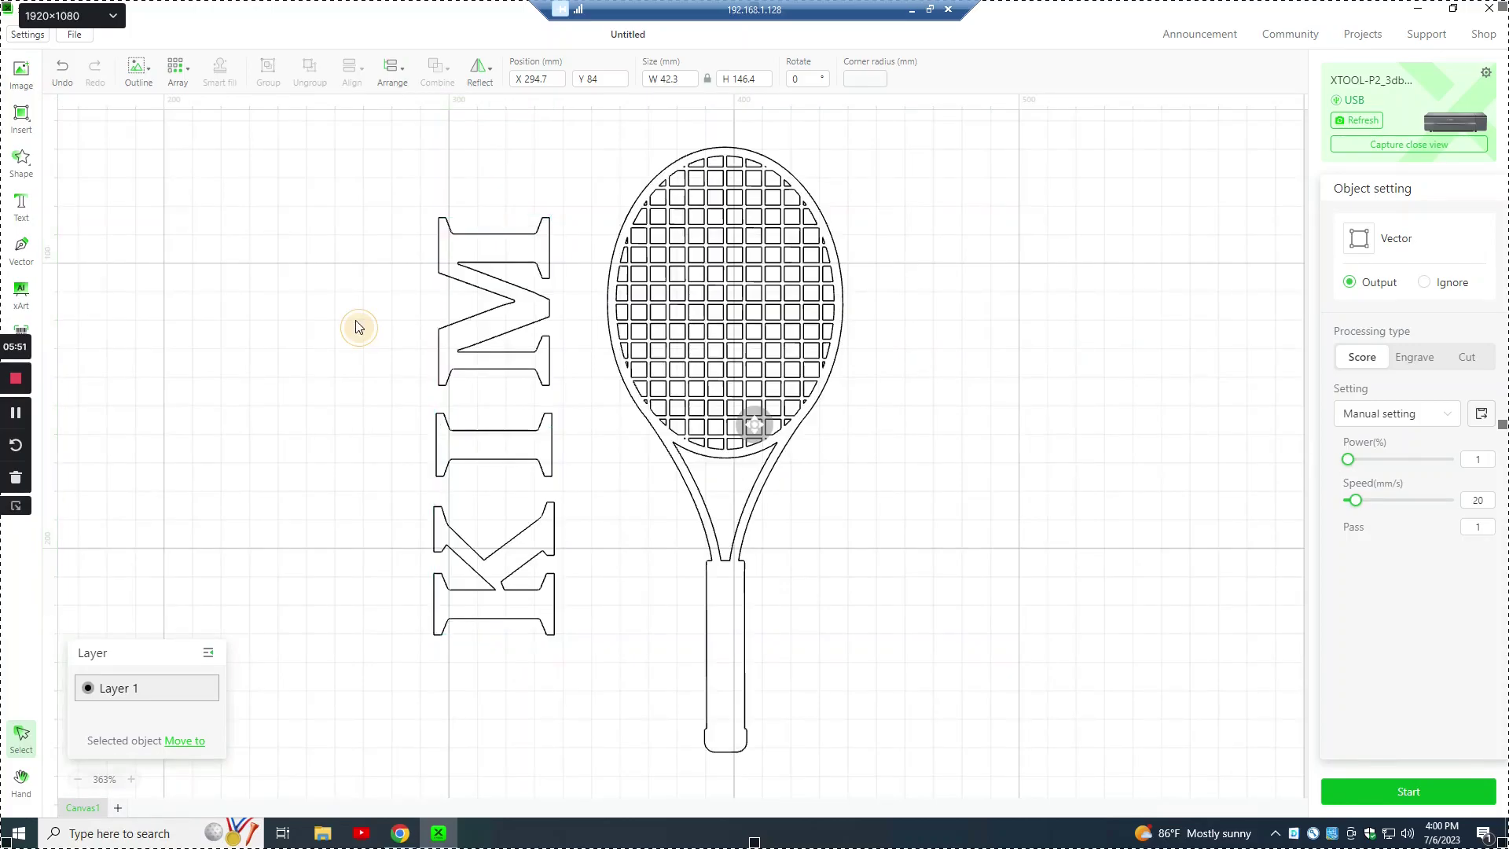
click(481, 347)
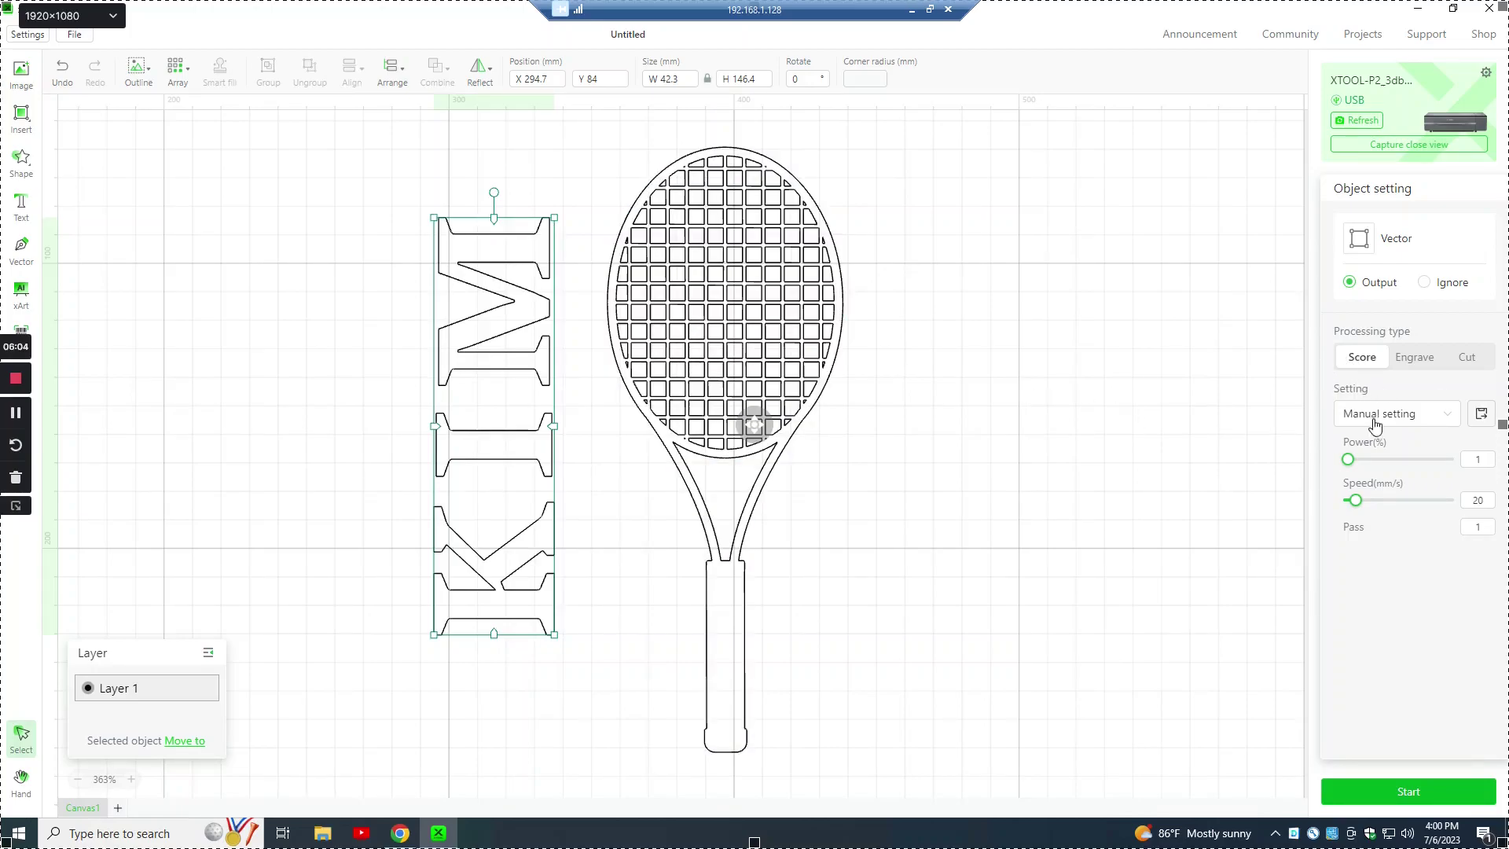
click(1415, 362)
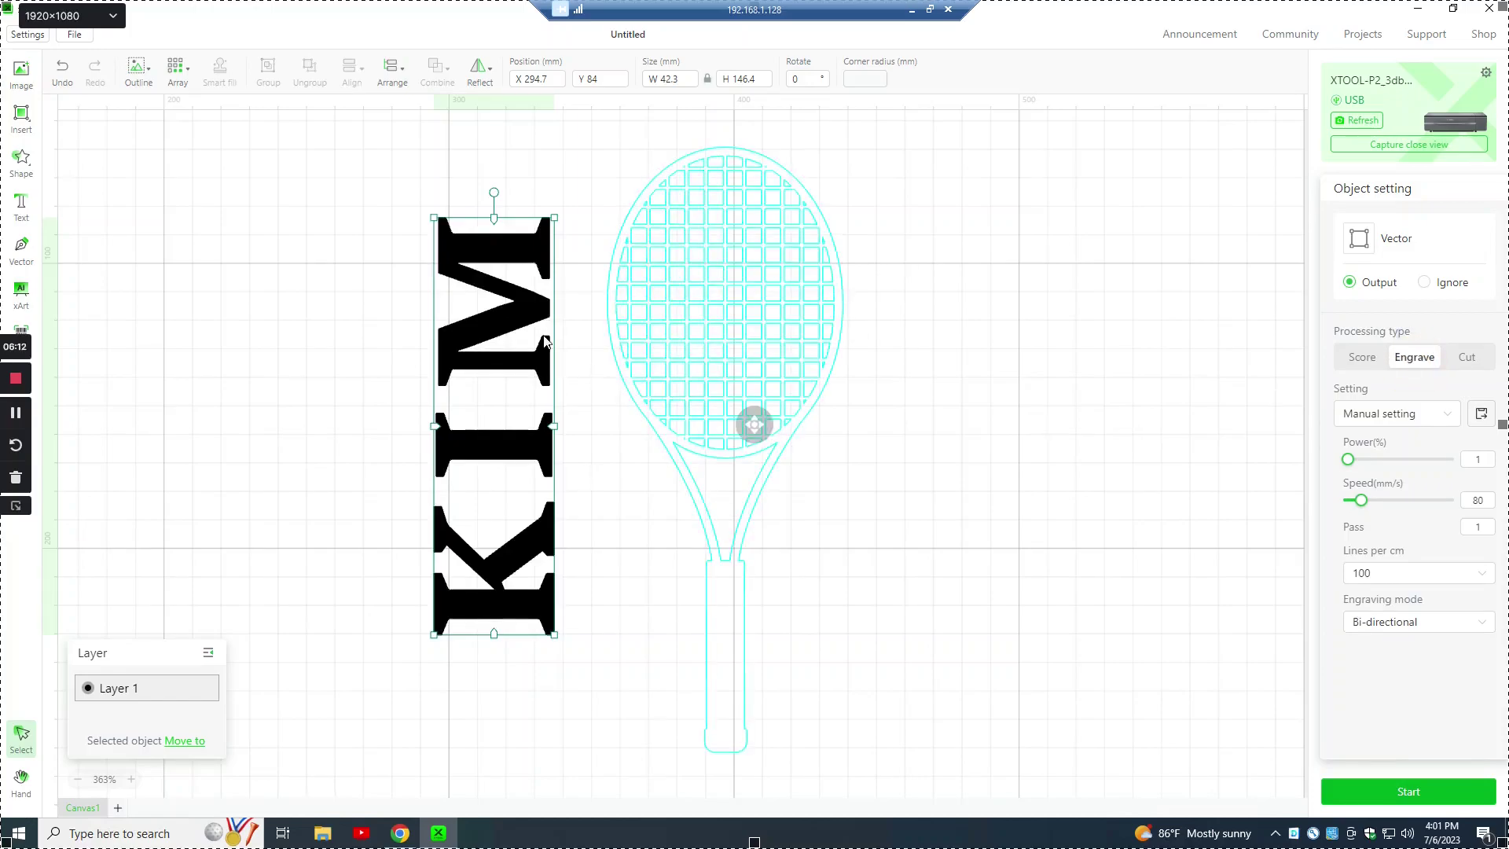
- Set the tennis racket's processing type to Engrave
click(714, 380)
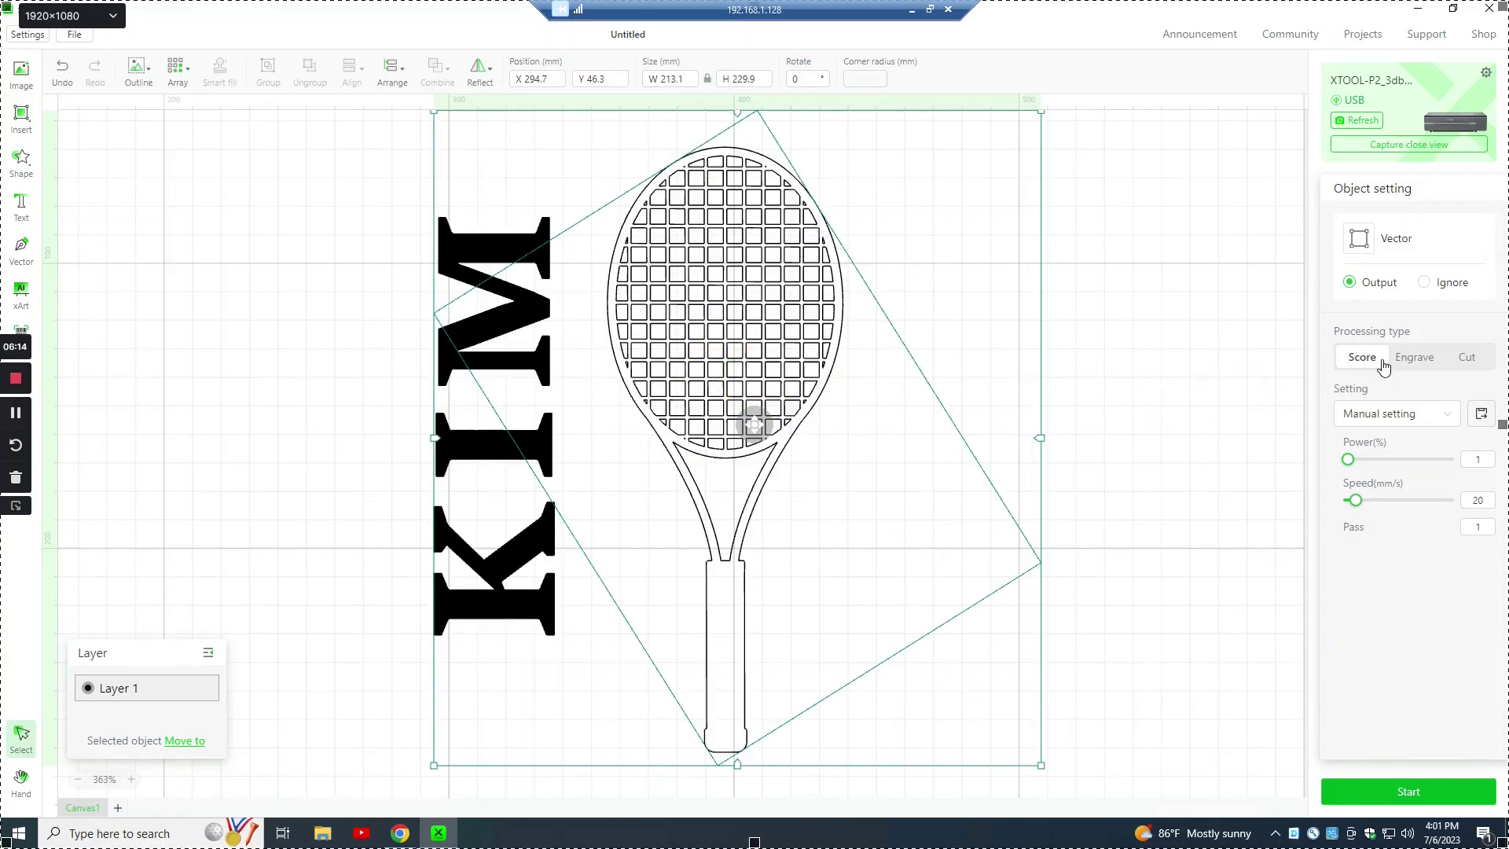
click(1418, 358)
click(1087, 424)
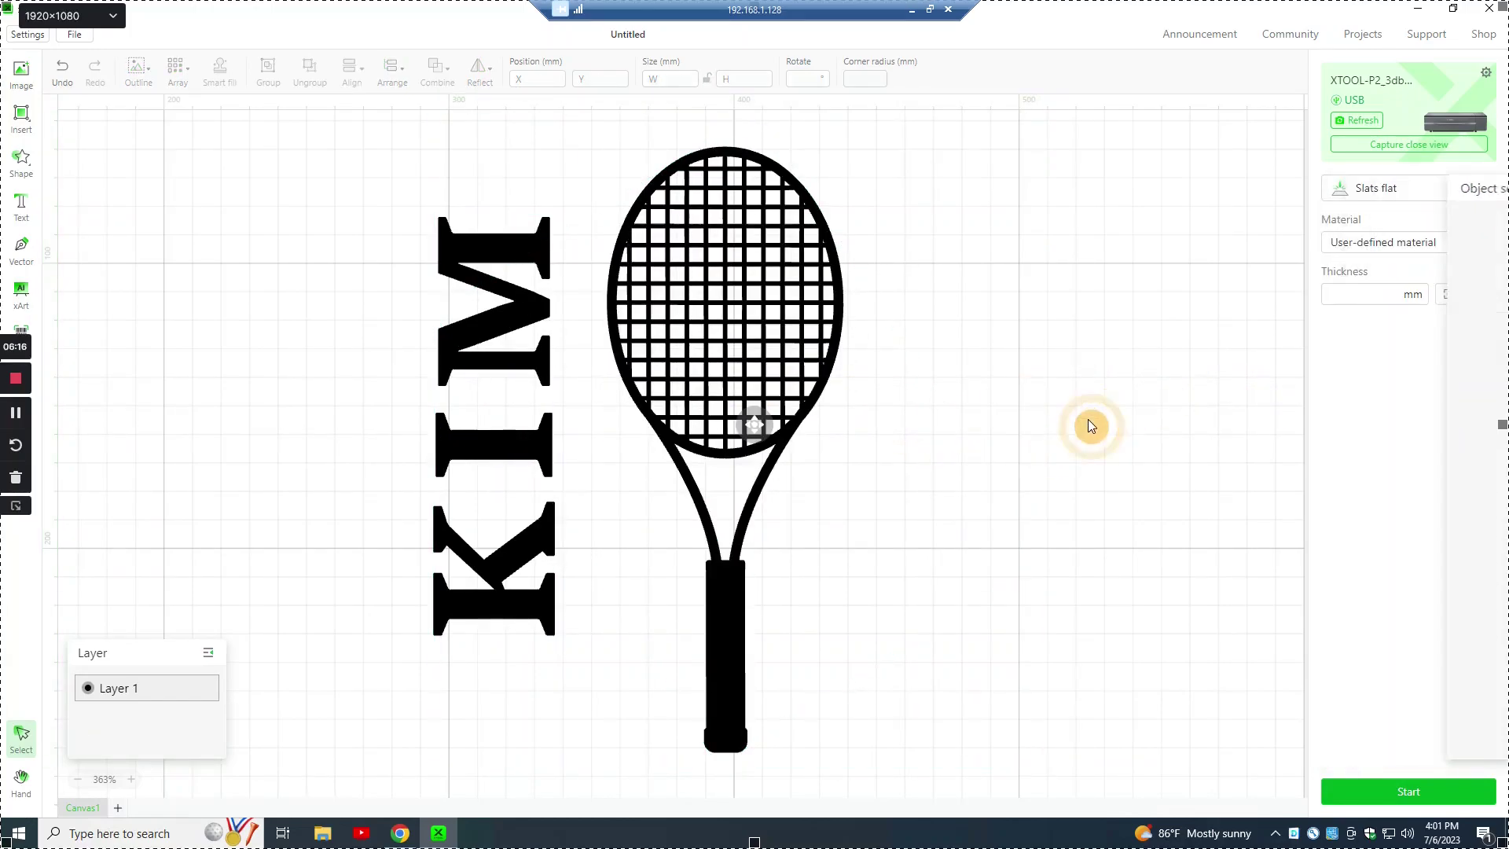
- Nudge KIM slightly down to line up with the racket
scroll(888, 468, down, 2)
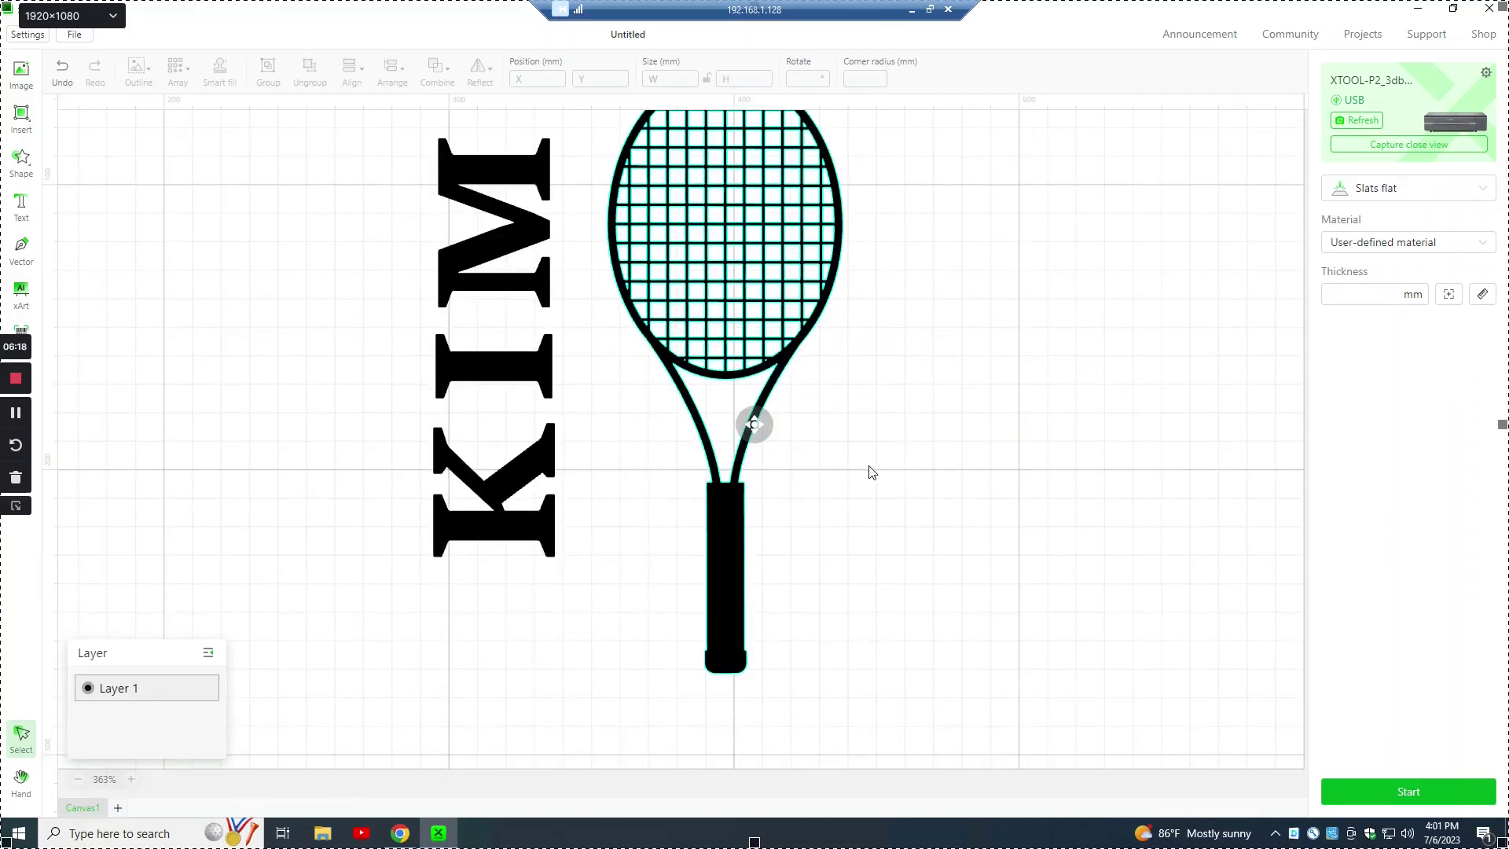
scroll(872, 471, up, 2)
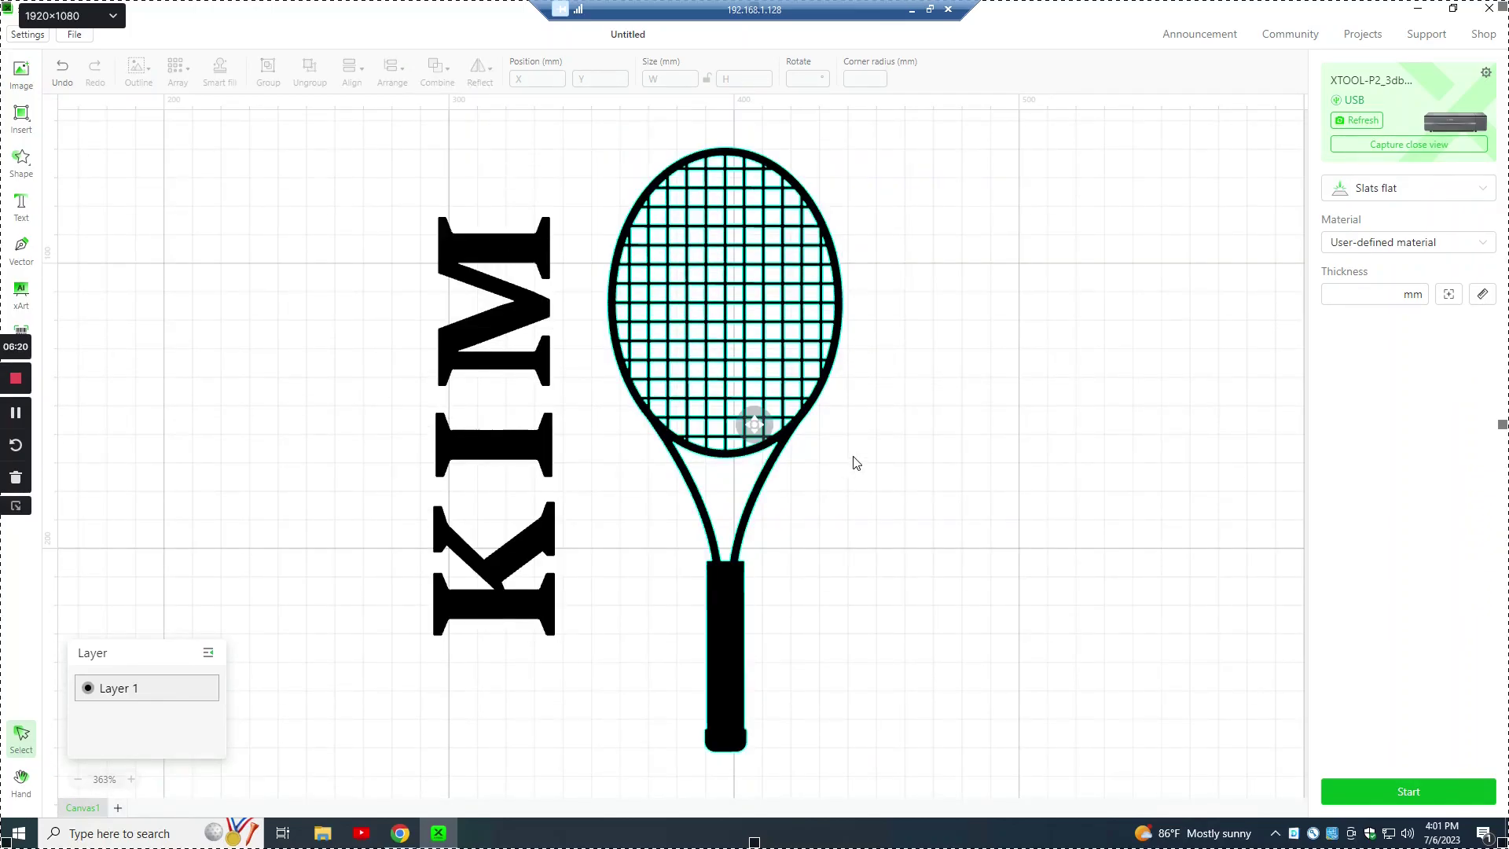
click(506, 449)
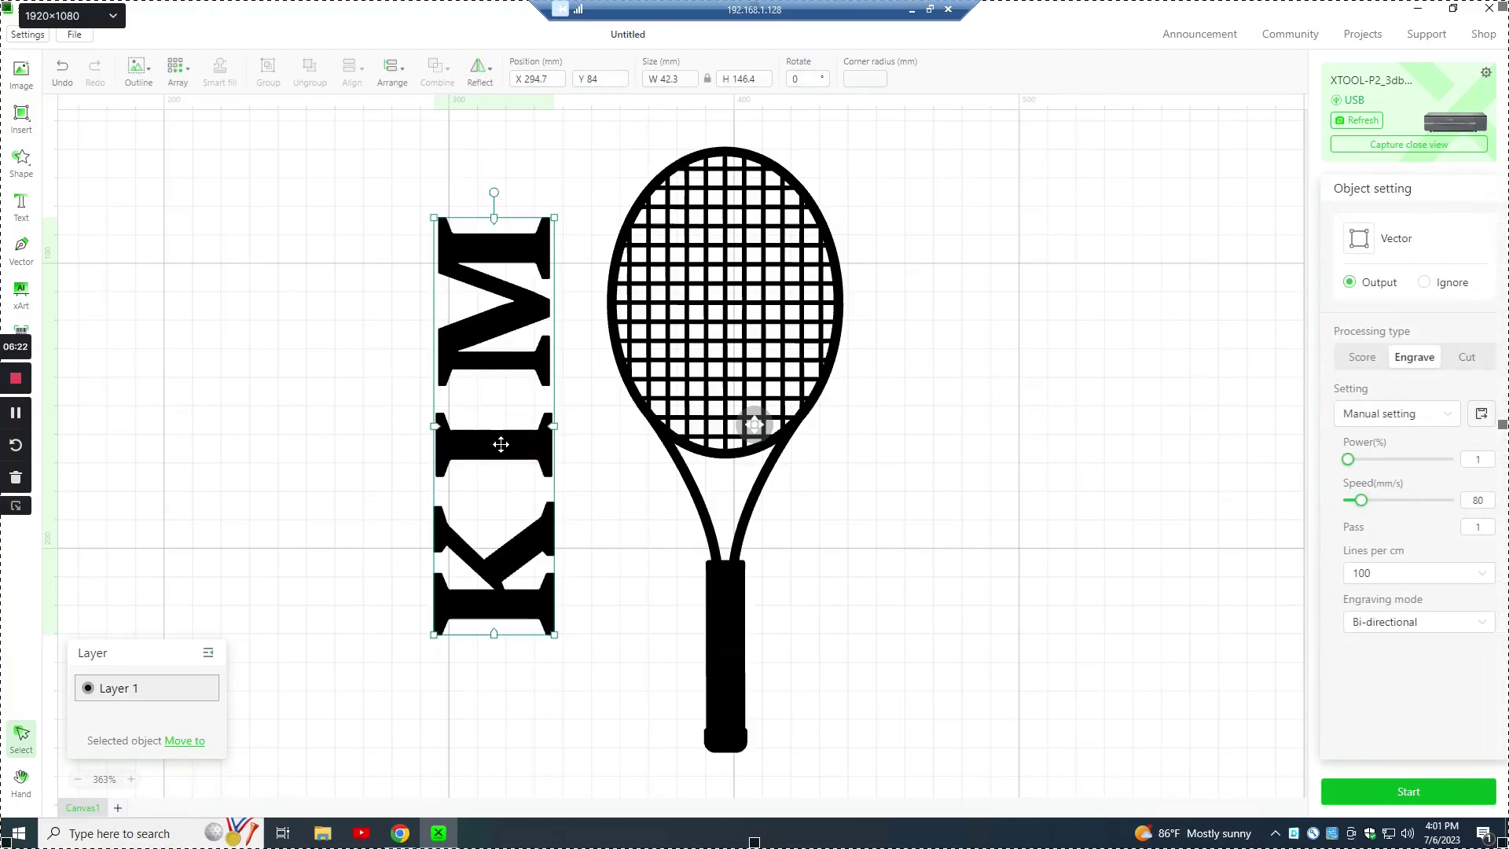
drag(501, 442, 501, 453)
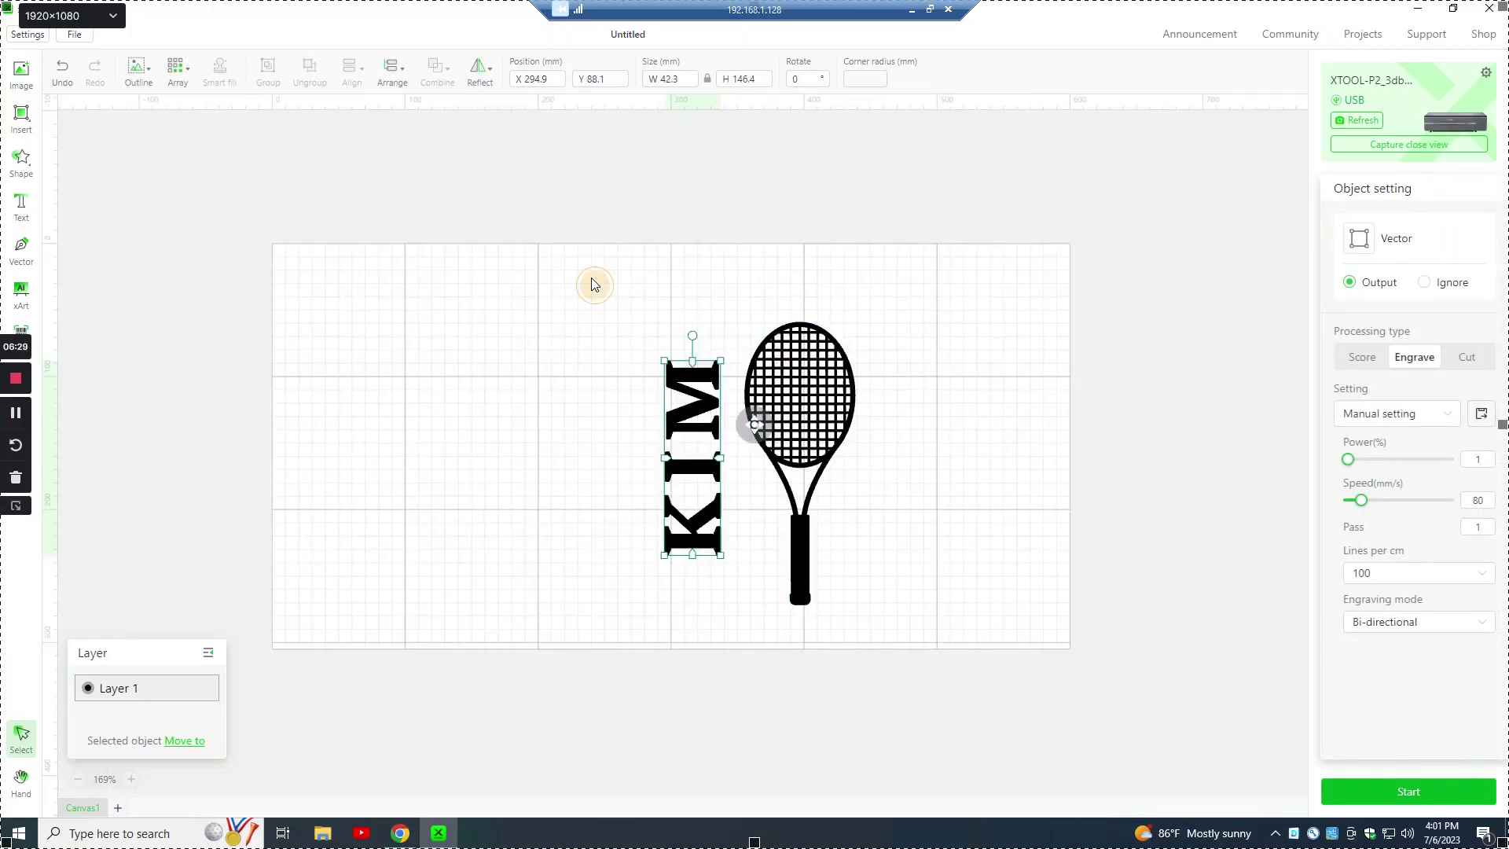
drag(590, 283, 929, 642)
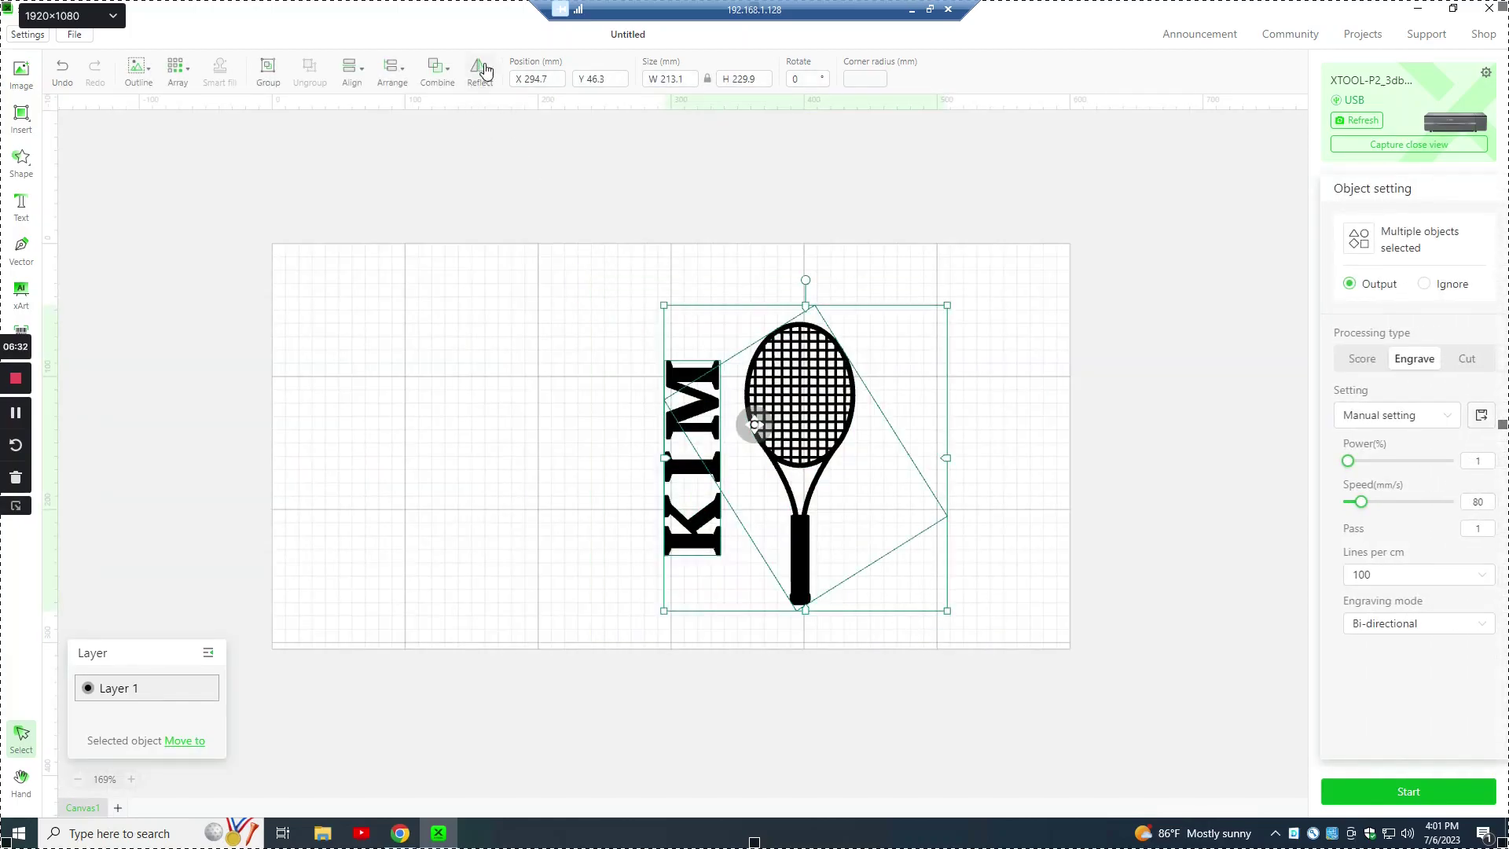
- Merge KIM and the racket into one combined shape
mouse_move(456, 75)
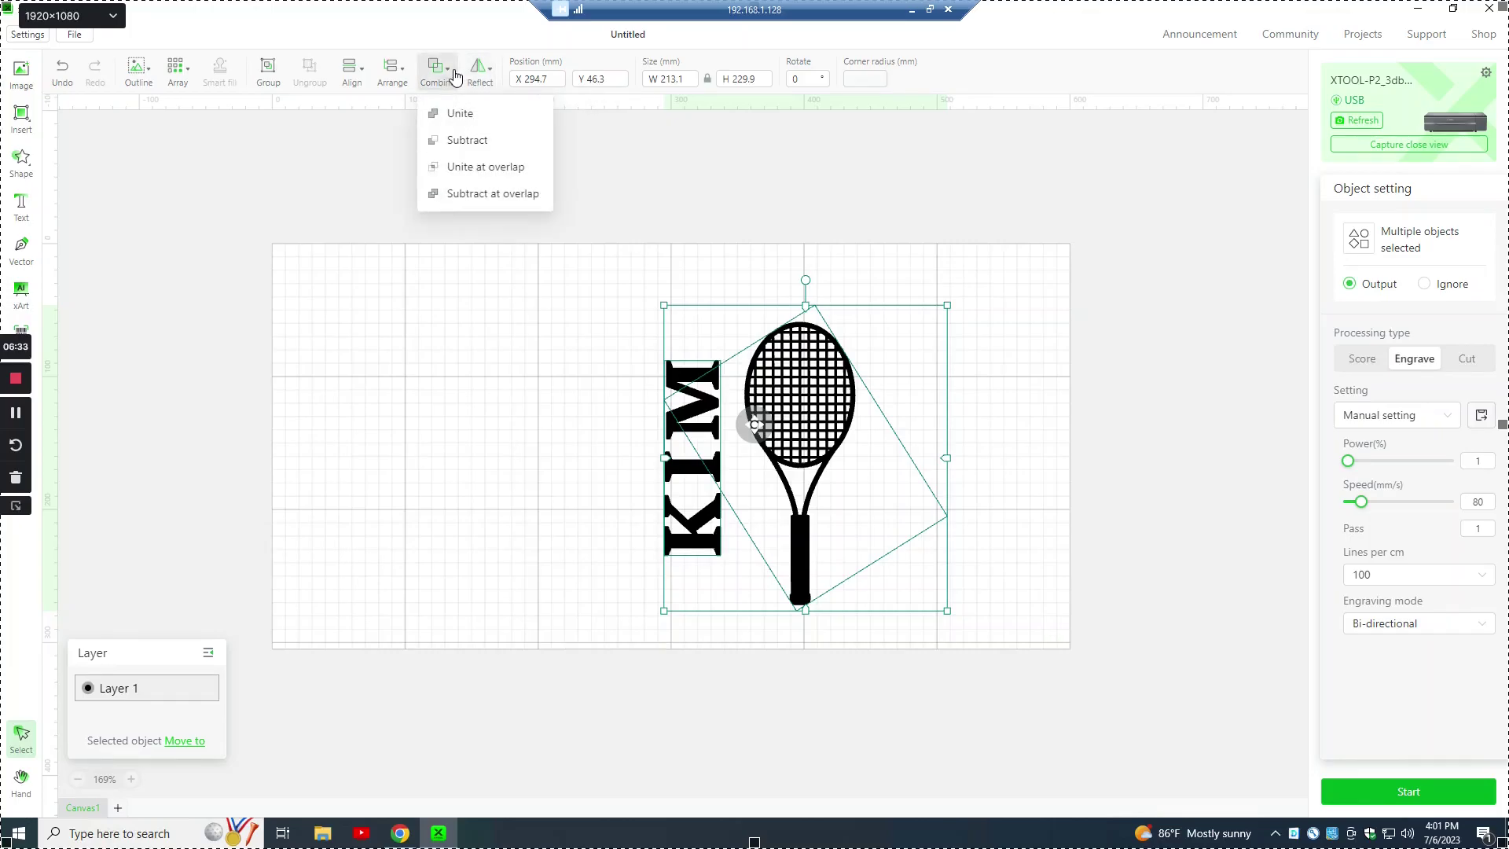
click(456, 113)
click(862, 444)
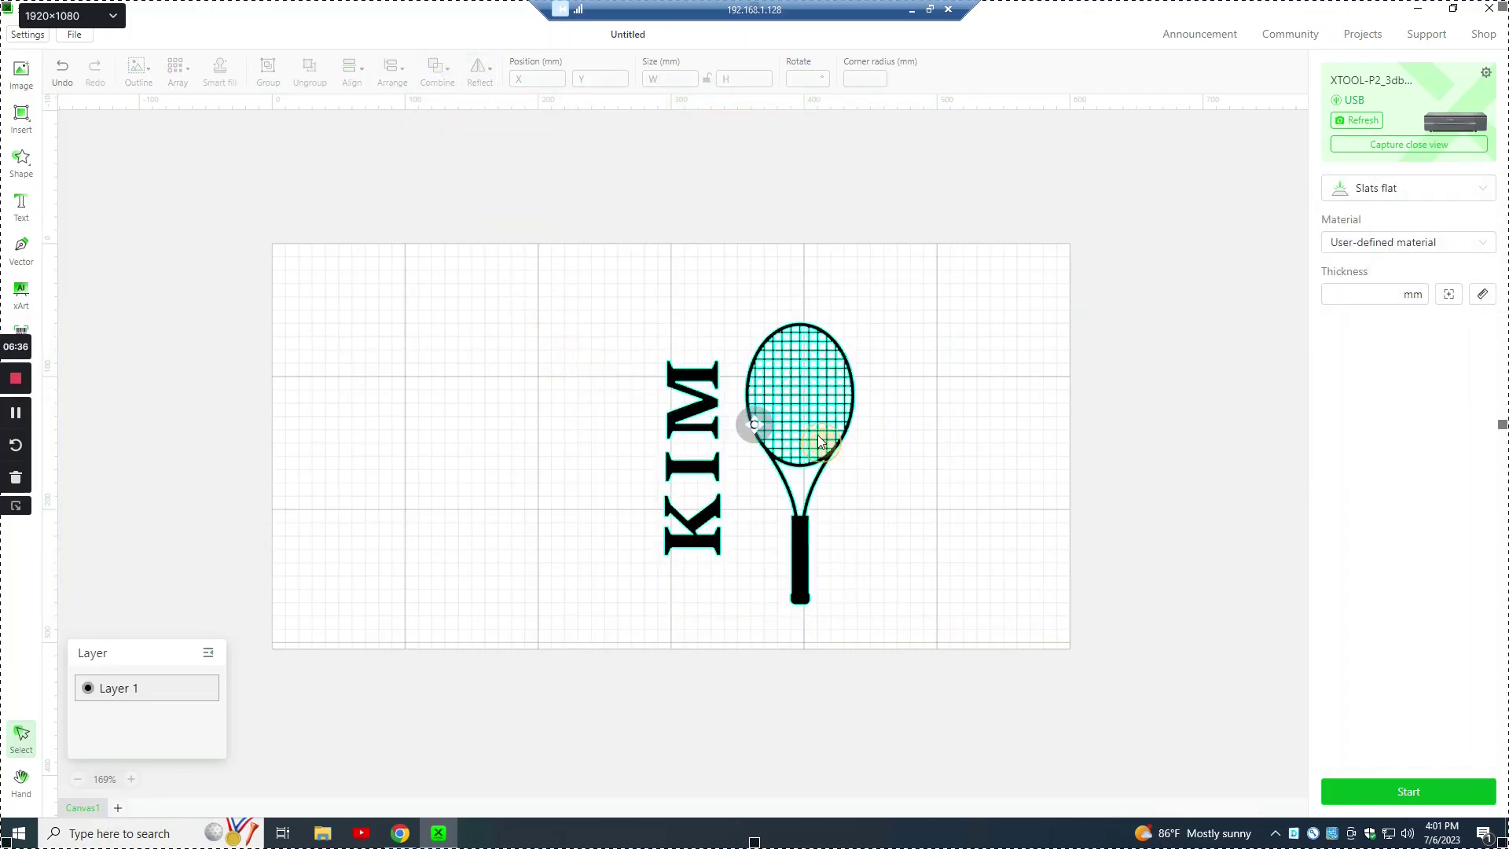
- Move the combined graphic left to X 170.2, Y 45.8 mm, keeping it upright
click(743, 429)
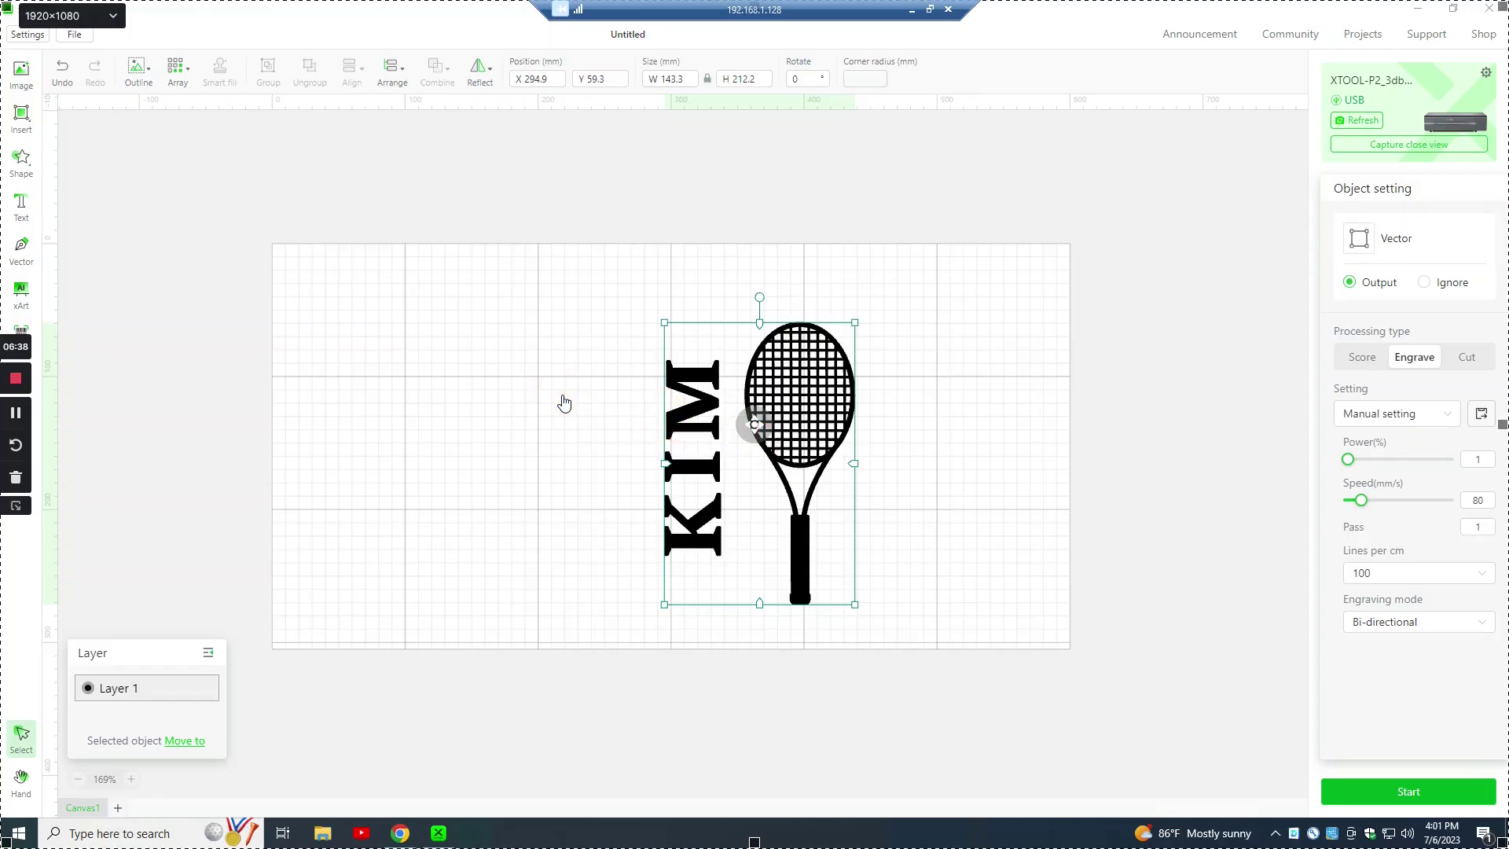
drag(750, 431, 586, 410)
drag(593, 278, 759, 453)
drag(611, 389, 595, 350)
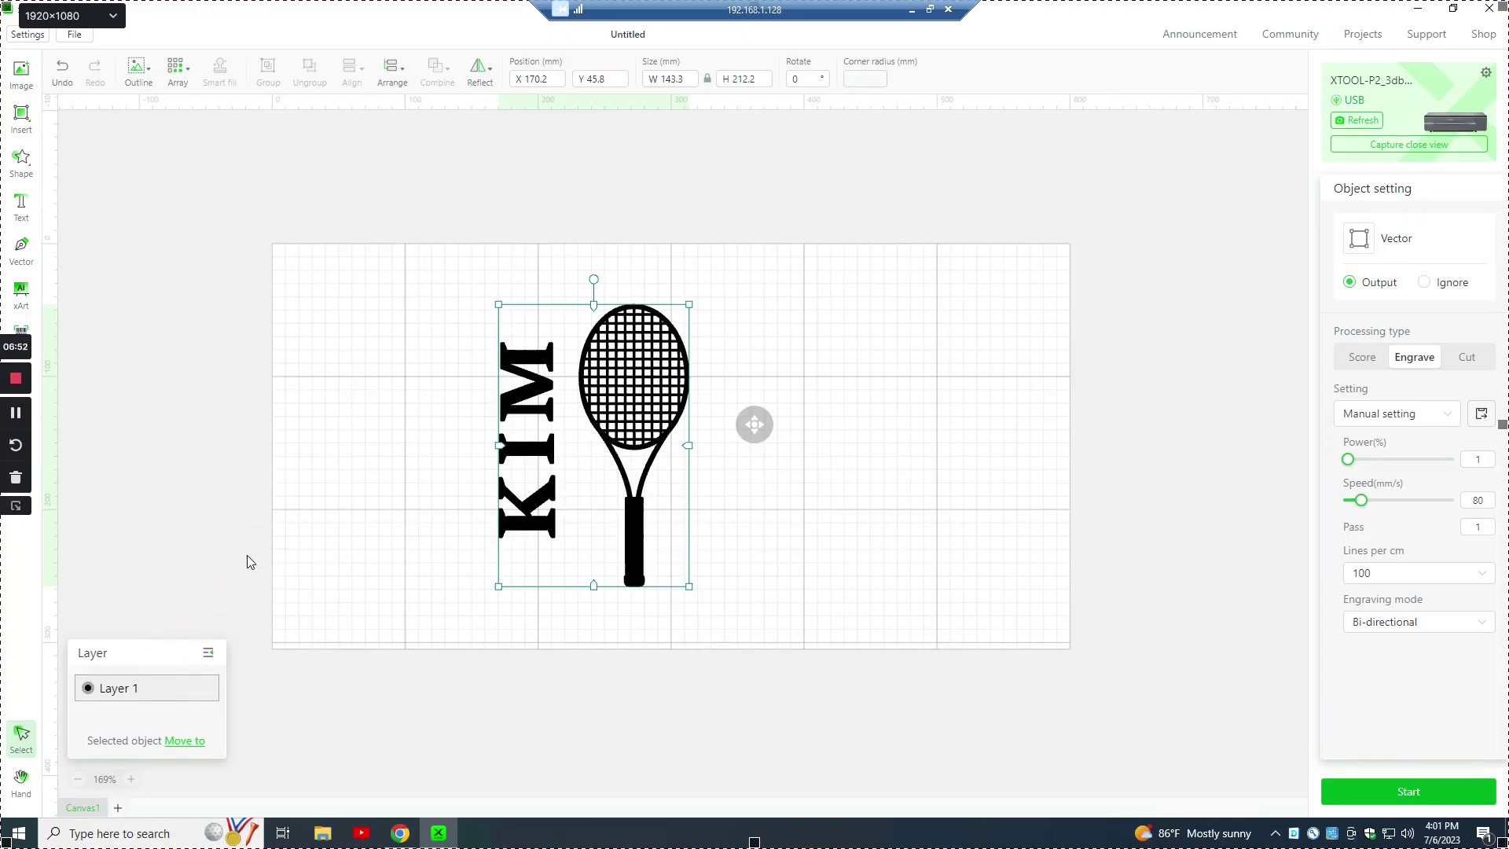
- Undo back to KIM and the racket as separate objects in their original place
click(521, 462)
click(521, 463)
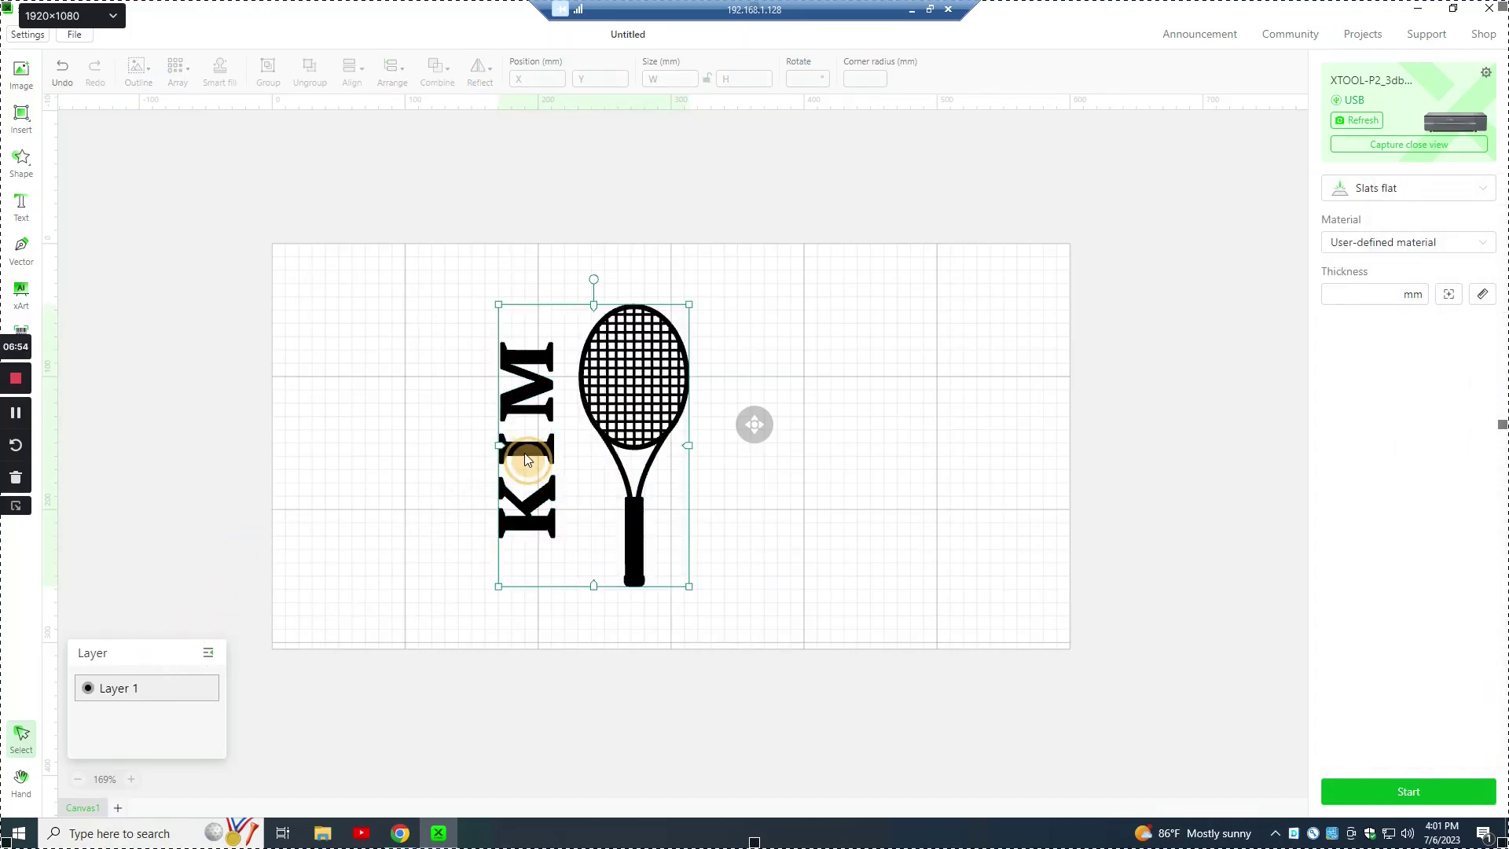
click(524, 453)
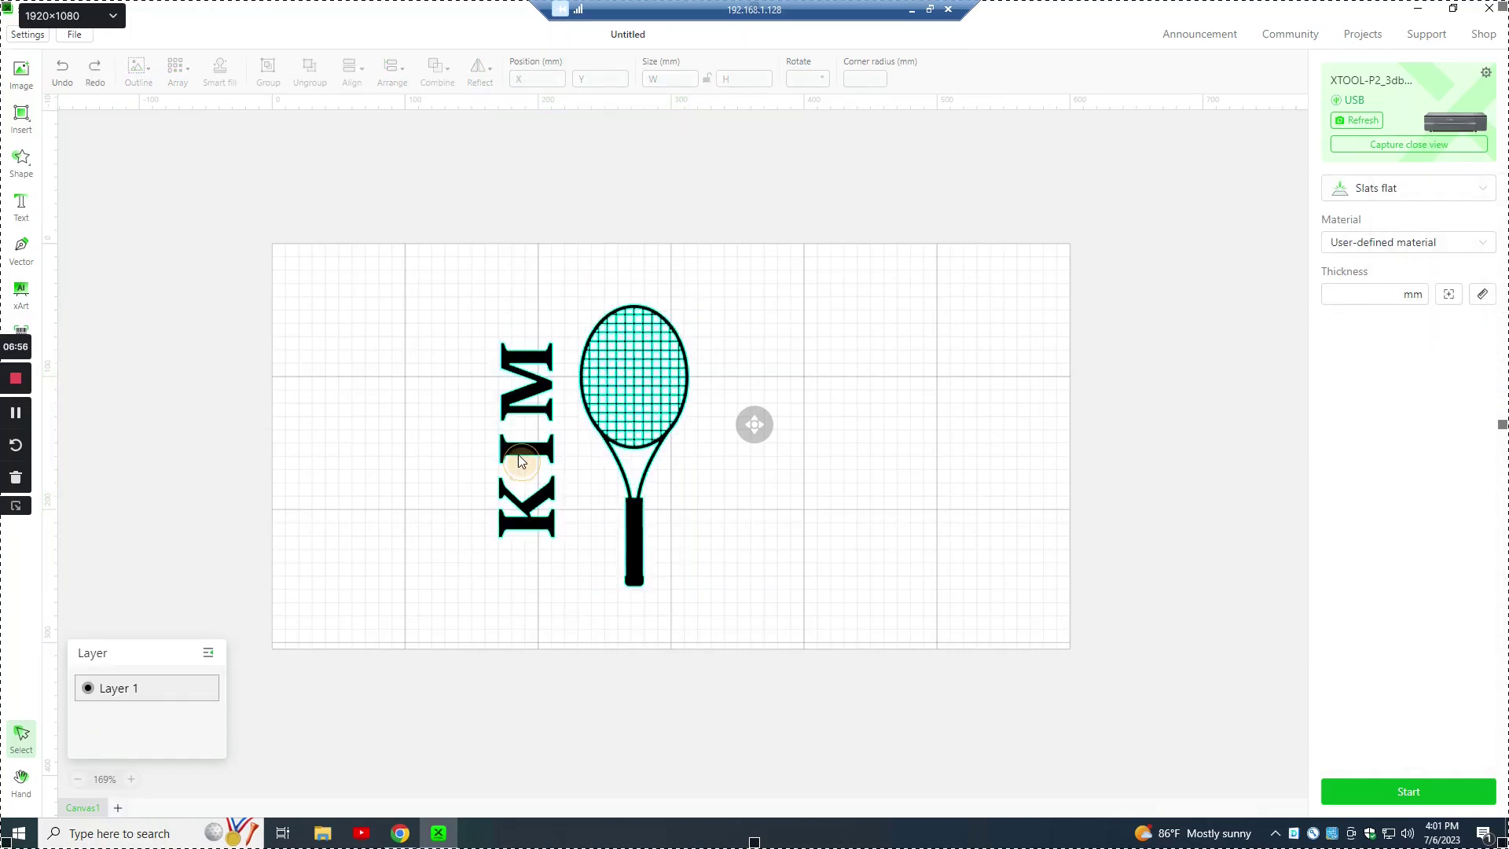
click(528, 454)
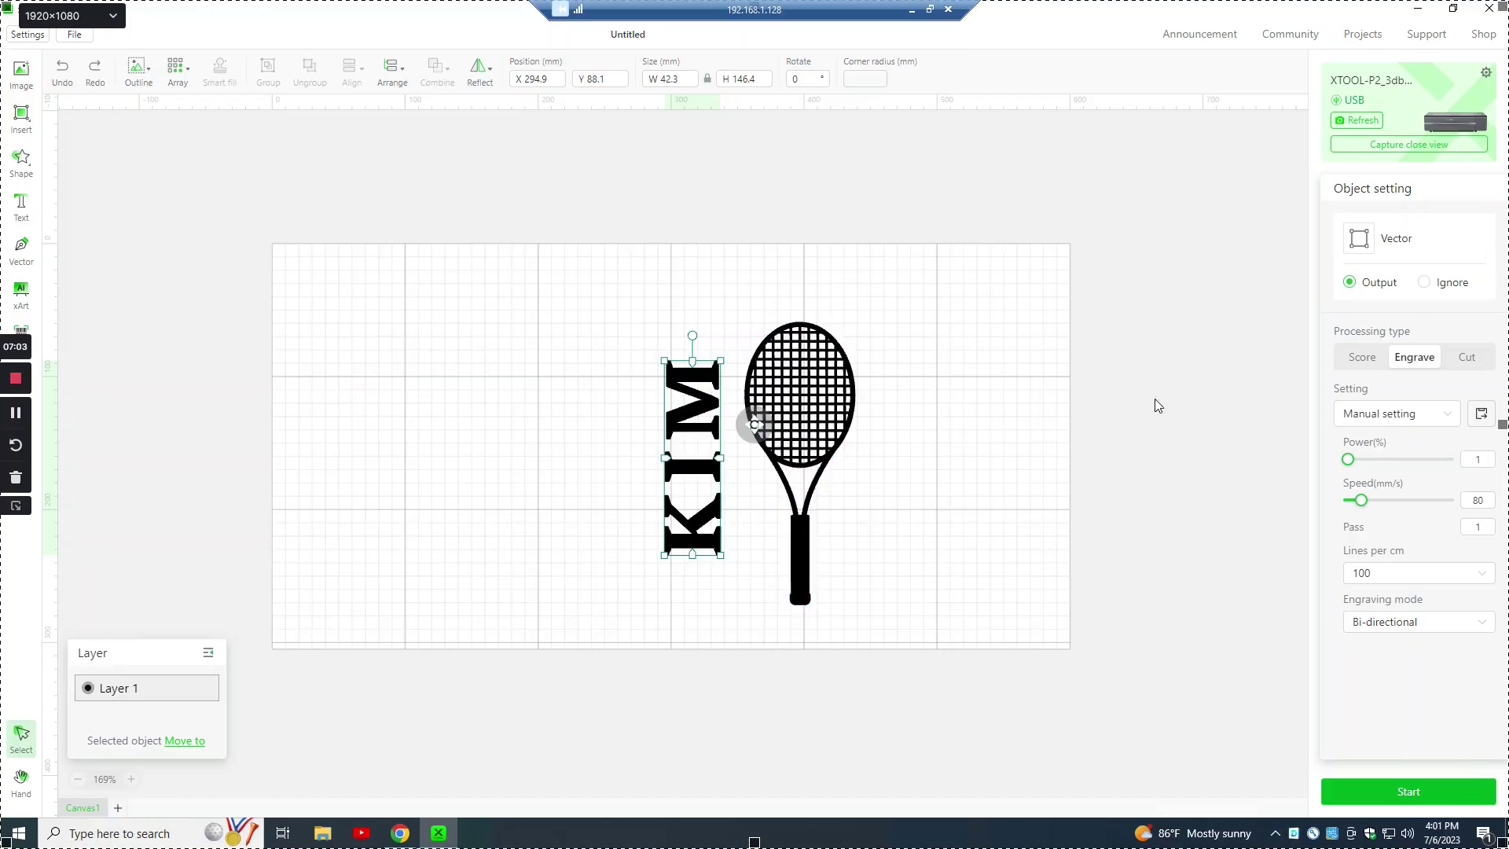
- Put the KIM text on a new red layer
right_click(683, 417)
click(677, 419)
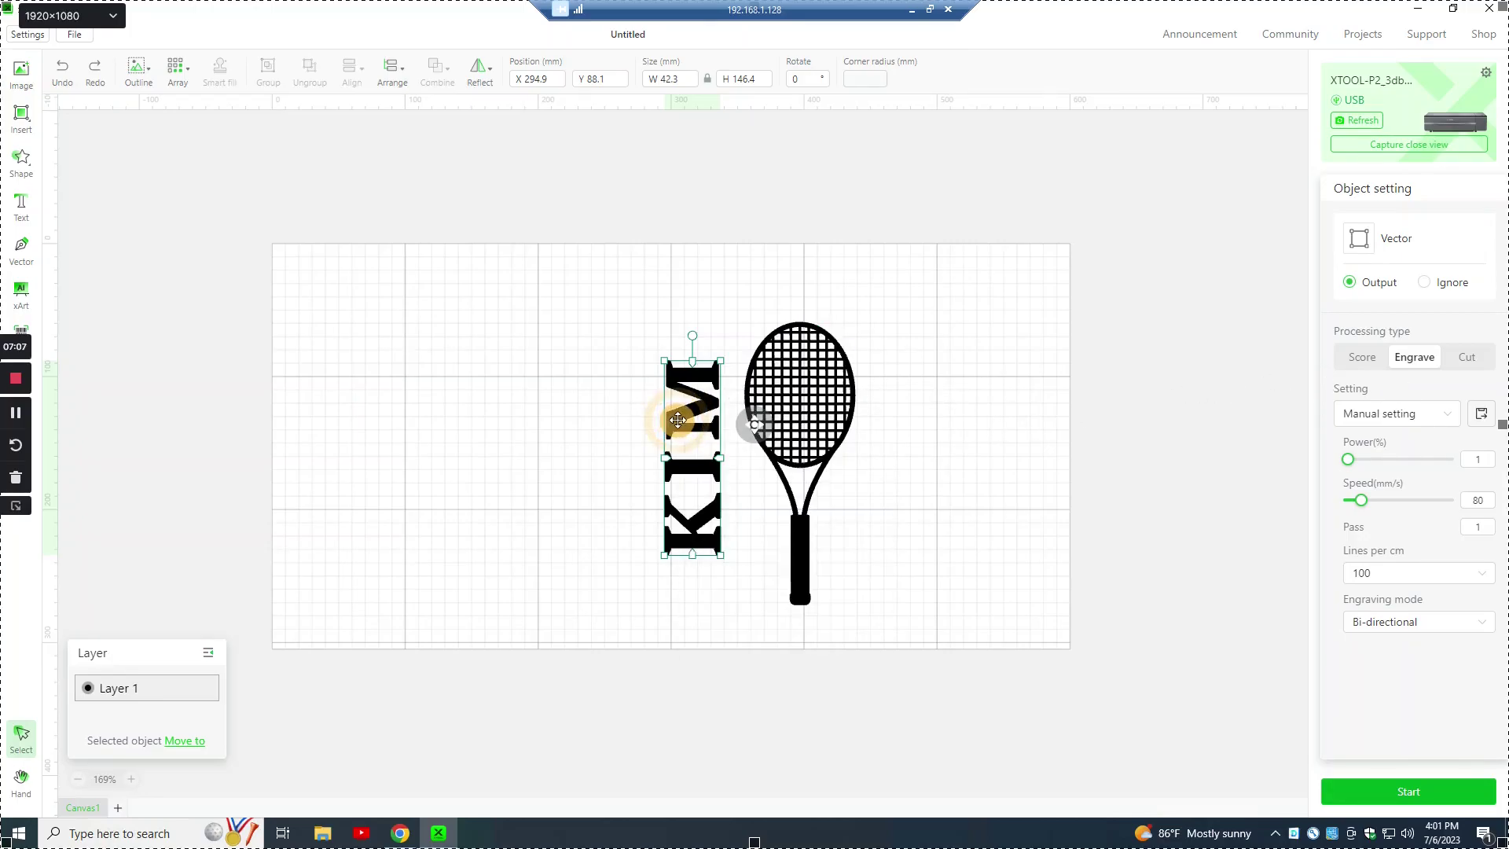
click(184, 741)
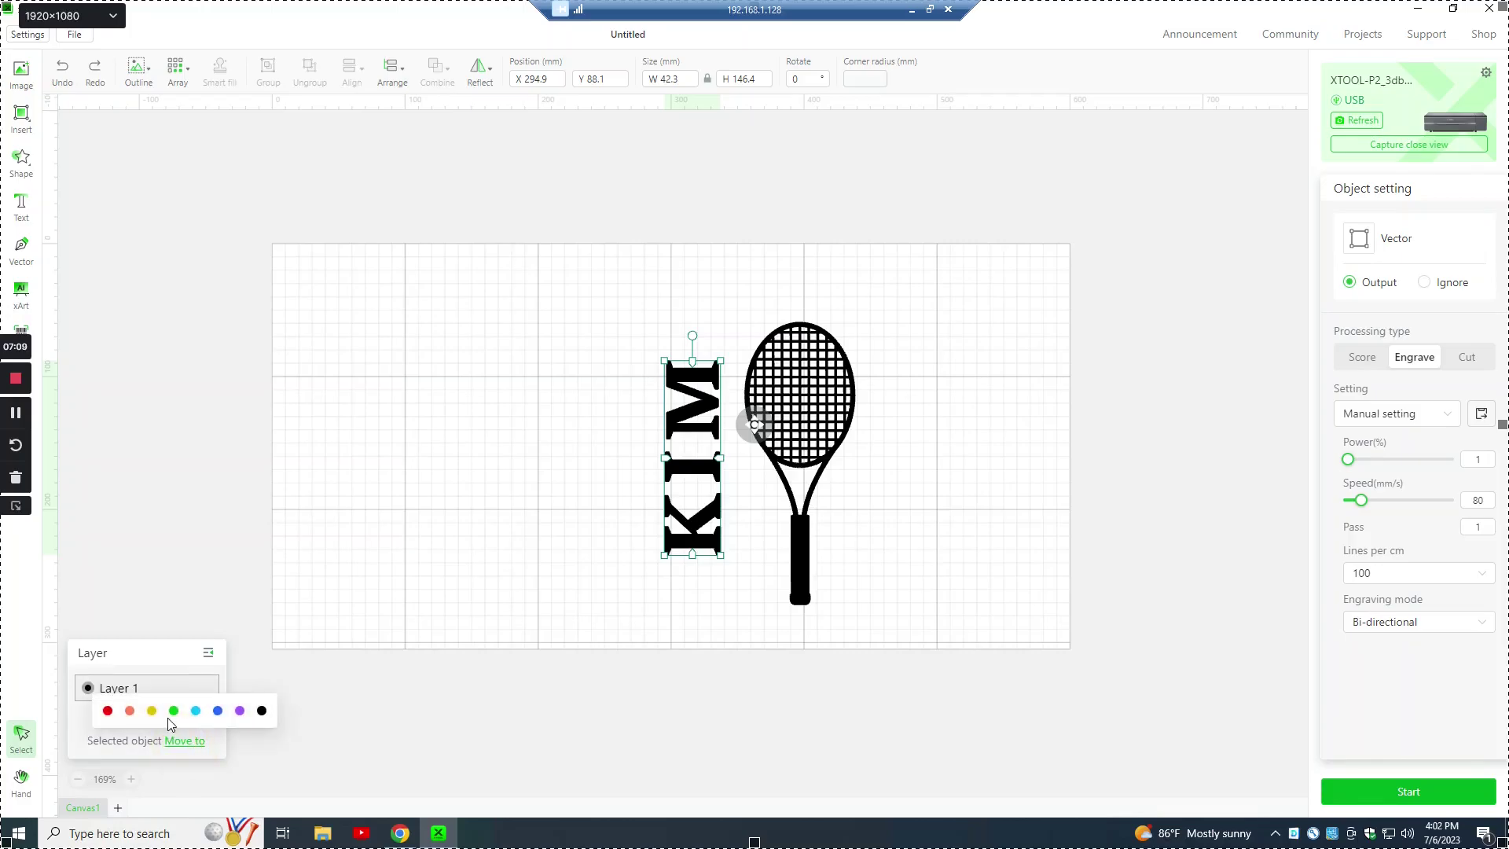
click(108, 710)
- Set KIM to Score instead of Engrave as a trial
click(516, 603)
click(708, 501)
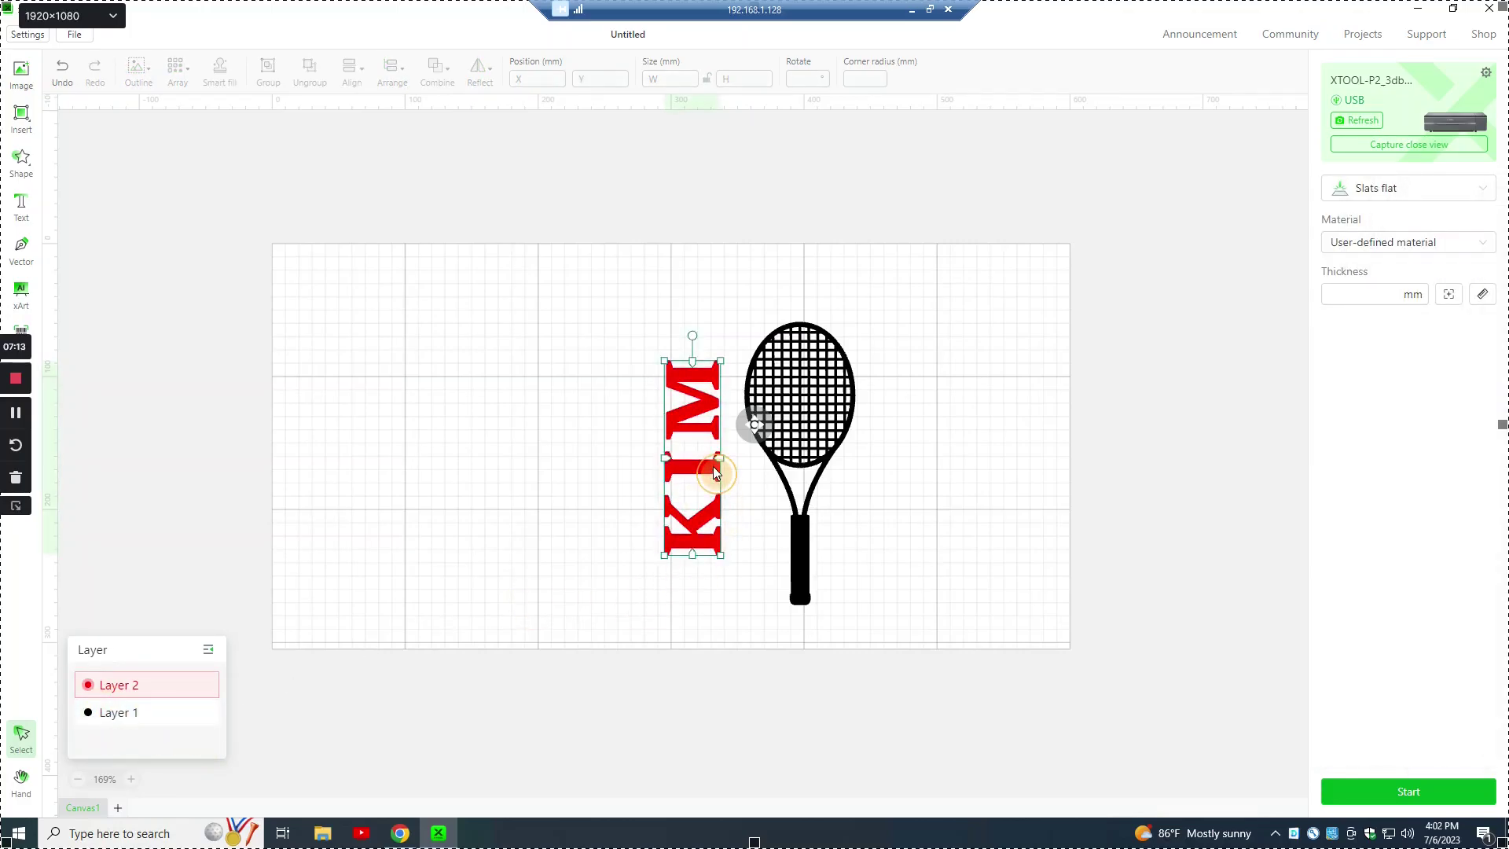
click(1362, 358)
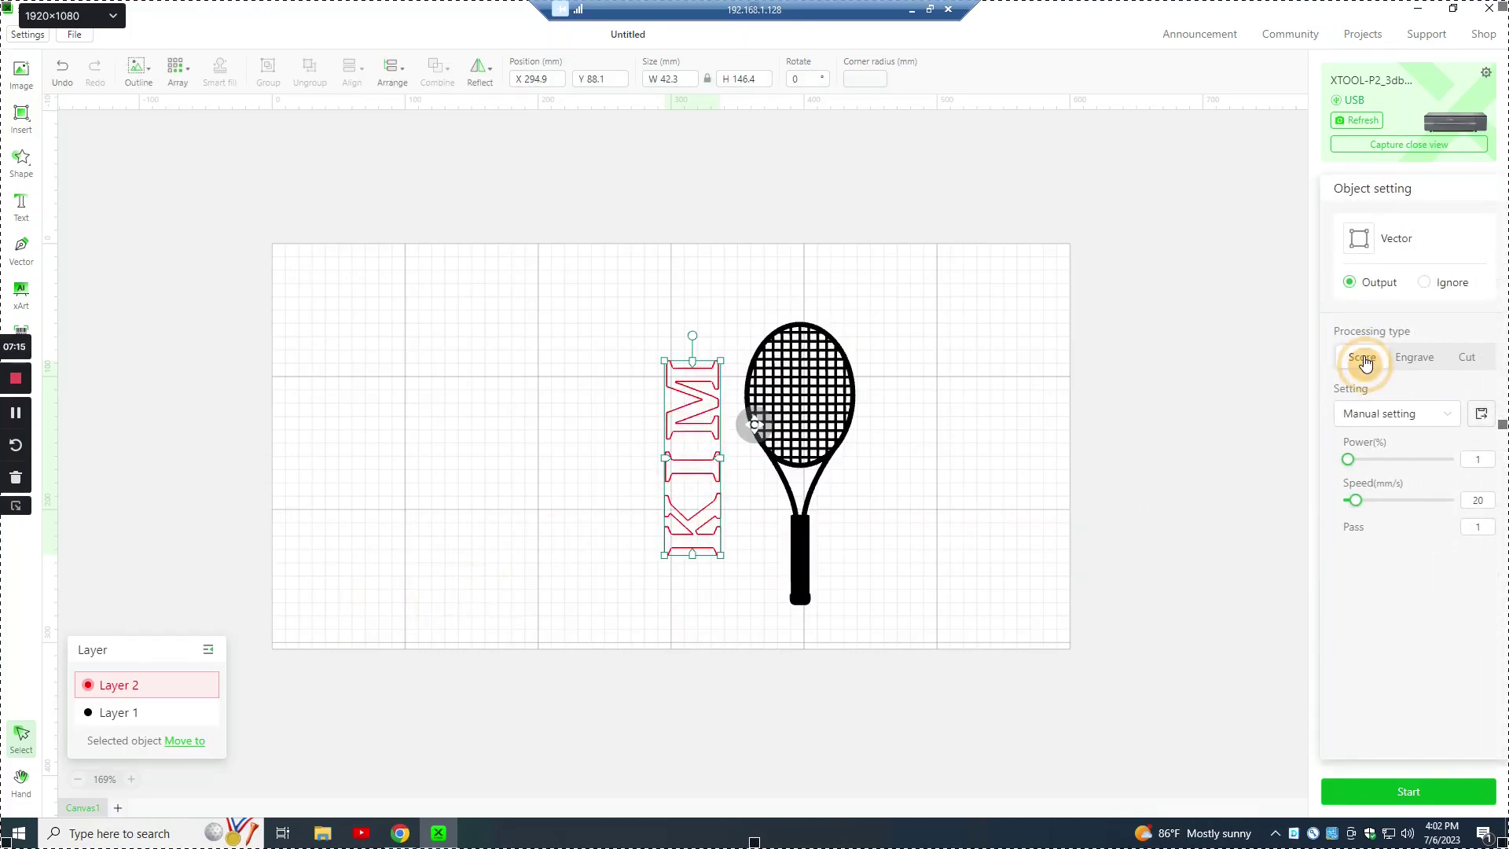
click(852, 458)
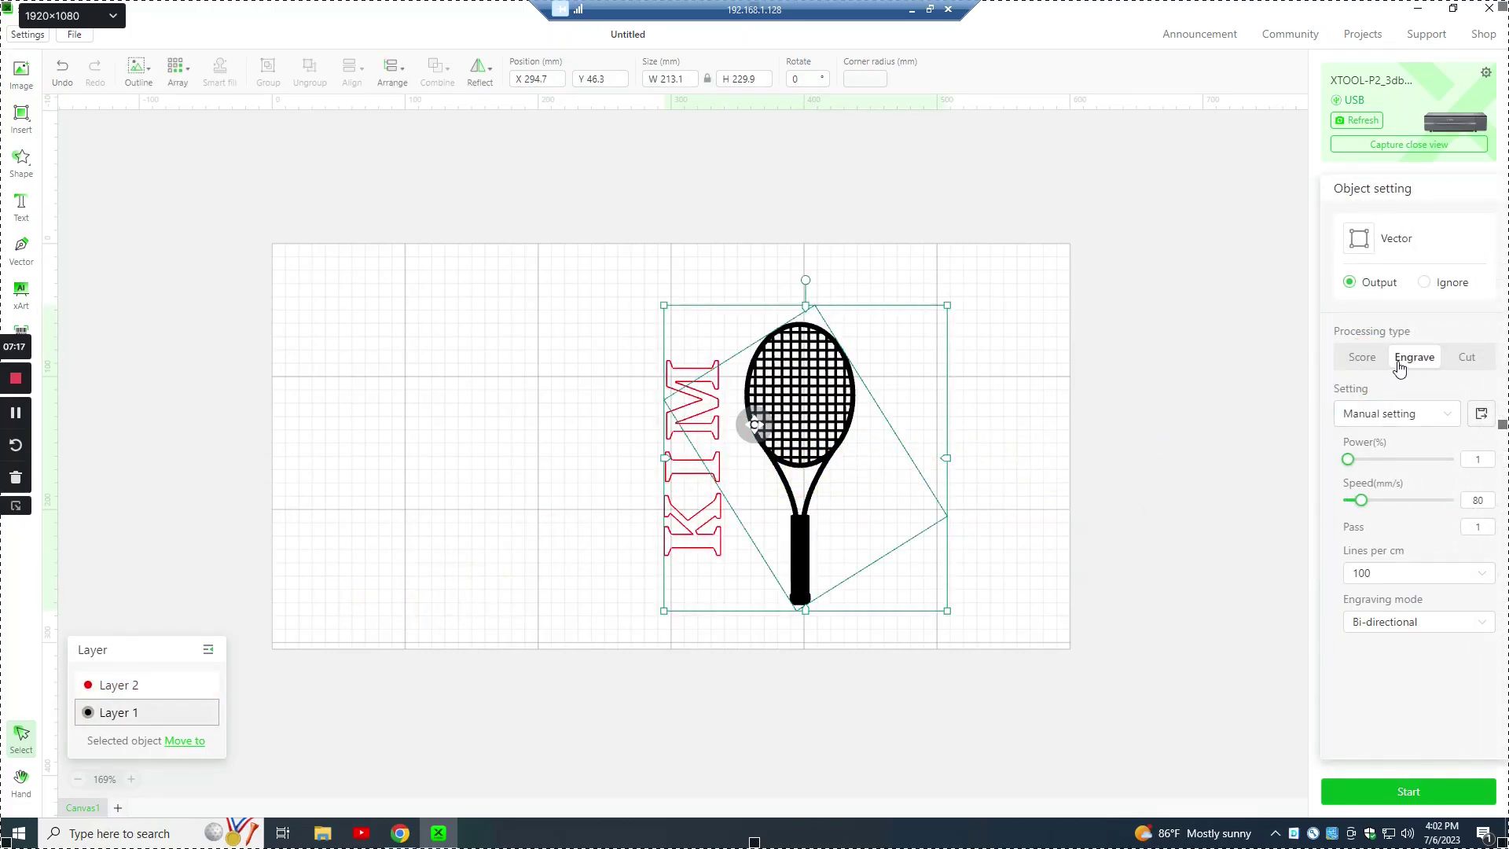
click(869, 477)
click(1015, 475)
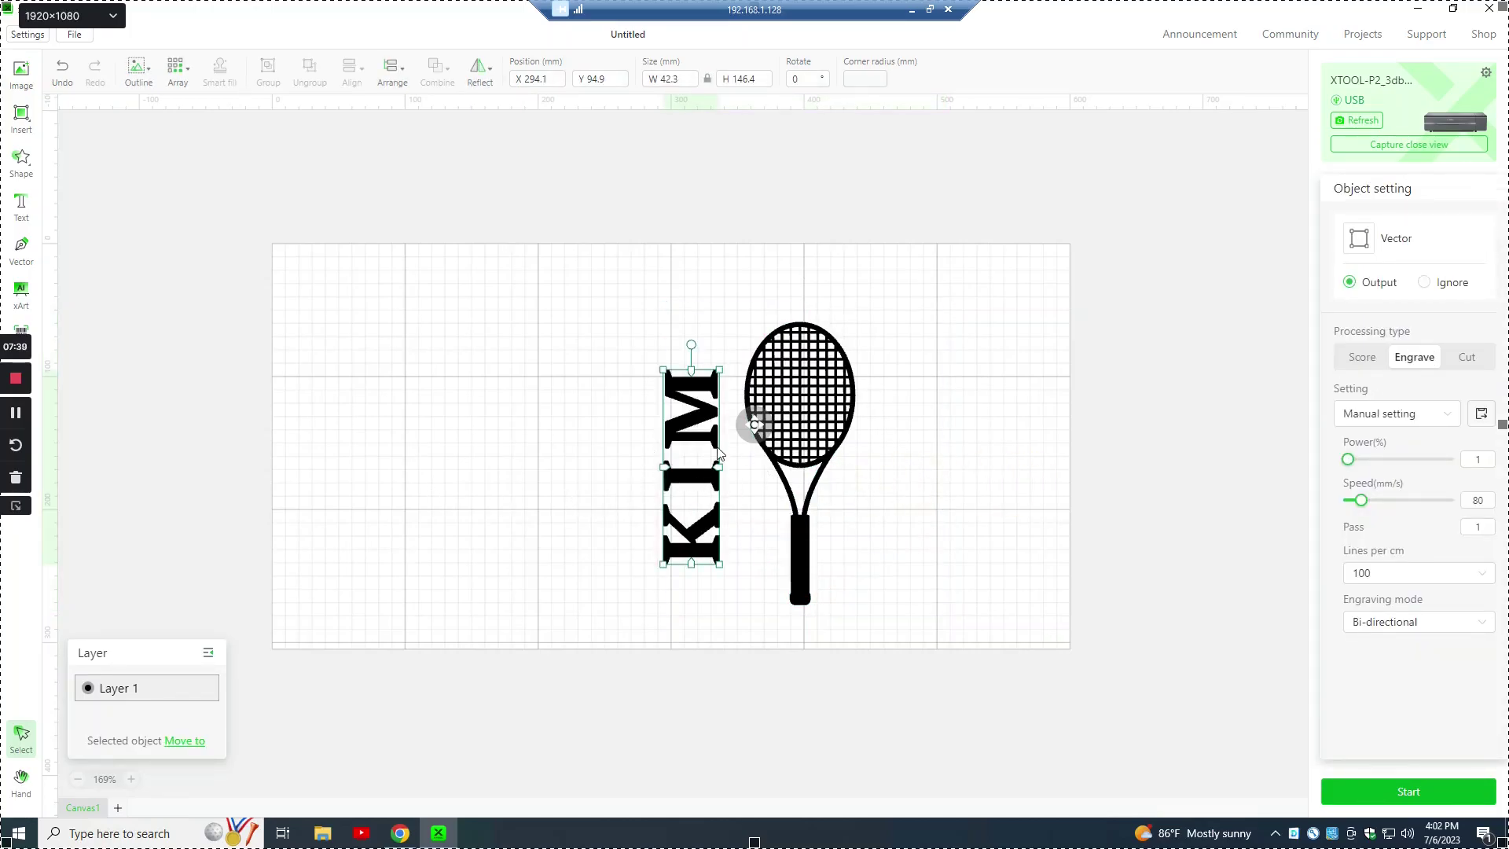
- Unite KIM and the racket into a single shape with Combine > Unite
drag(593, 301, 946, 644)
click(438, 71)
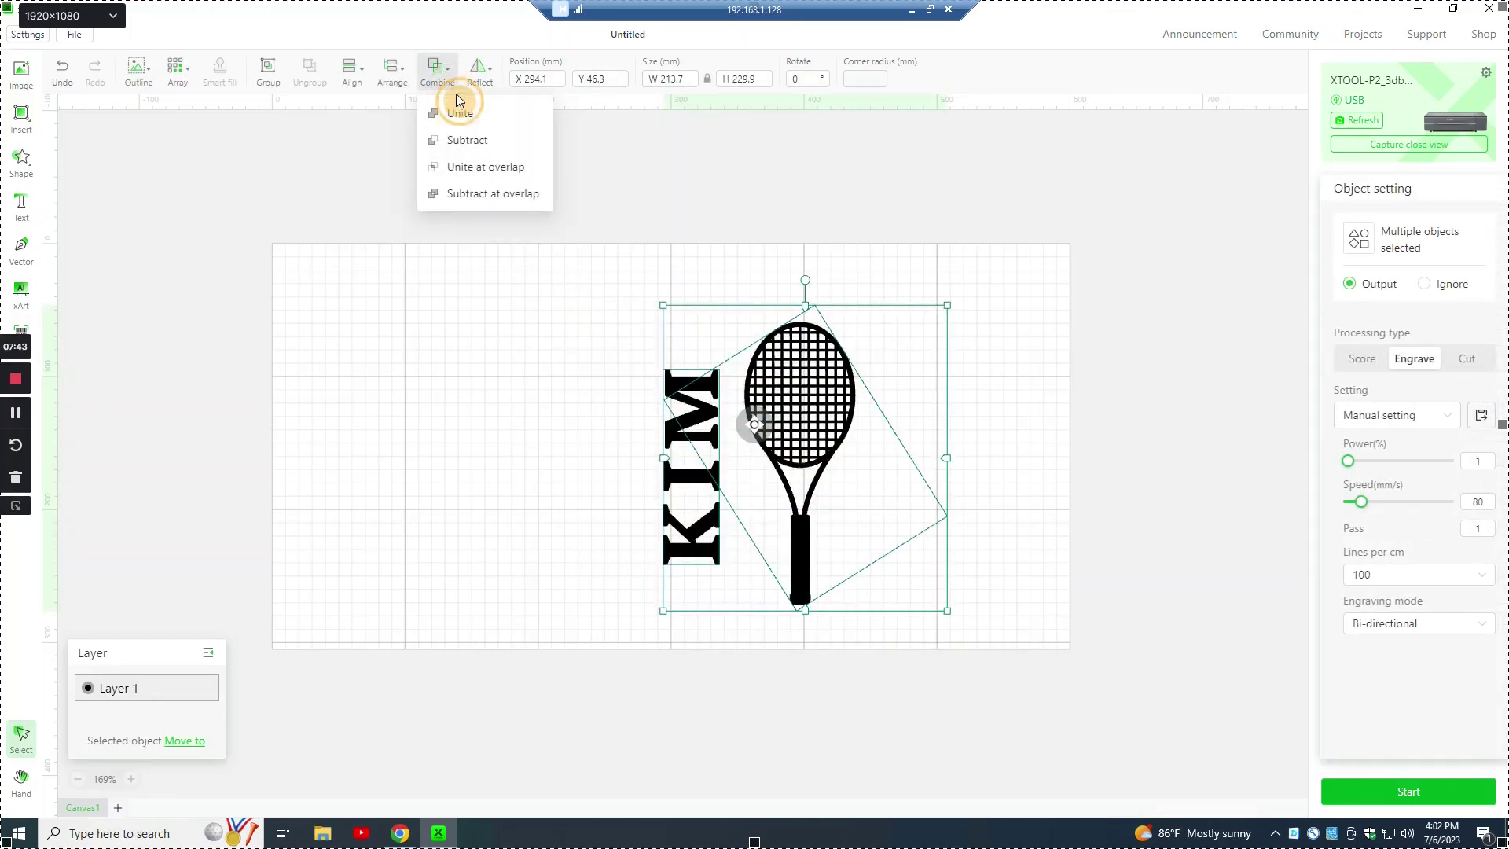
click(466, 126)
click(579, 398)
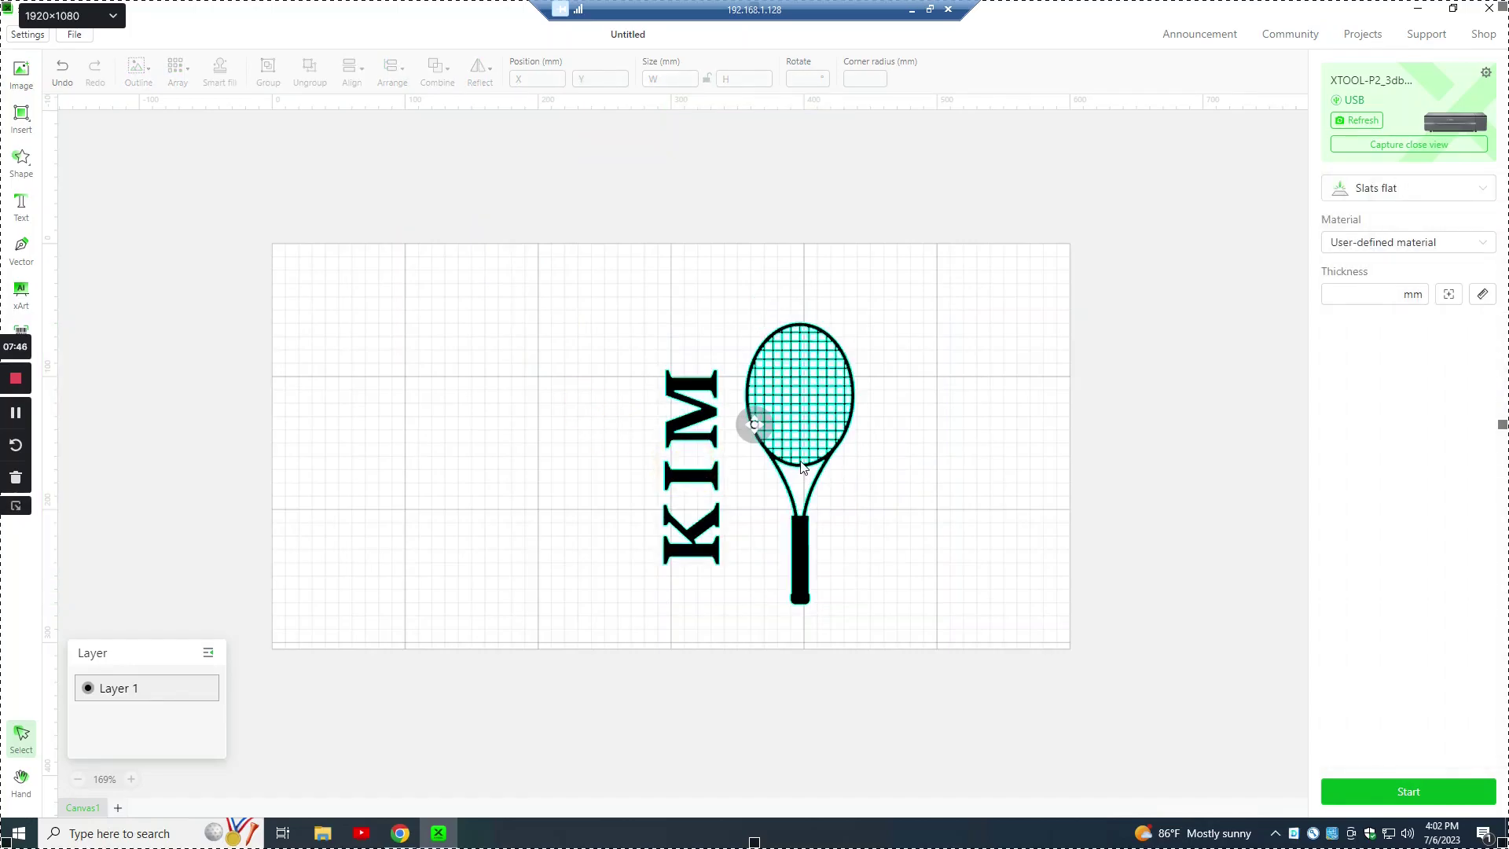
- Move the united 144.1 × 212.2 mm graphic up and left to X 187.1
click(773, 459)
drag(795, 457, 654, 413)
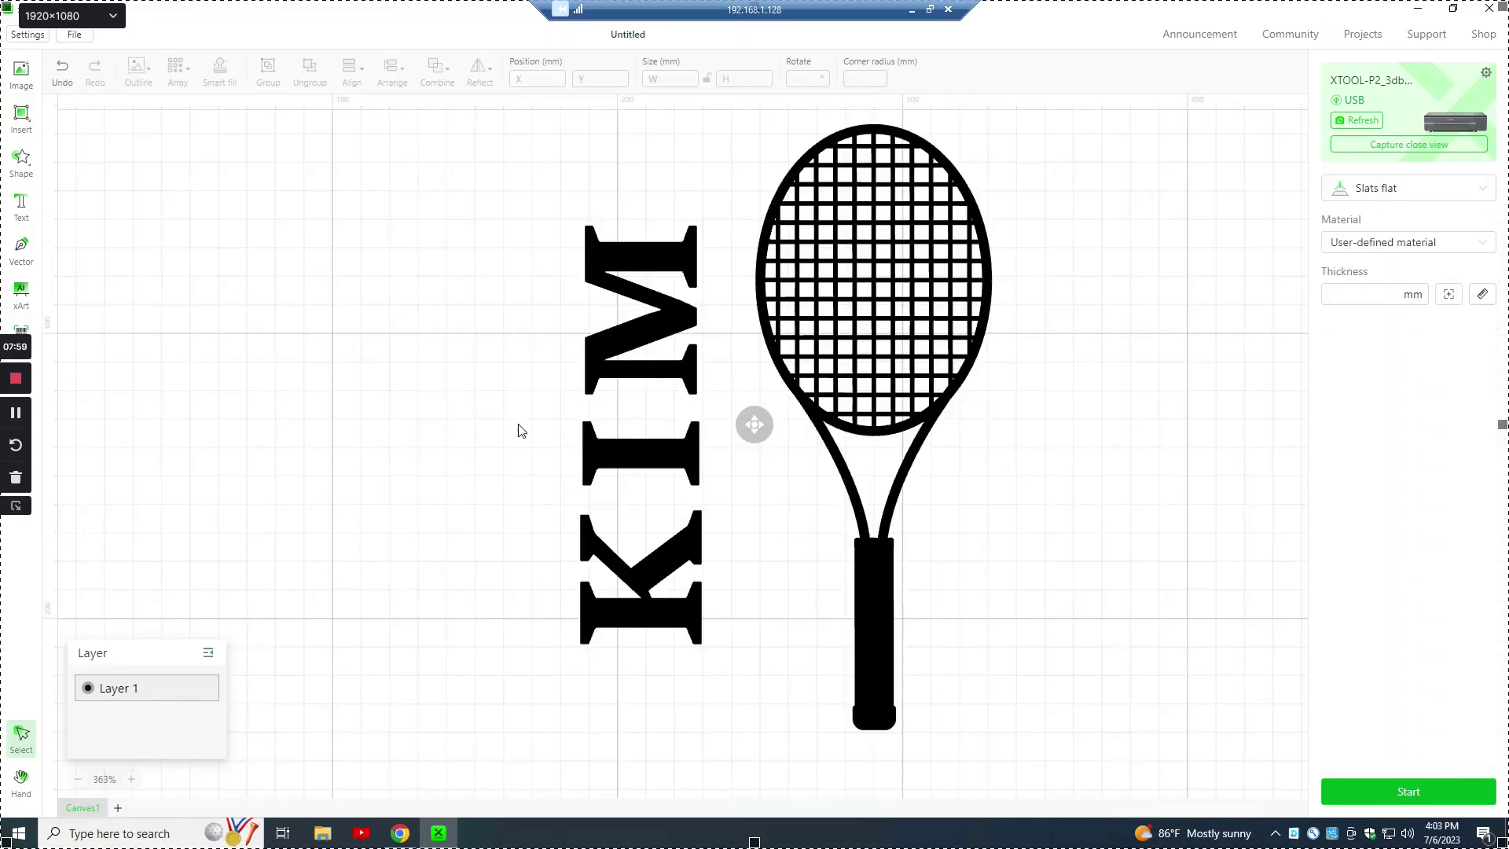
click(641, 355)
scroll(641, 356, down, 1)
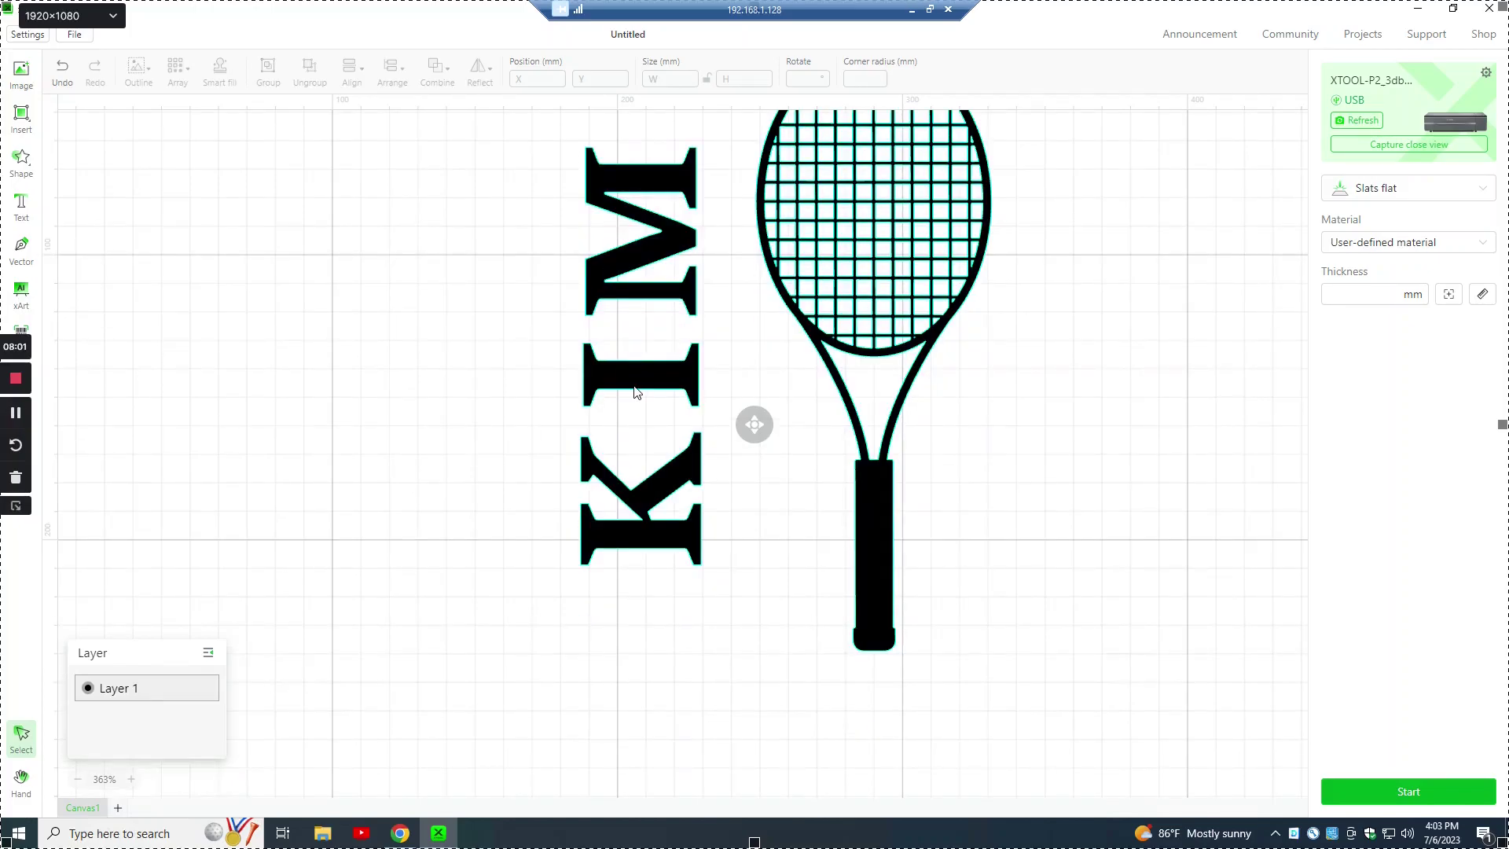
scroll(637, 390, up, 2)
scroll(595, 404, down, 2)
drag(500, 238, 991, 789)
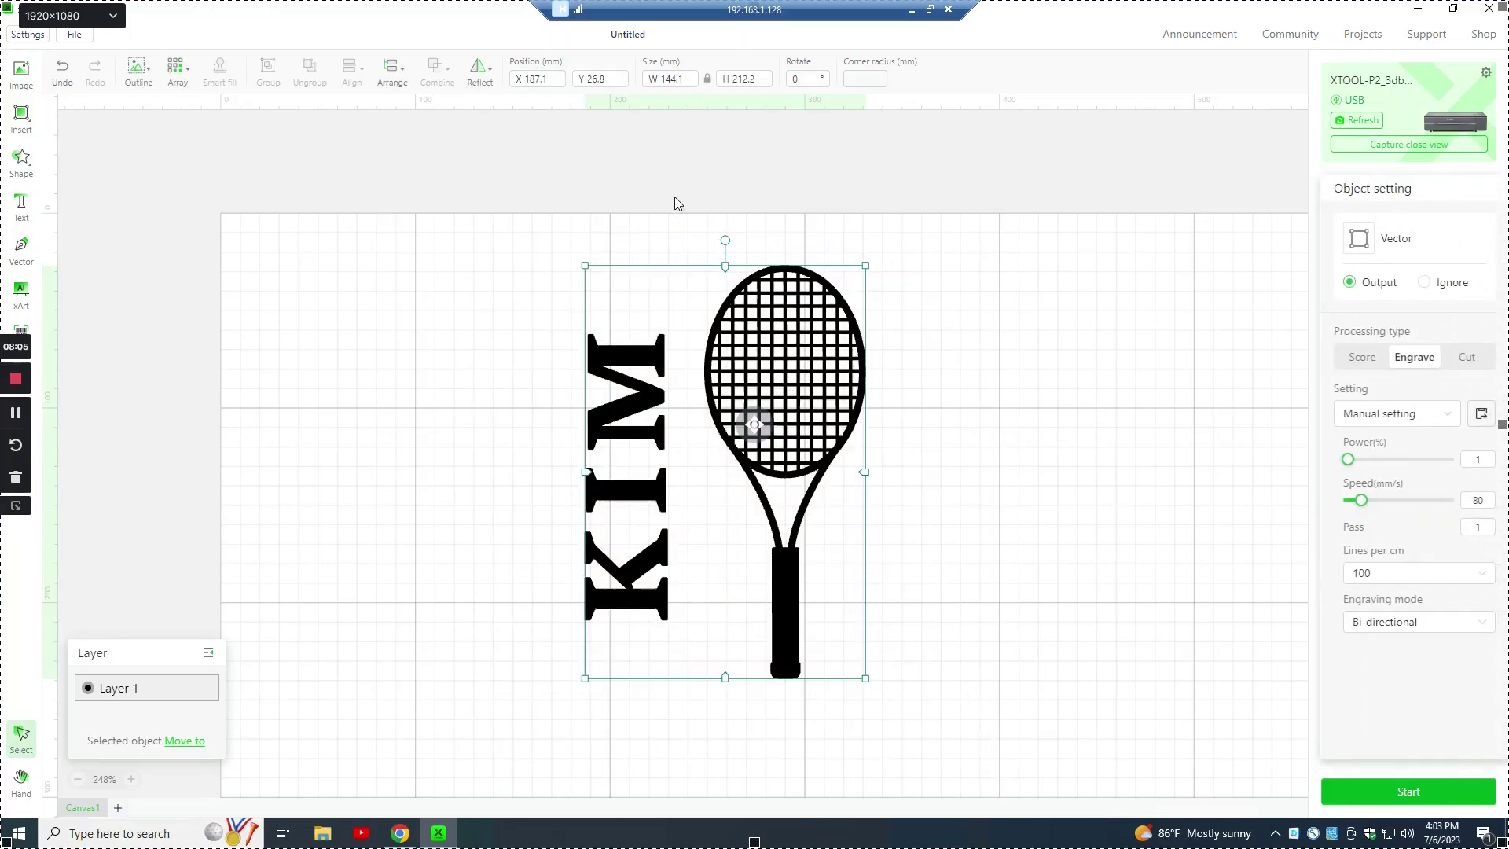
- Resize the united graphic to 95 mm high, giving 84.5 × 95 mm with aspect locked
click(753, 78)
text(95)
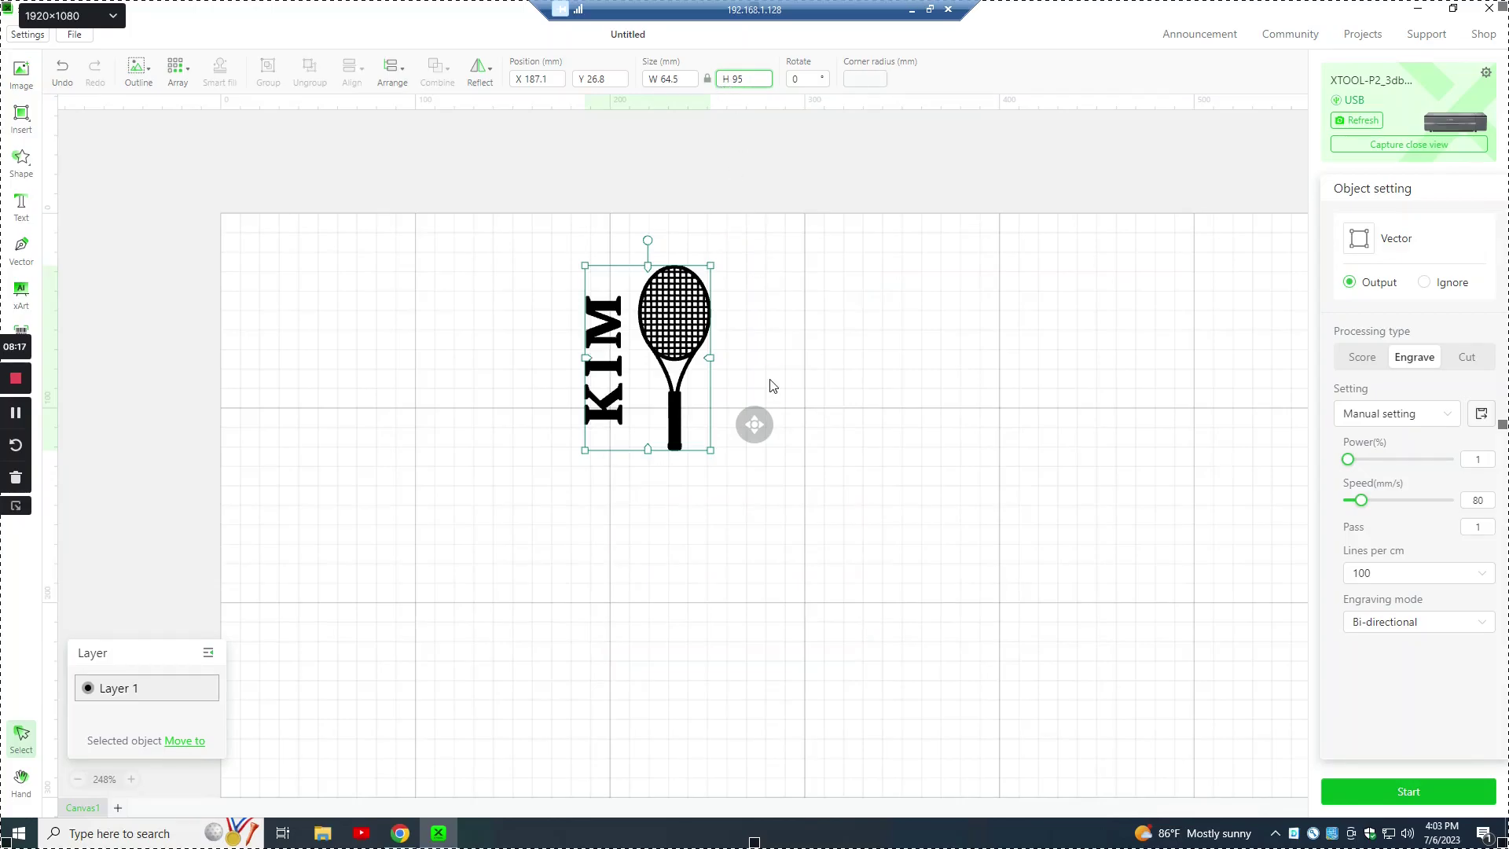
click(749, 355)
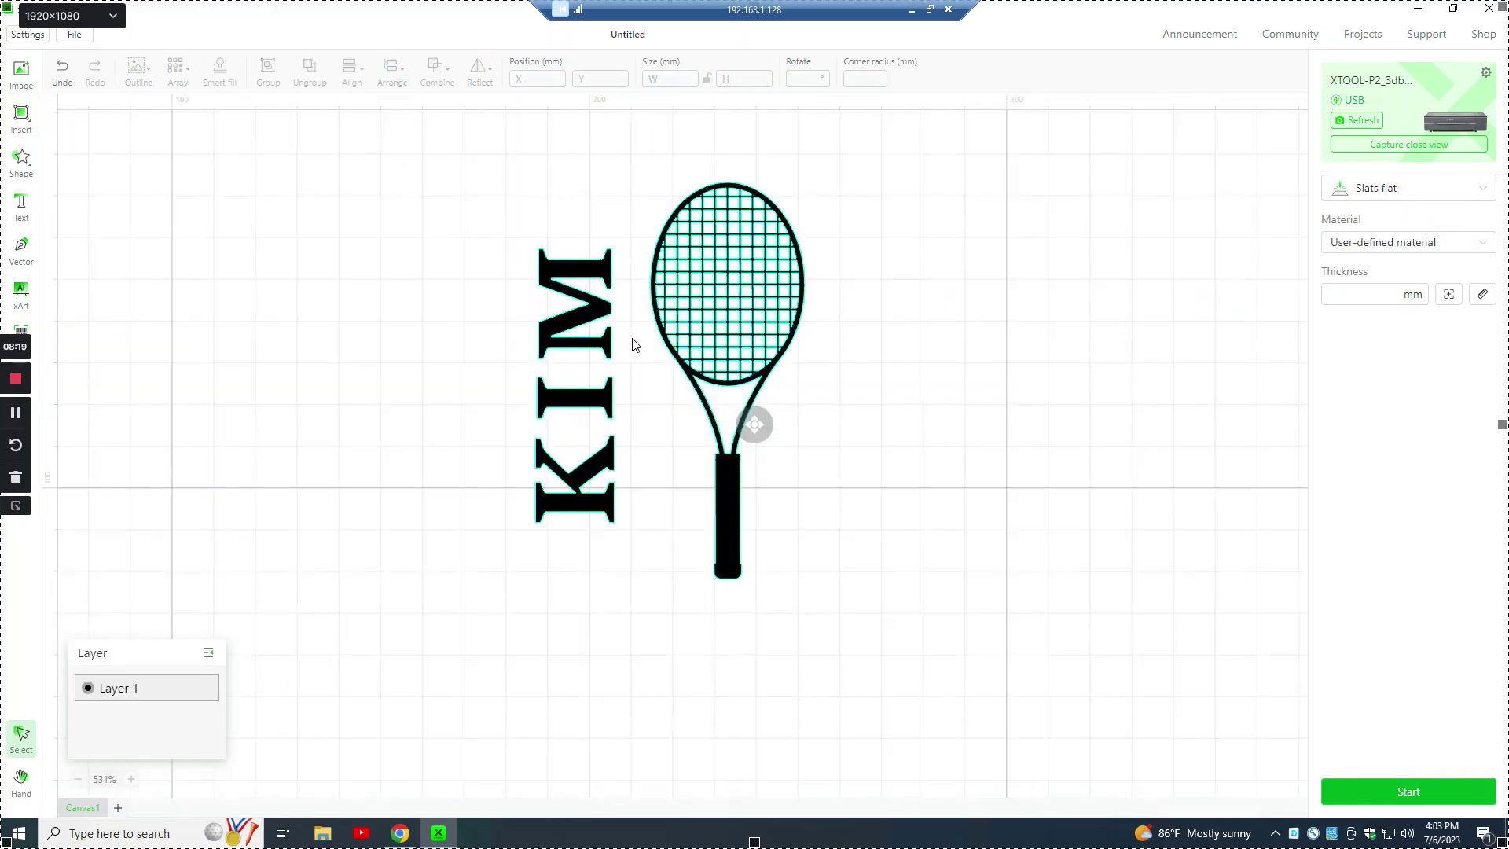
scroll(632, 346, up, 5)
- Refresh the camera image of the tumbler and move the graphic to X 384.5, Y 153.7
click(1124, 415)
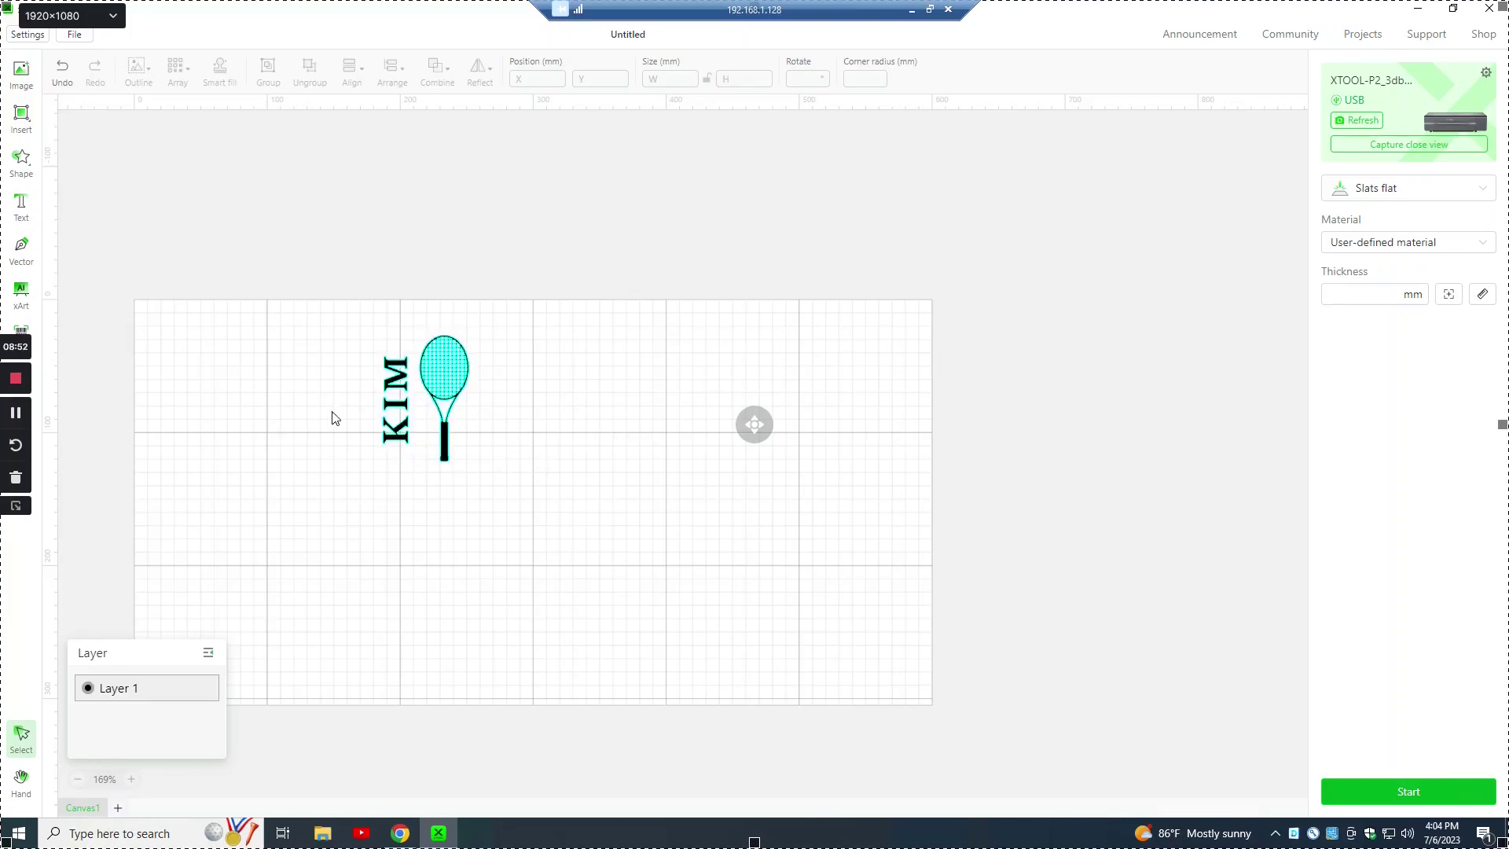
click(1362, 122)
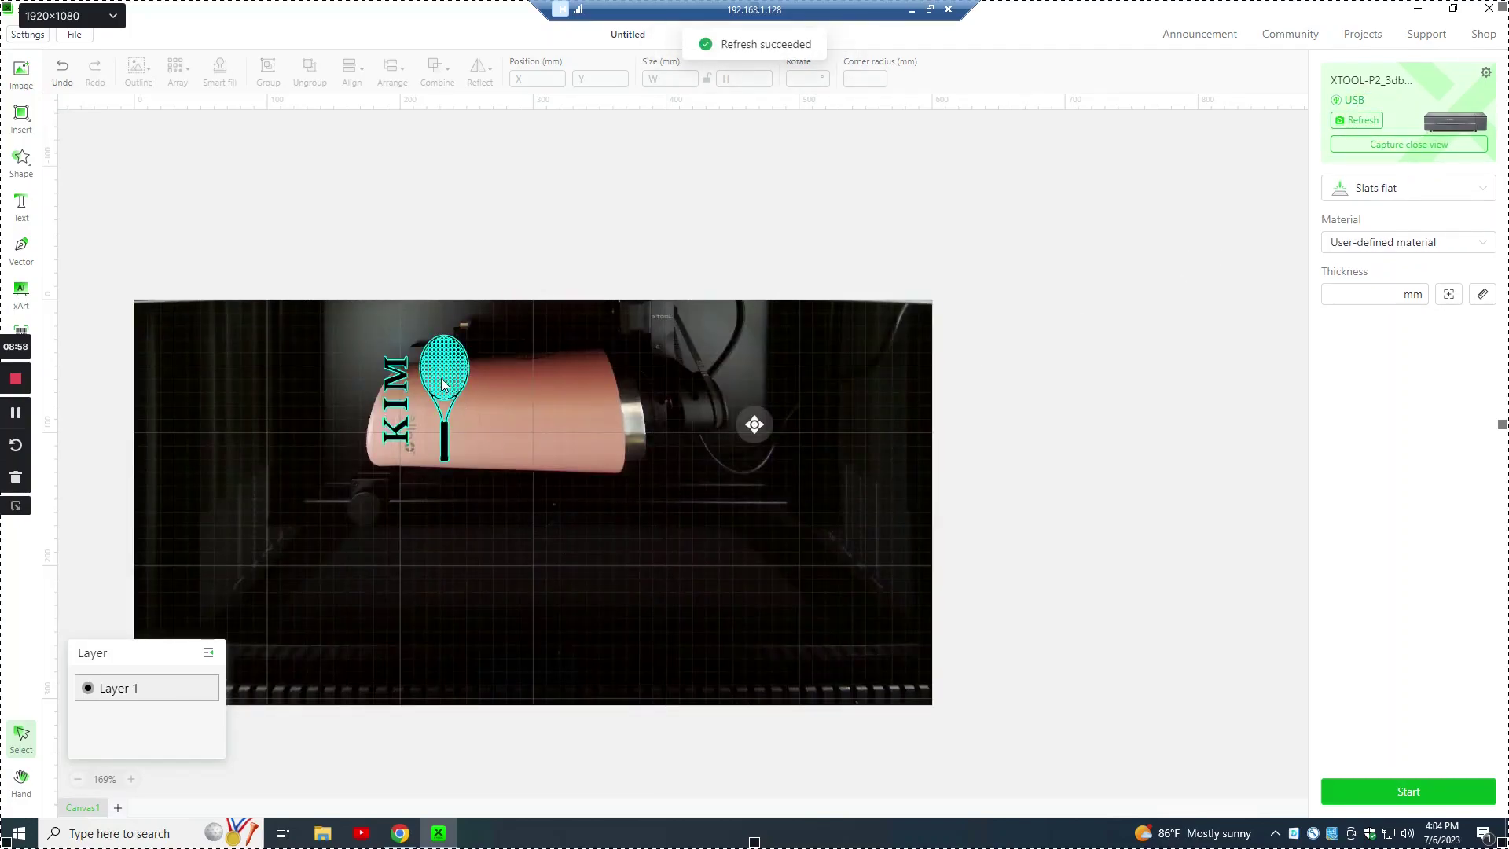
drag(444, 385, 679, 522)
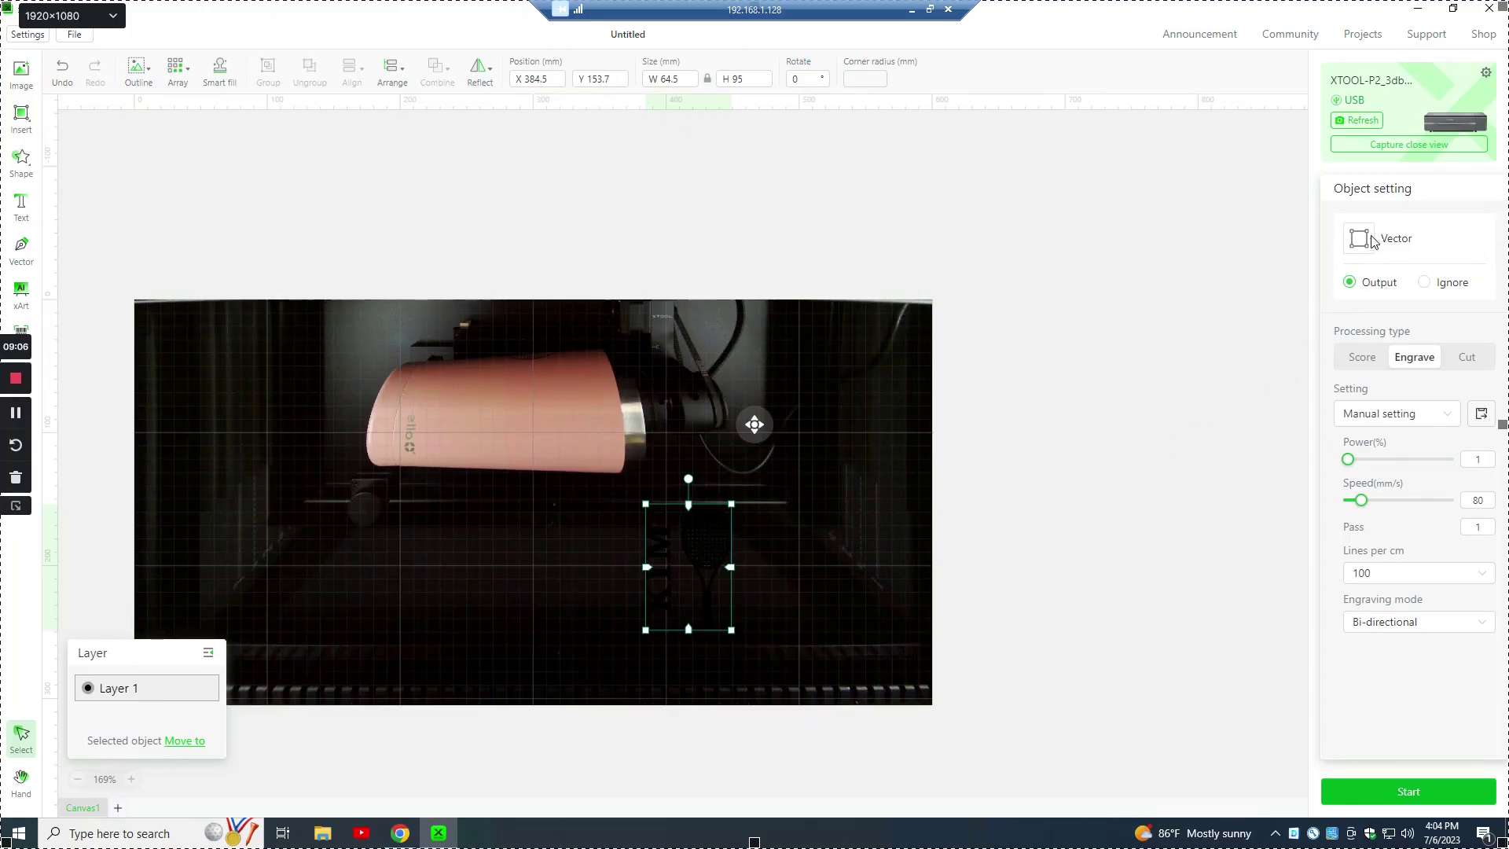
key(Escape)
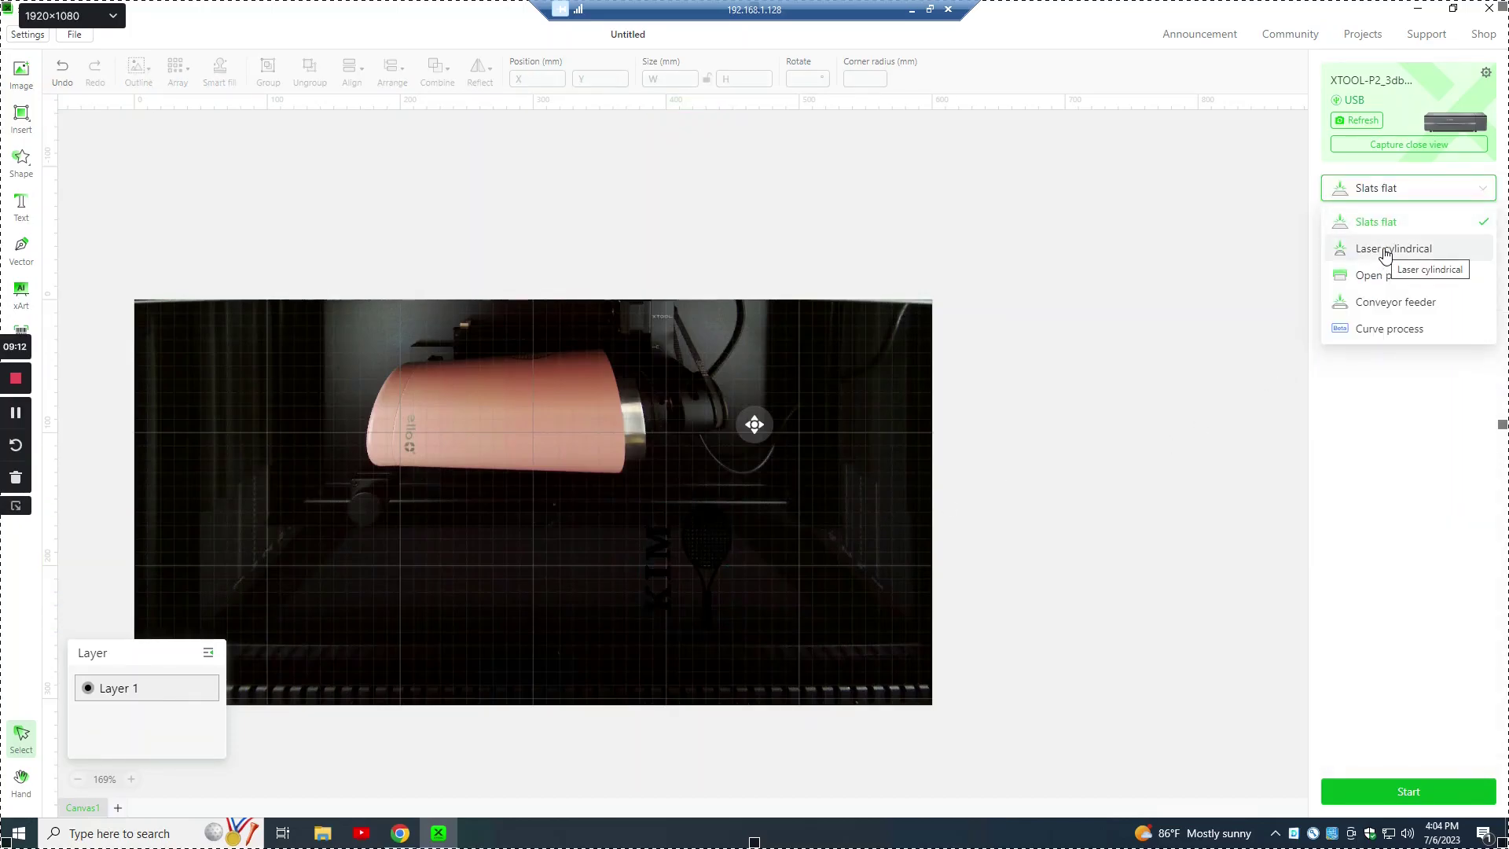
- Switch to Laser cylindrical mode and drag the graphic next to the tumbler image
click(1384, 250)
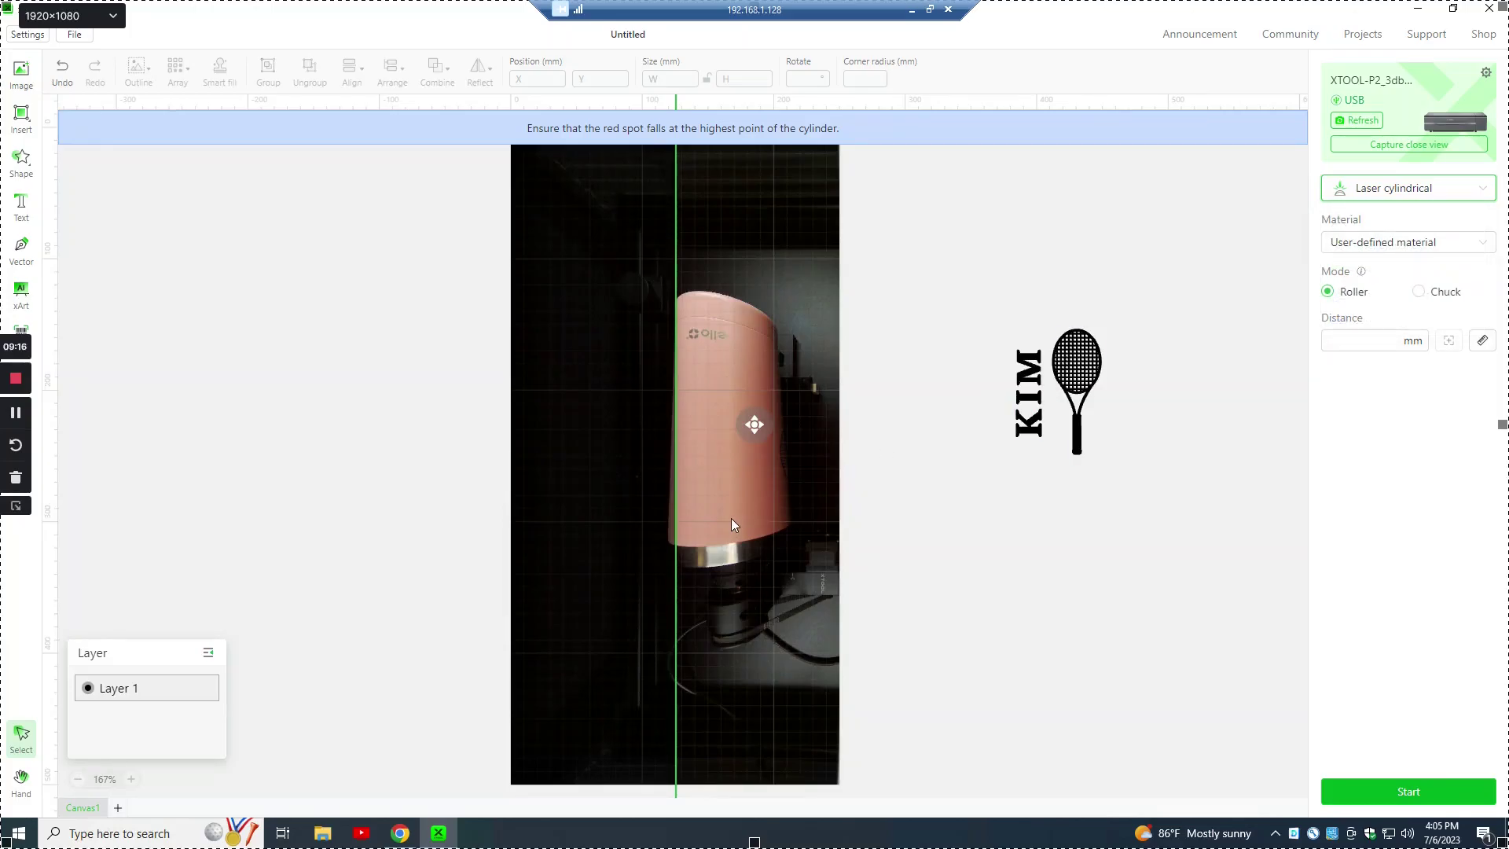
click(1045, 424)
drag(1045, 424, 832, 314)
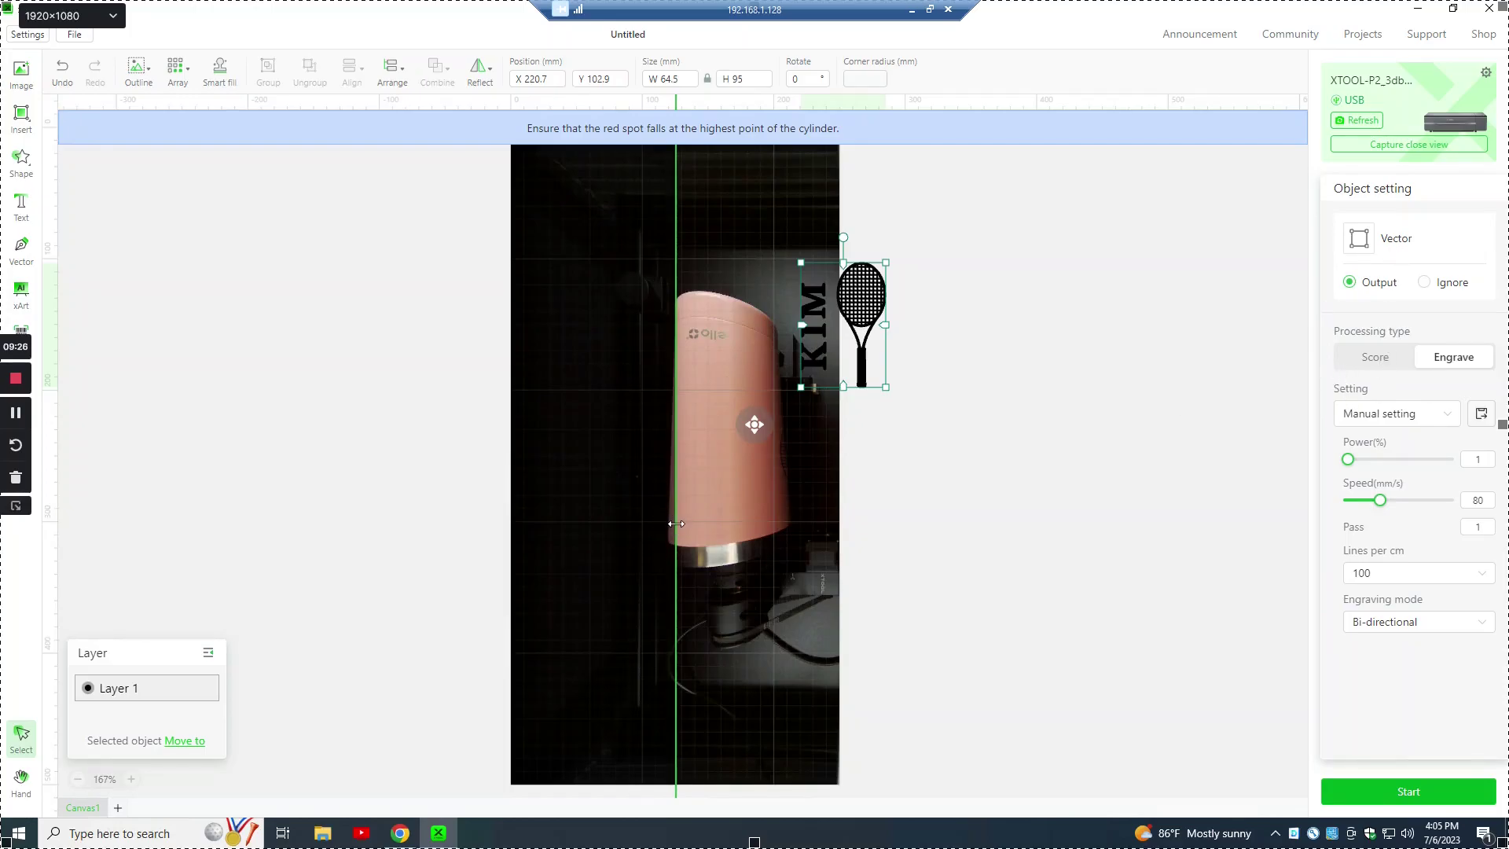
drag(674, 523, 708, 524)
- Place the KIM-racket graphic beside the tumbler at X 229.1, Y 167.4 mm and adjust the alignment line
drag(842, 331, 774, 424)
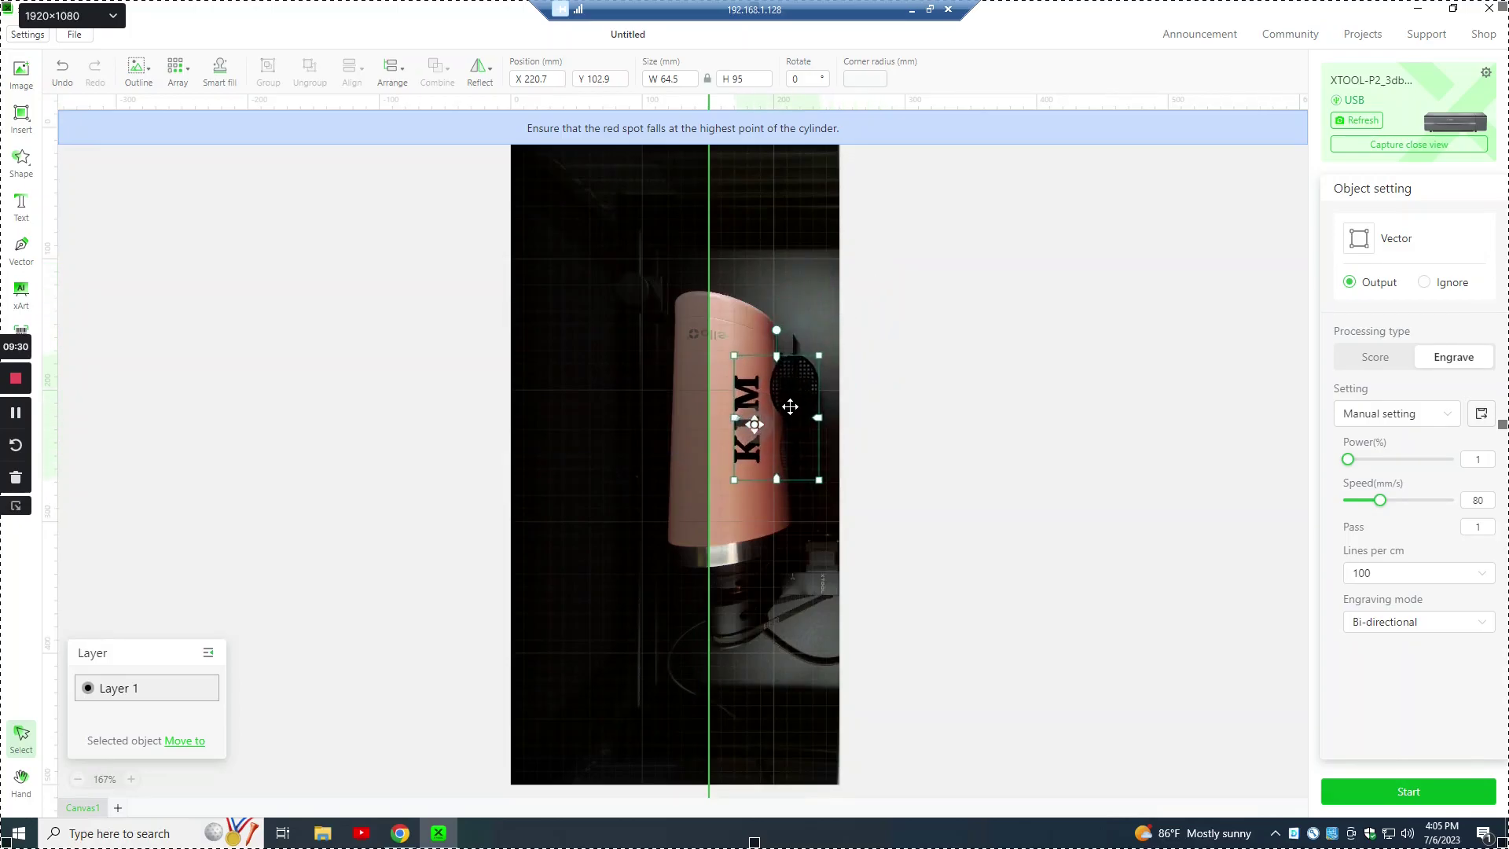
drag(771, 334, 788, 333)
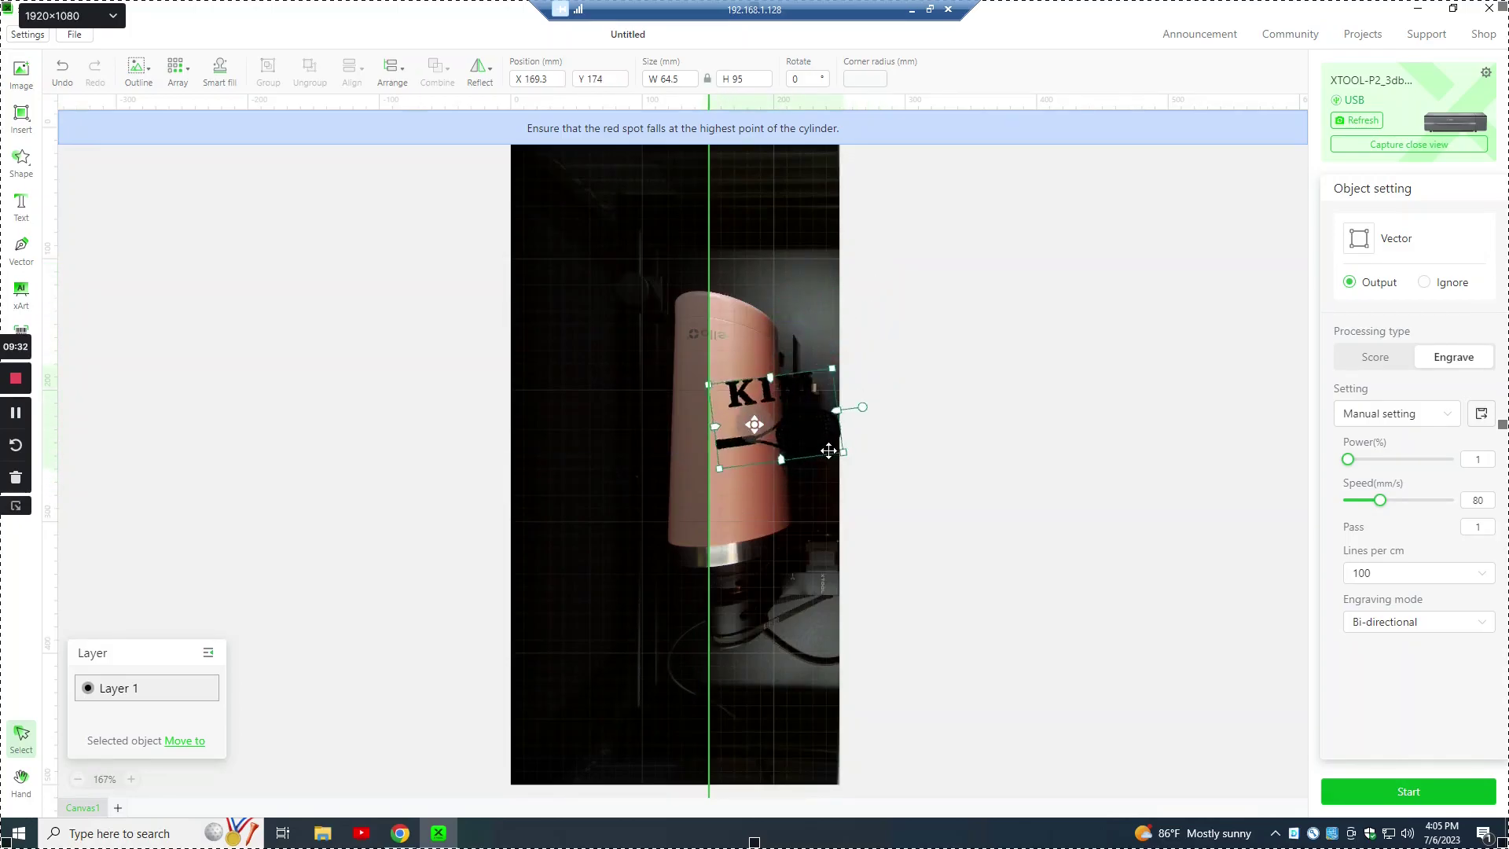
drag(828, 451, 775, 492)
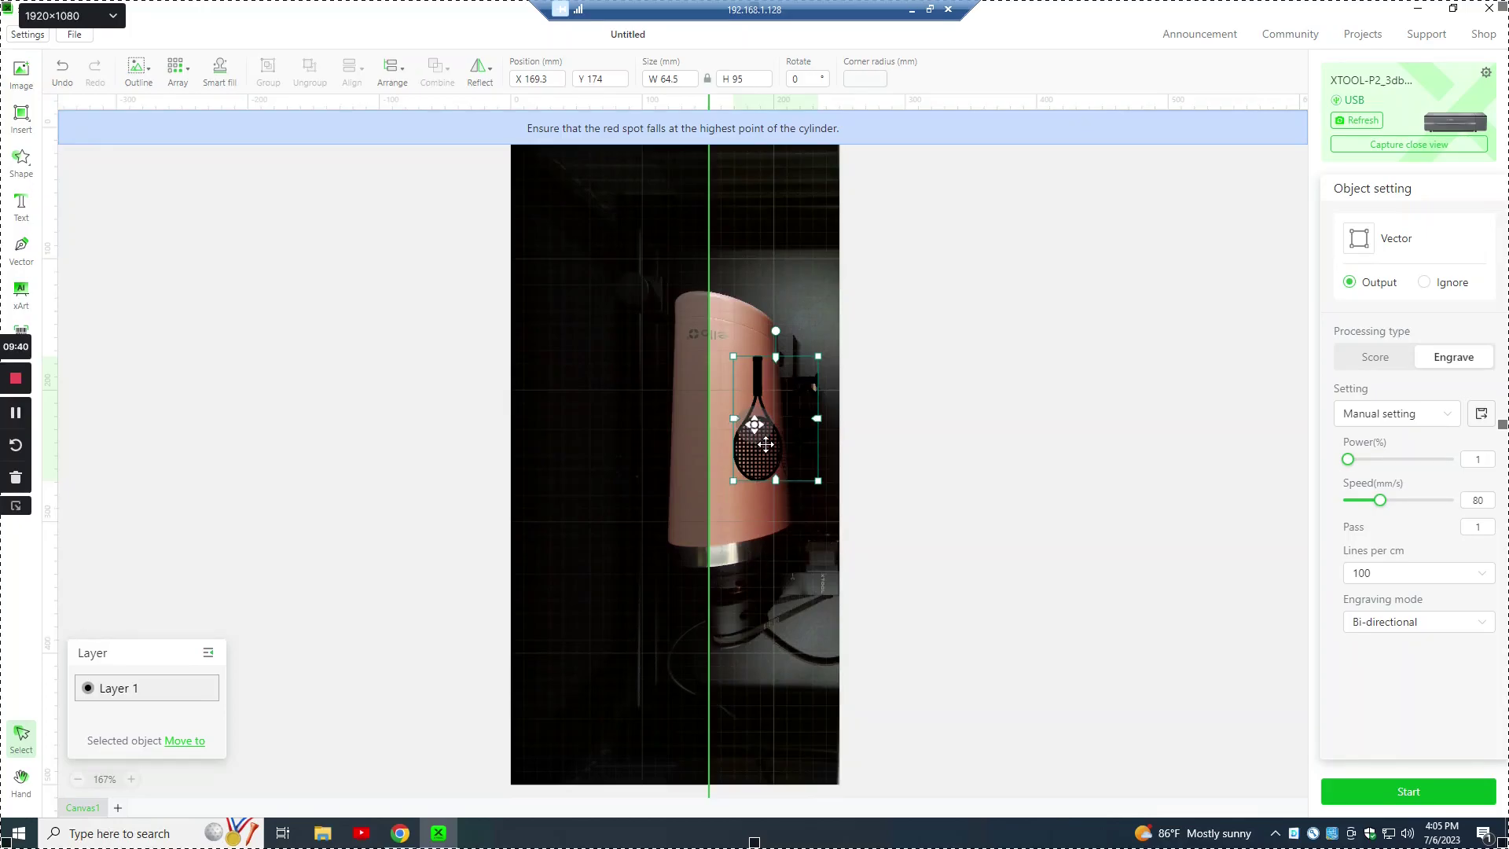
drag(765, 441, 752, 462)
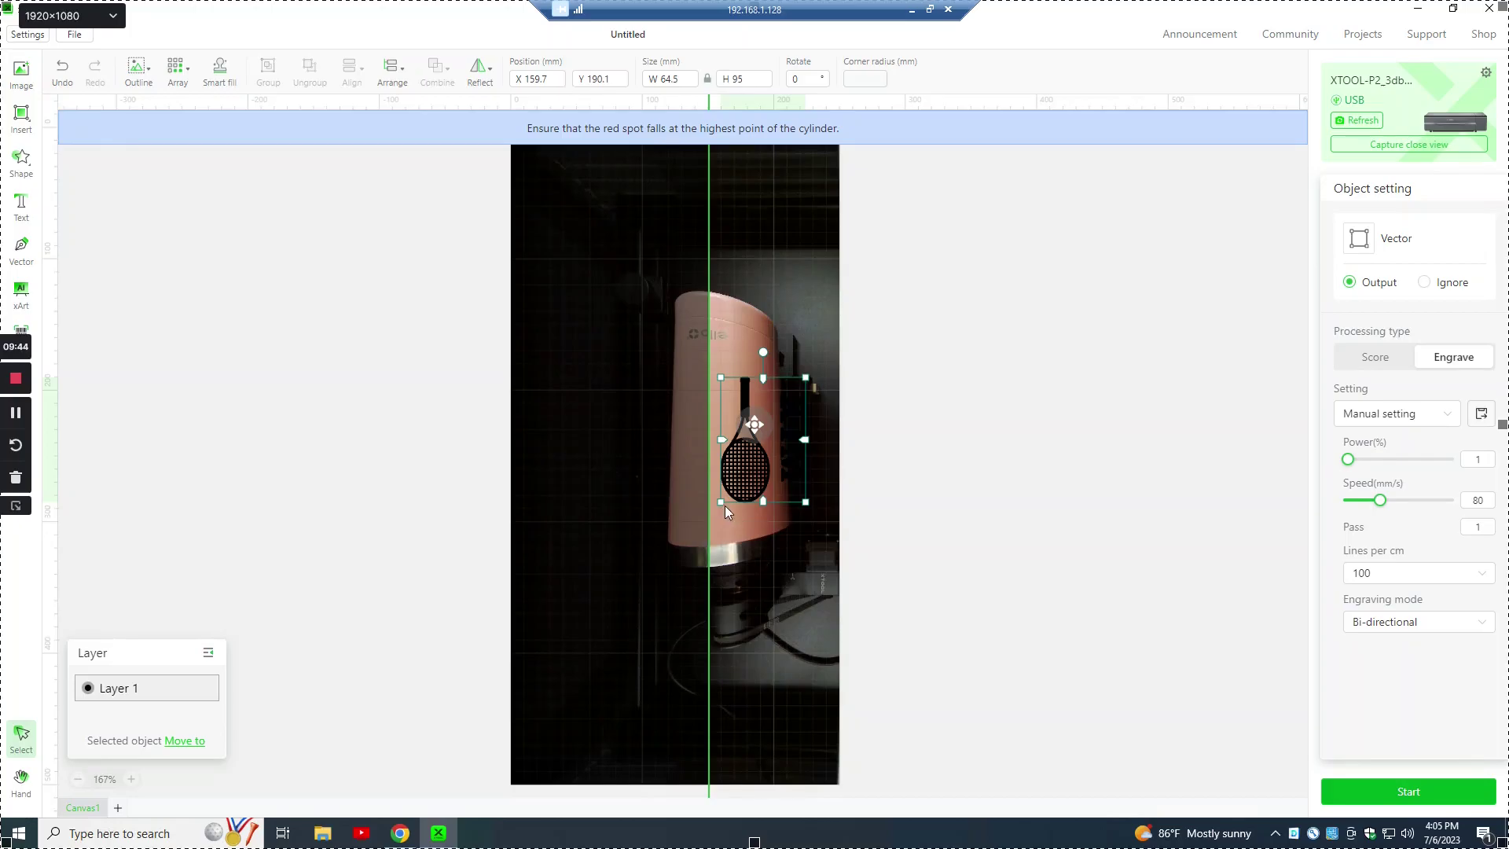
drag(754, 472, 743, 472)
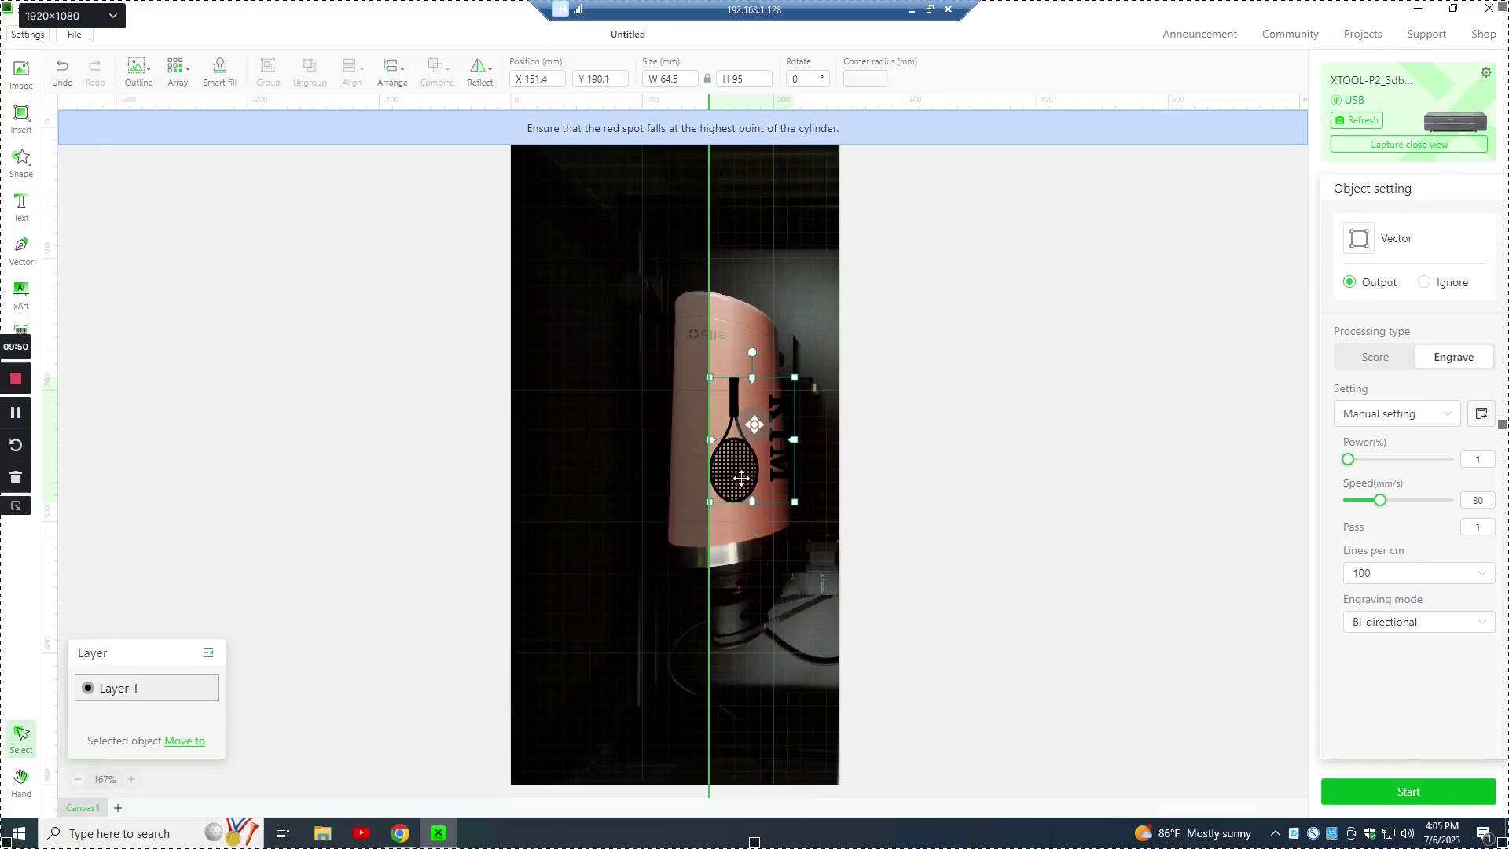
drag(756, 463, 858, 433)
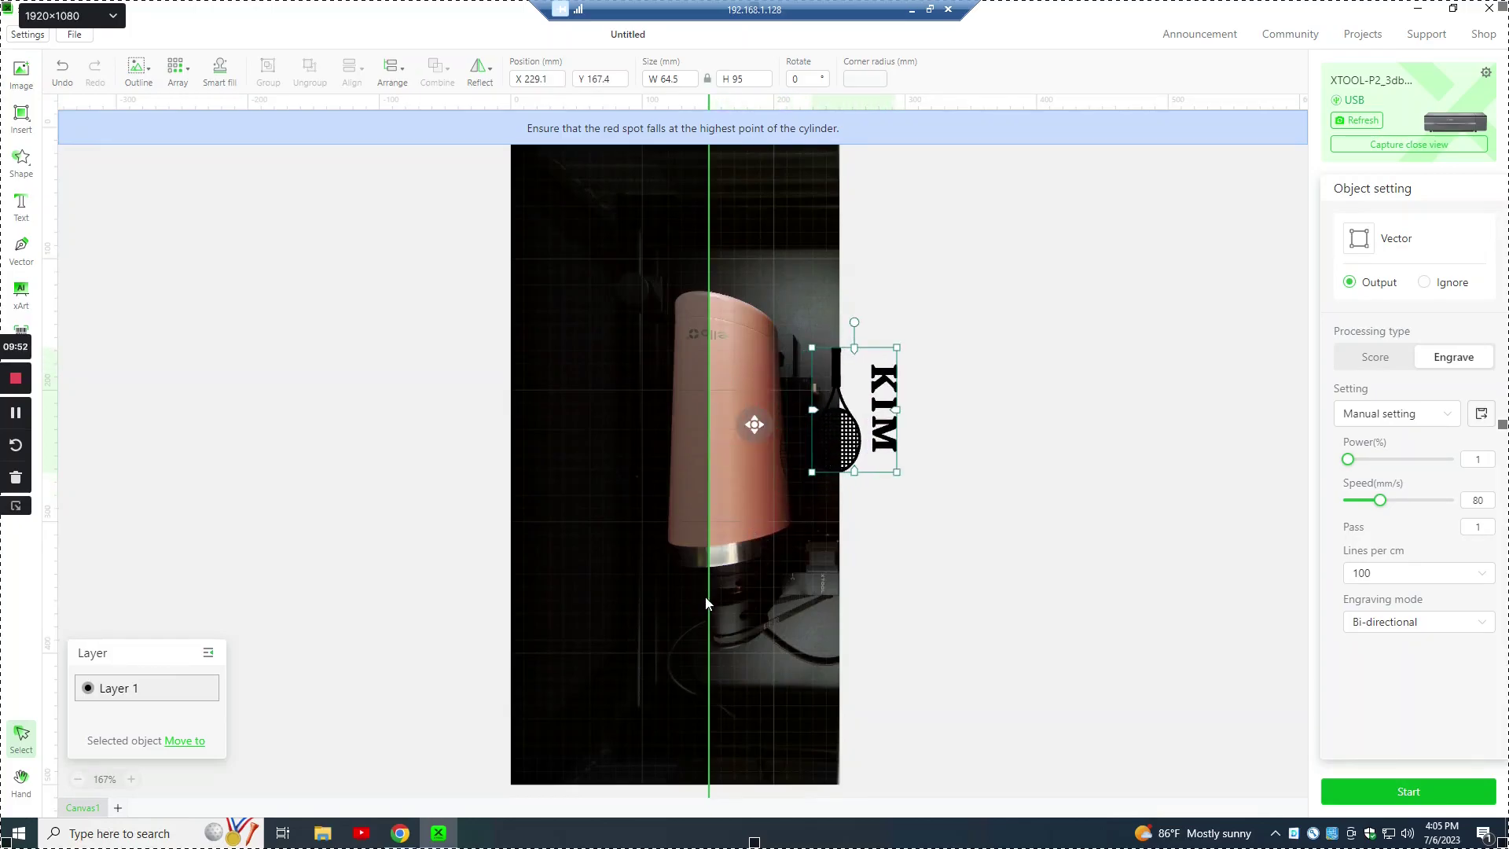
mouse_move(708, 597)
mouse_down()
mouse_move(728, 598)
mouse_move(649, 601)
mouse_move(720, 601)
mouse_move(698, 612)
mouse_up()
- Zoom in, move the red-spot alignment line to the tumbler's edge, and refresh the camera image
click(647, 624)
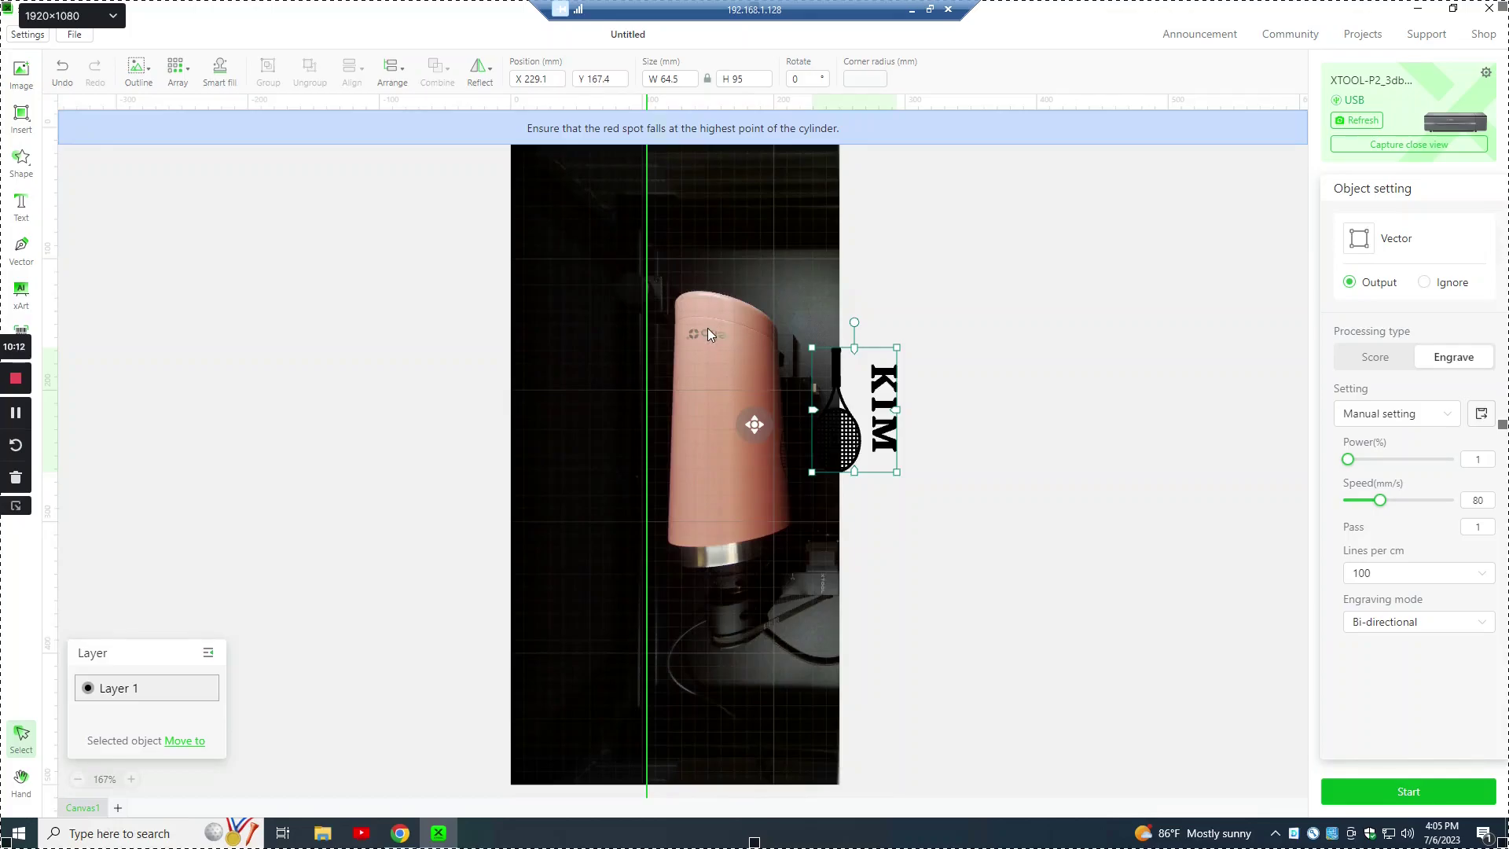
scroll(708, 328, up, 5)
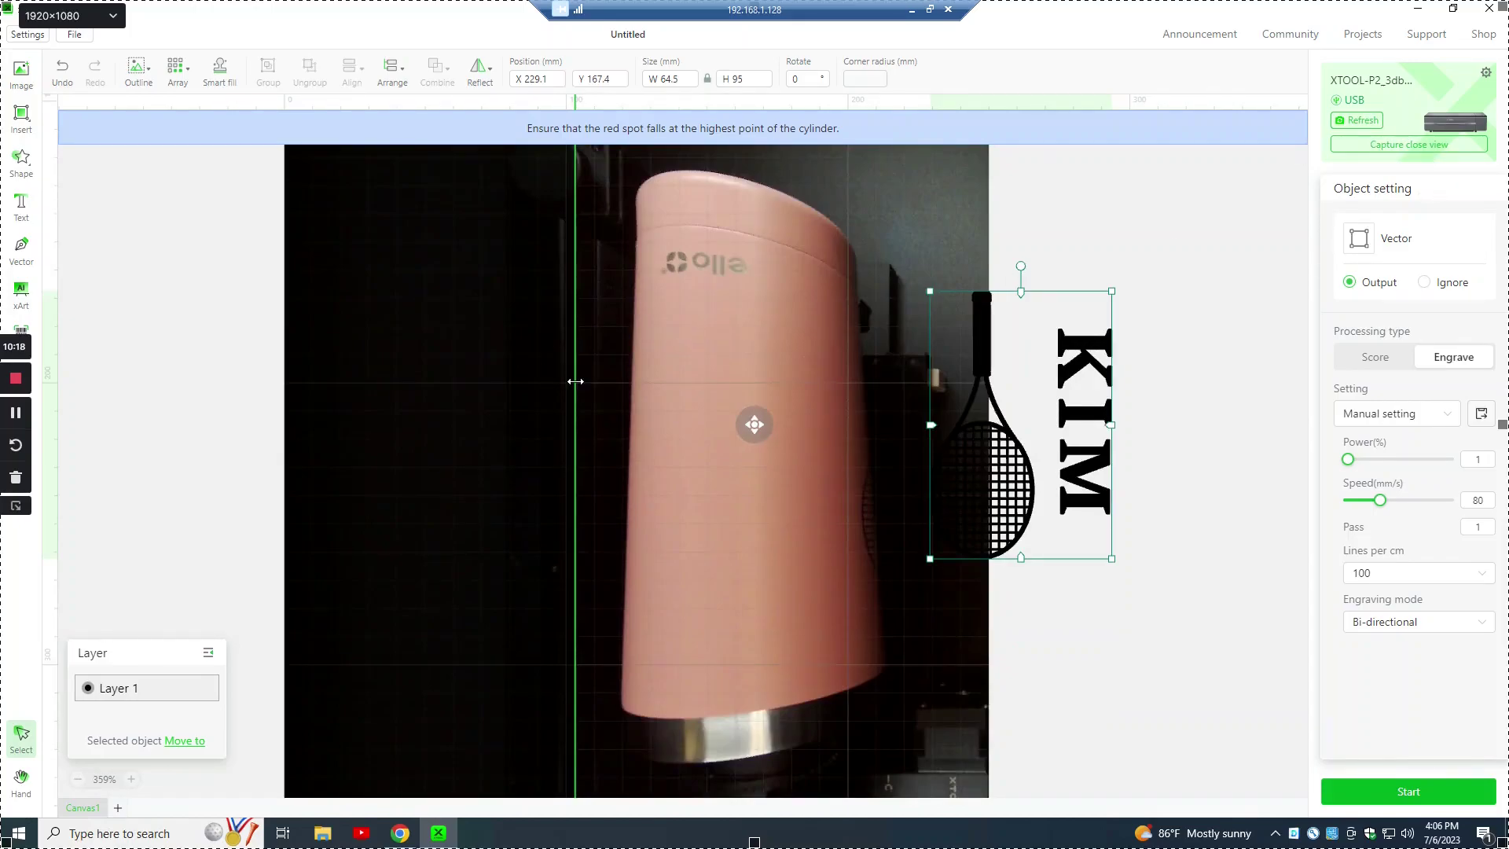
drag(575, 381, 630, 401)
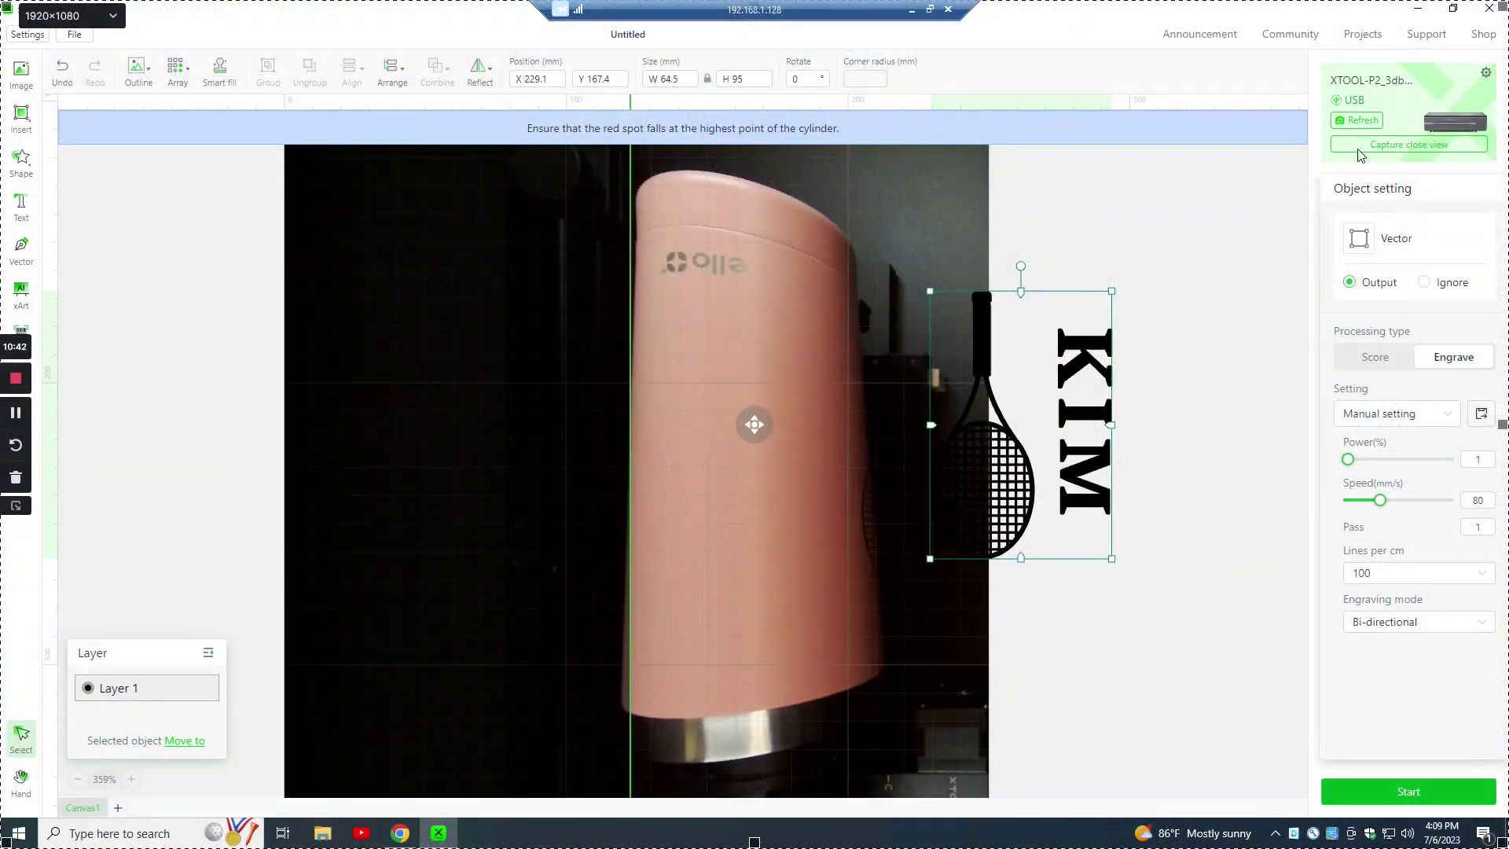
click(1357, 121)
- Place the KIM-racket design on the tumbler against the guide line, near X 143.3, Y 176.2 mm
drag(630, 277, 685, 282)
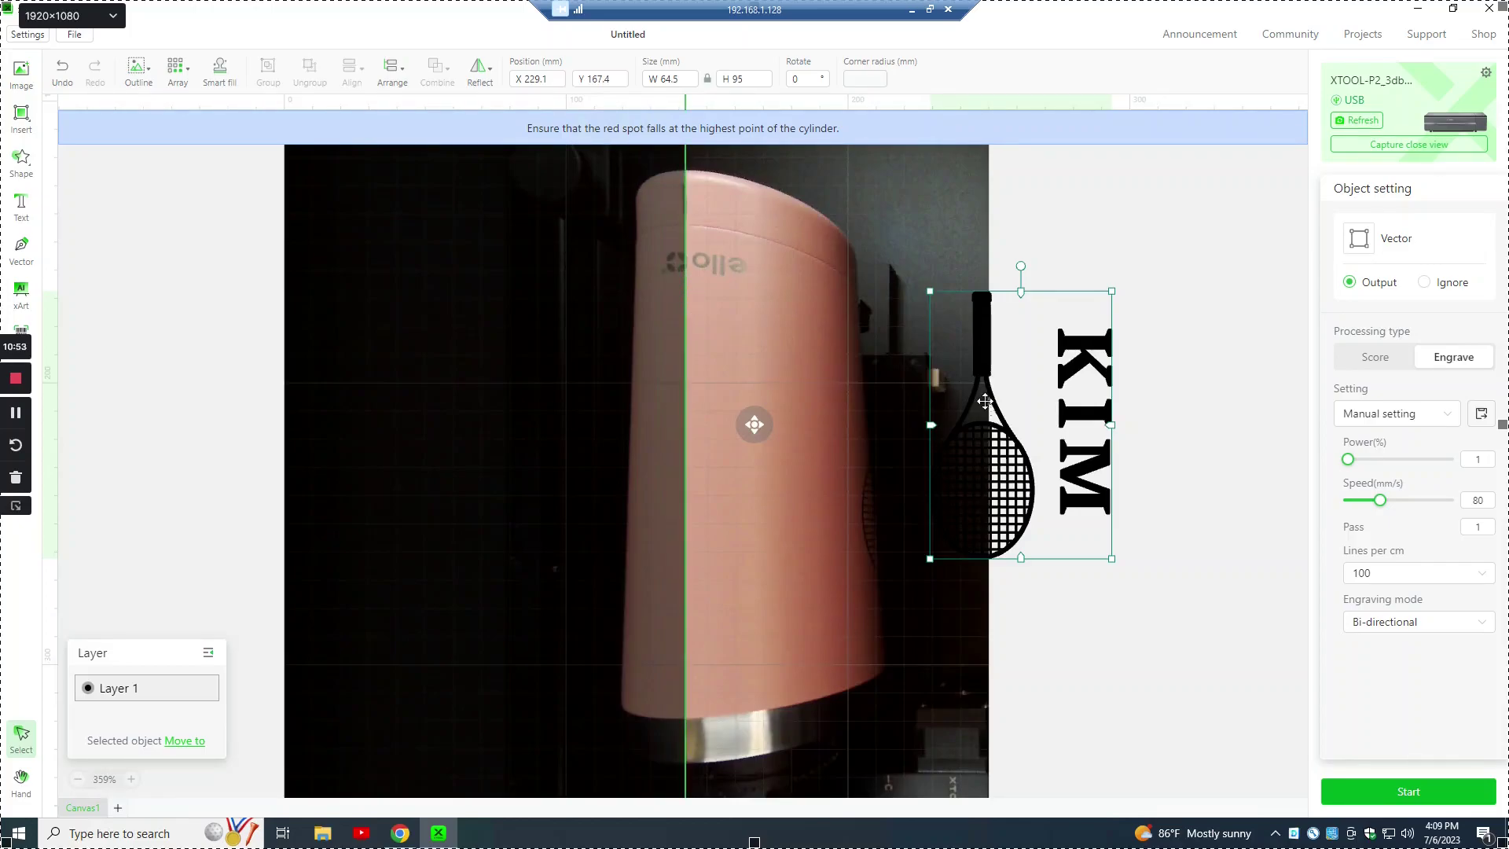
drag(982, 438, 745, 454)
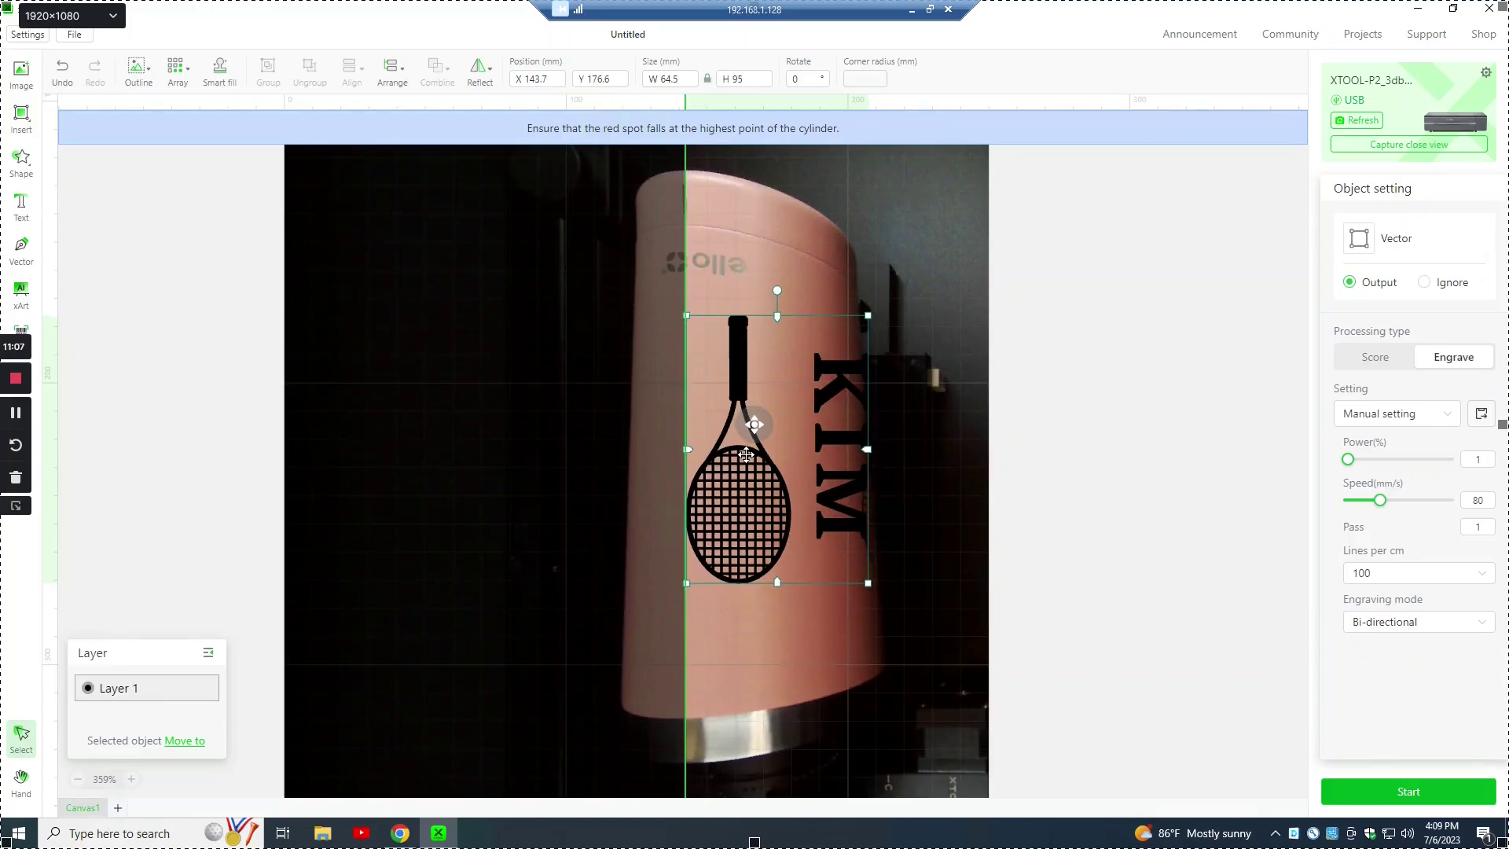
scroll(740, 453, up, 3)
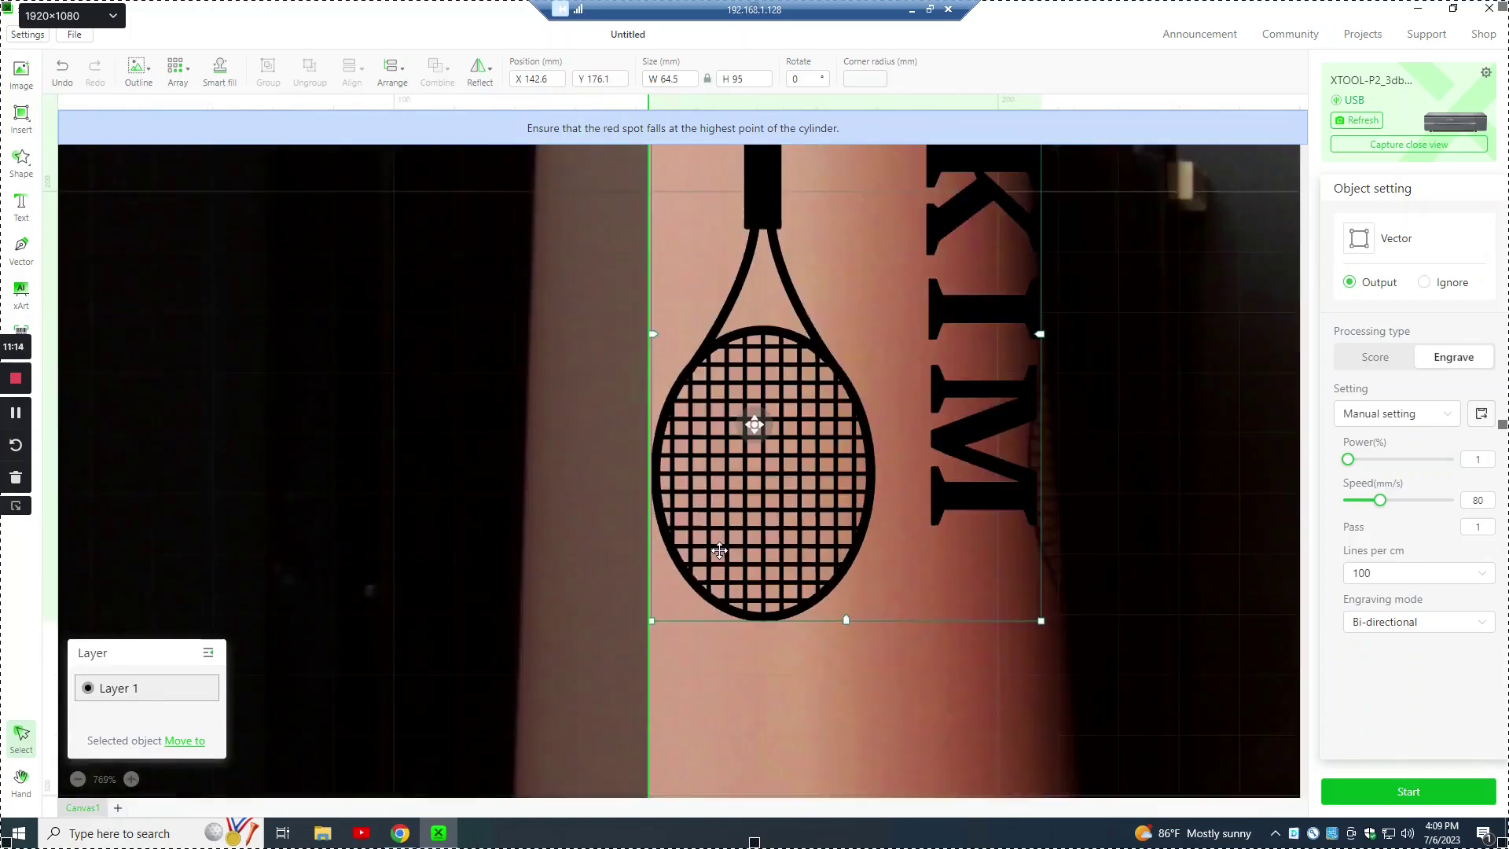
scroll(717, 549, up, 2)
scroll(721, 524, up, 2)
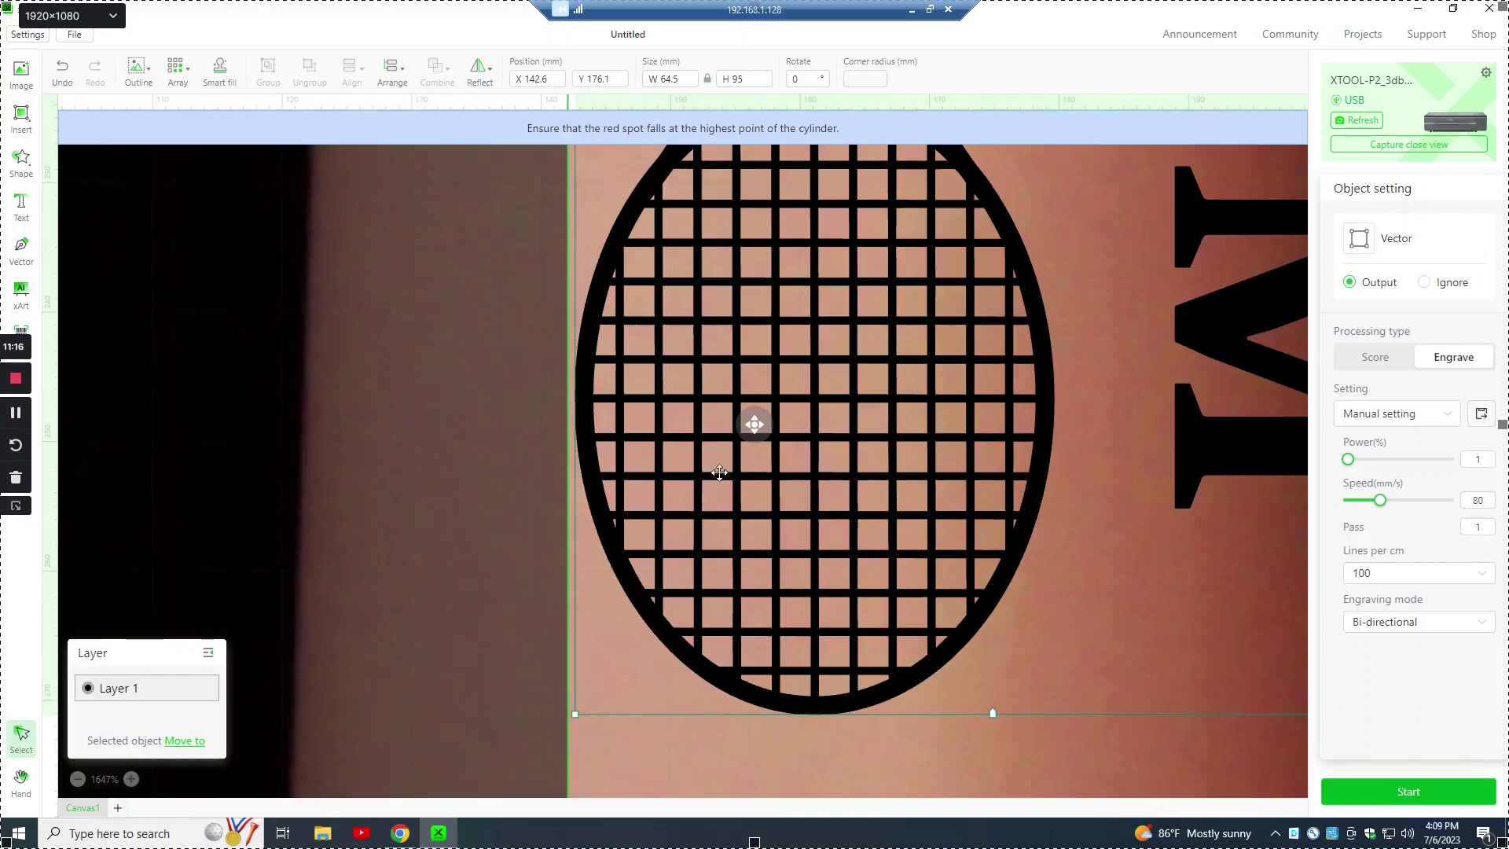
drag(724, 465, 716, 464)
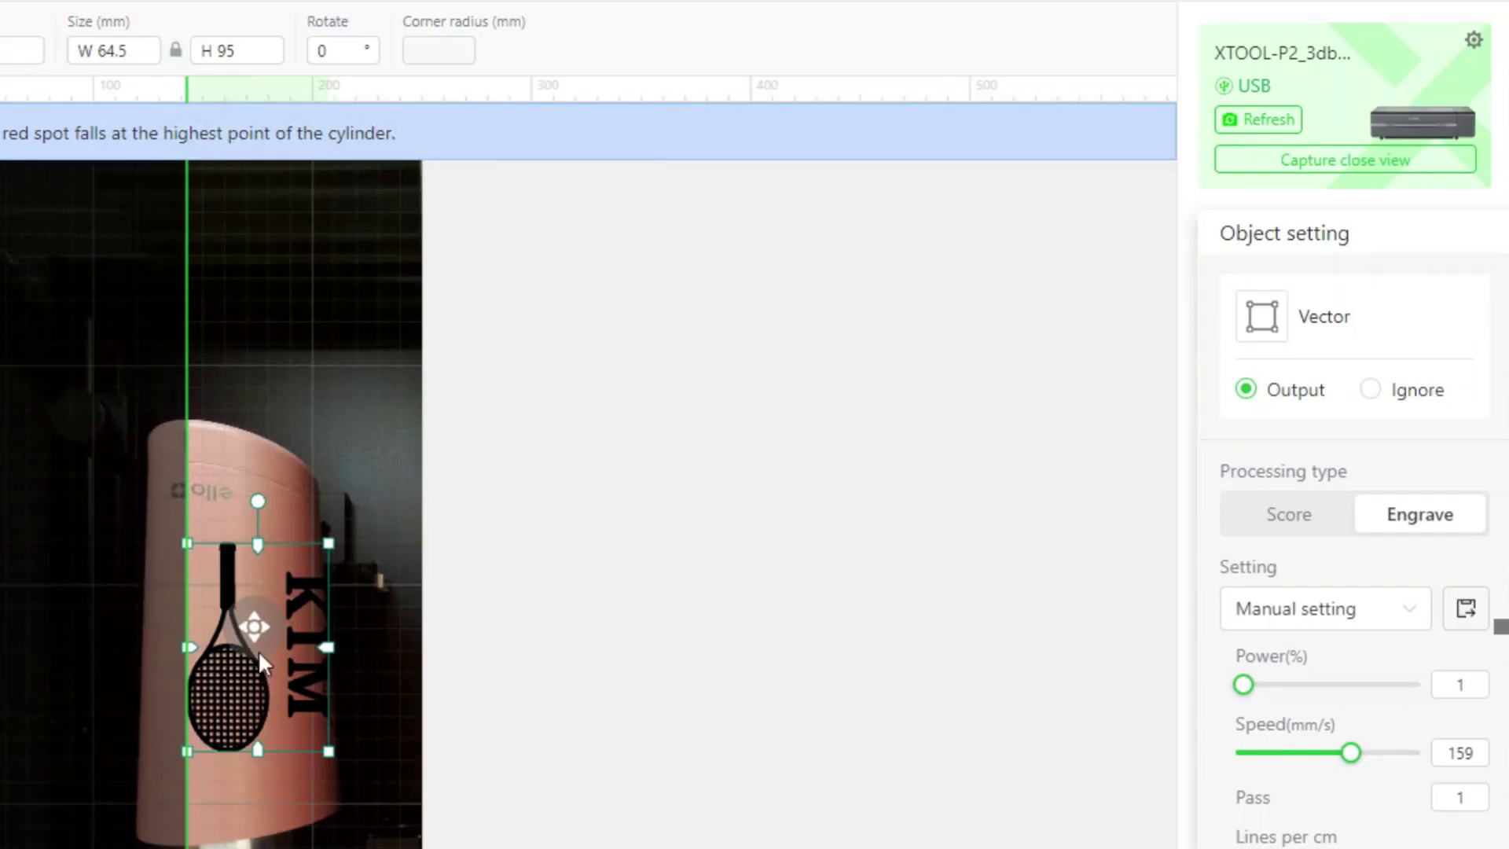
- Set the rotary to Chuck mode with 88 mm diameter and 14 mm distance
click(213, 477)
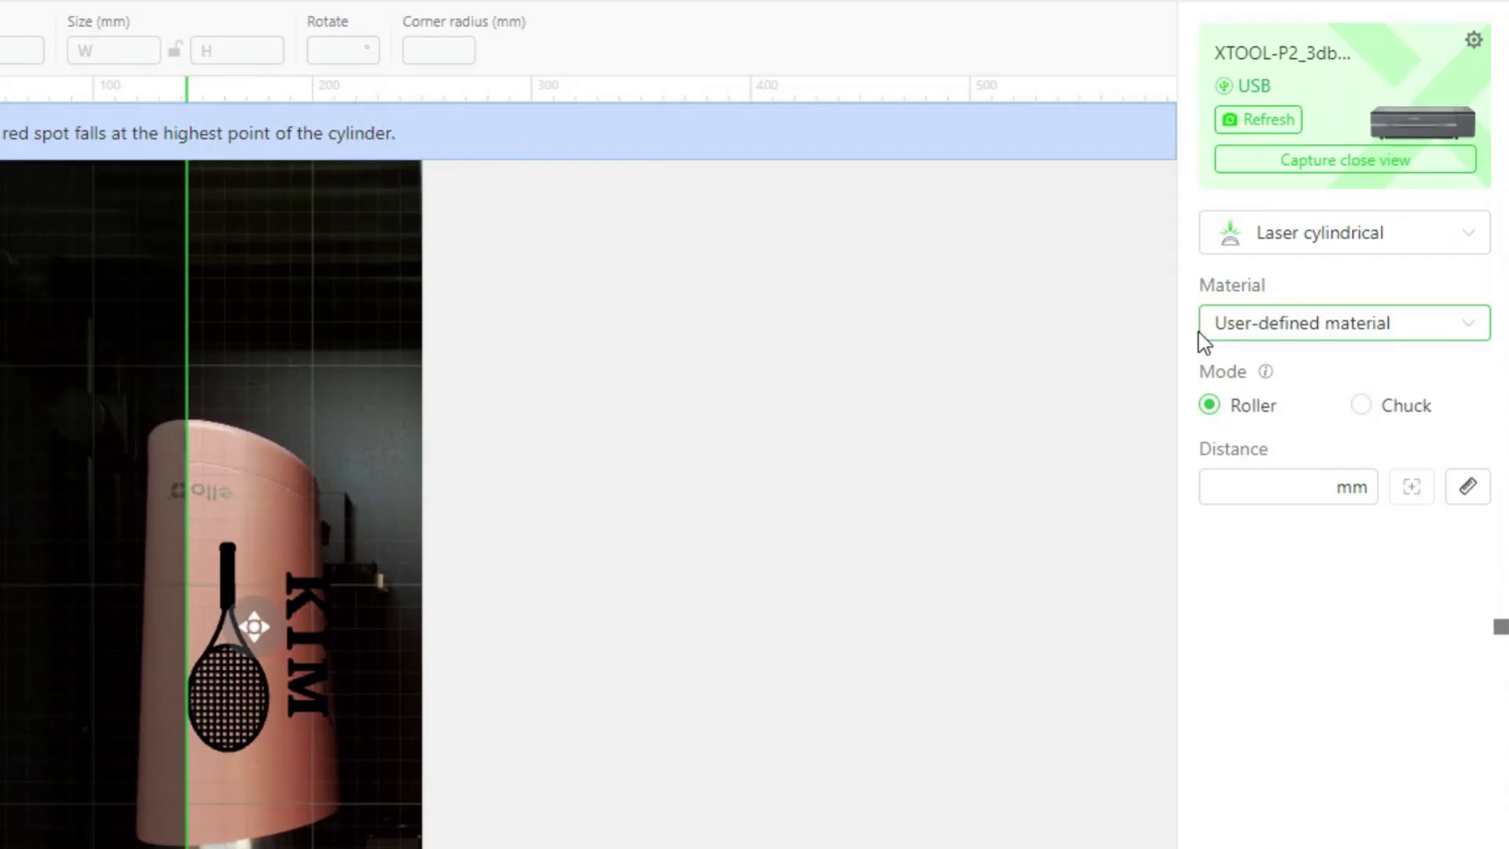
click(1361, 405)
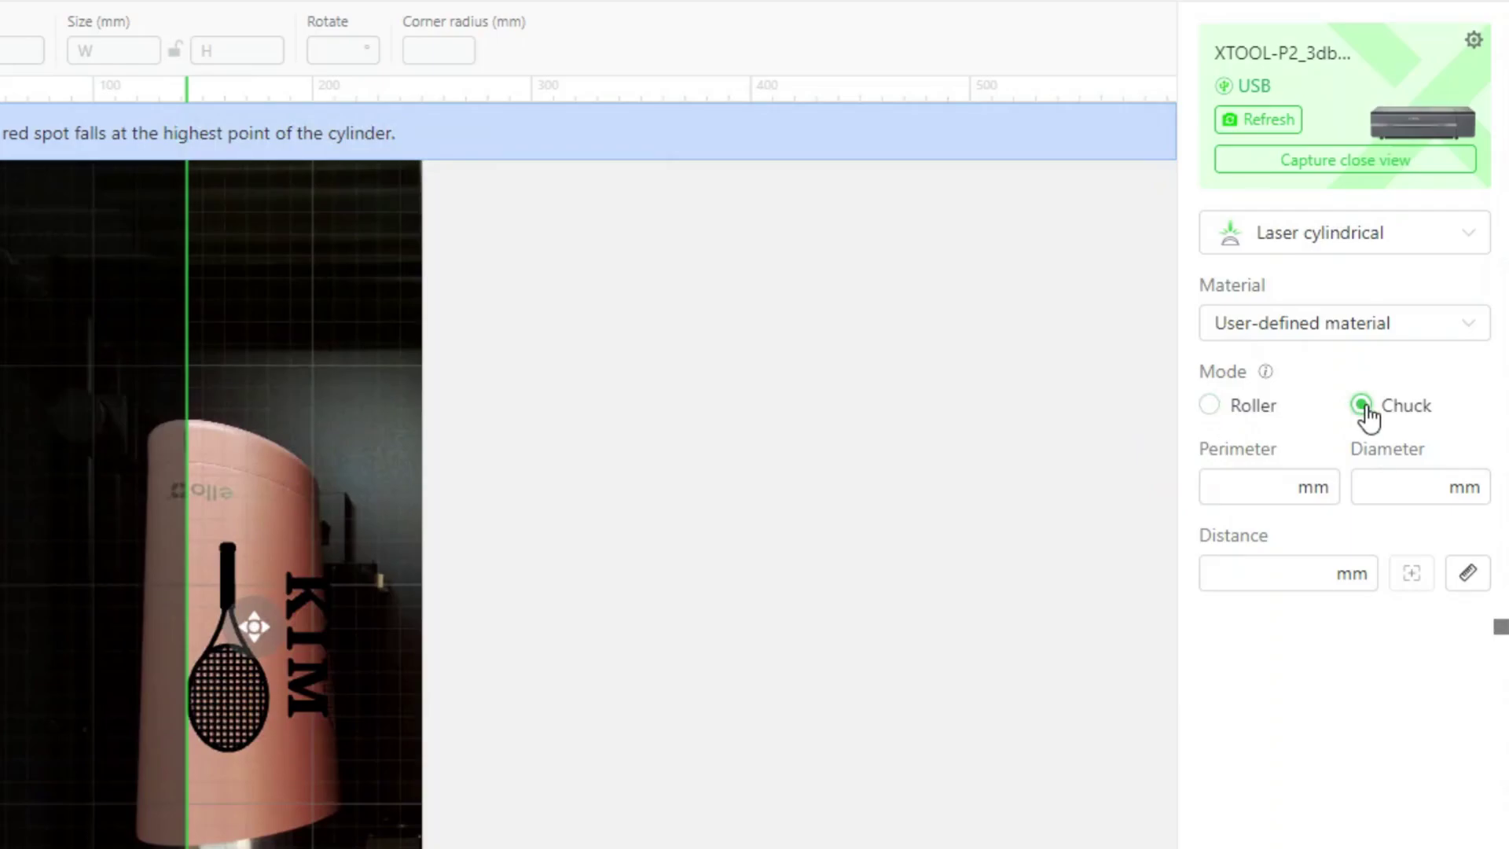
click(1414, 473)
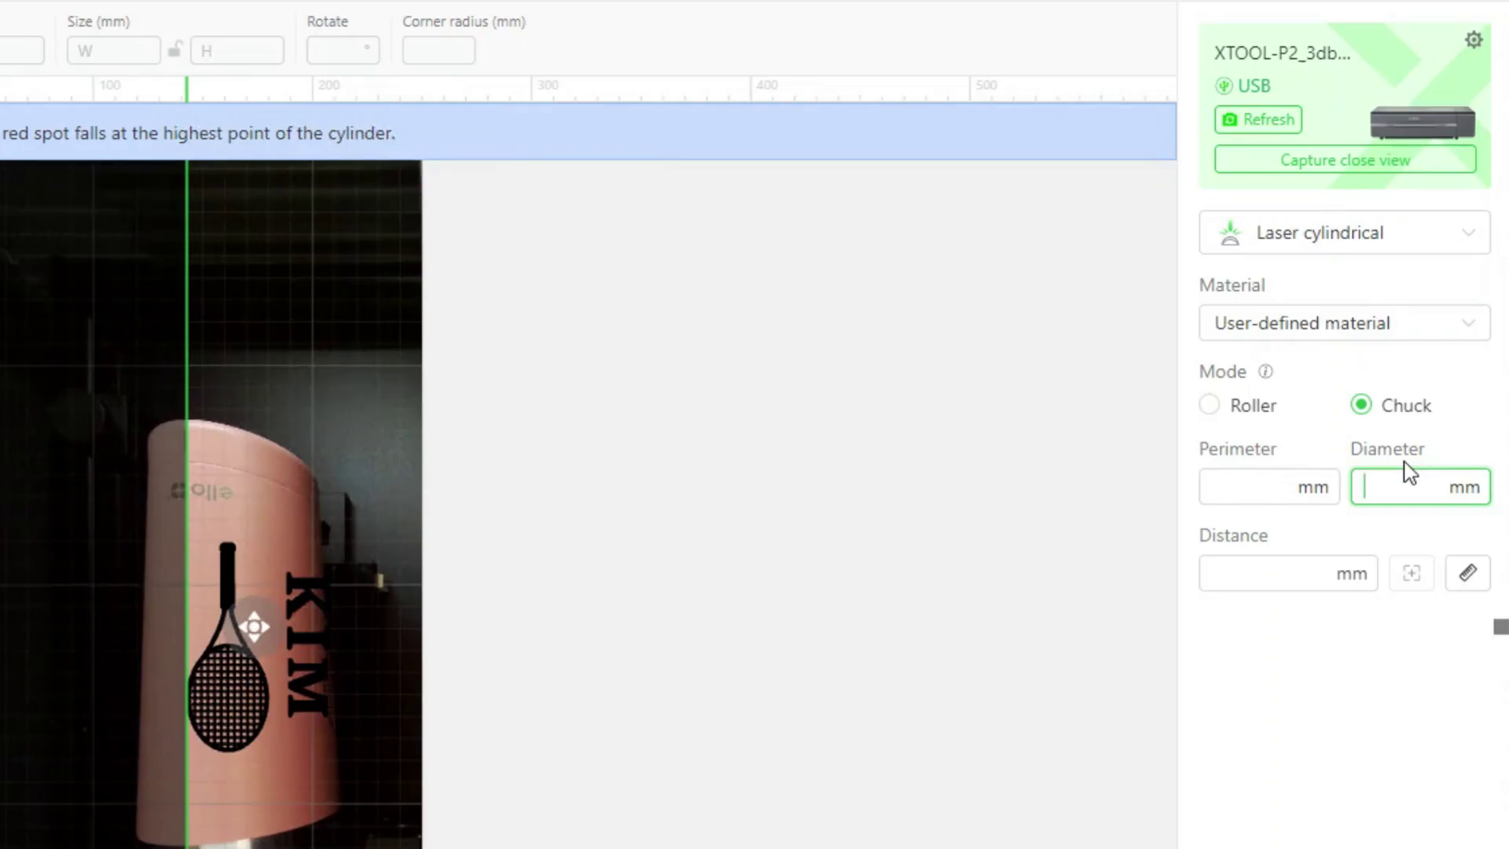
text(88)
click(1218, 570)
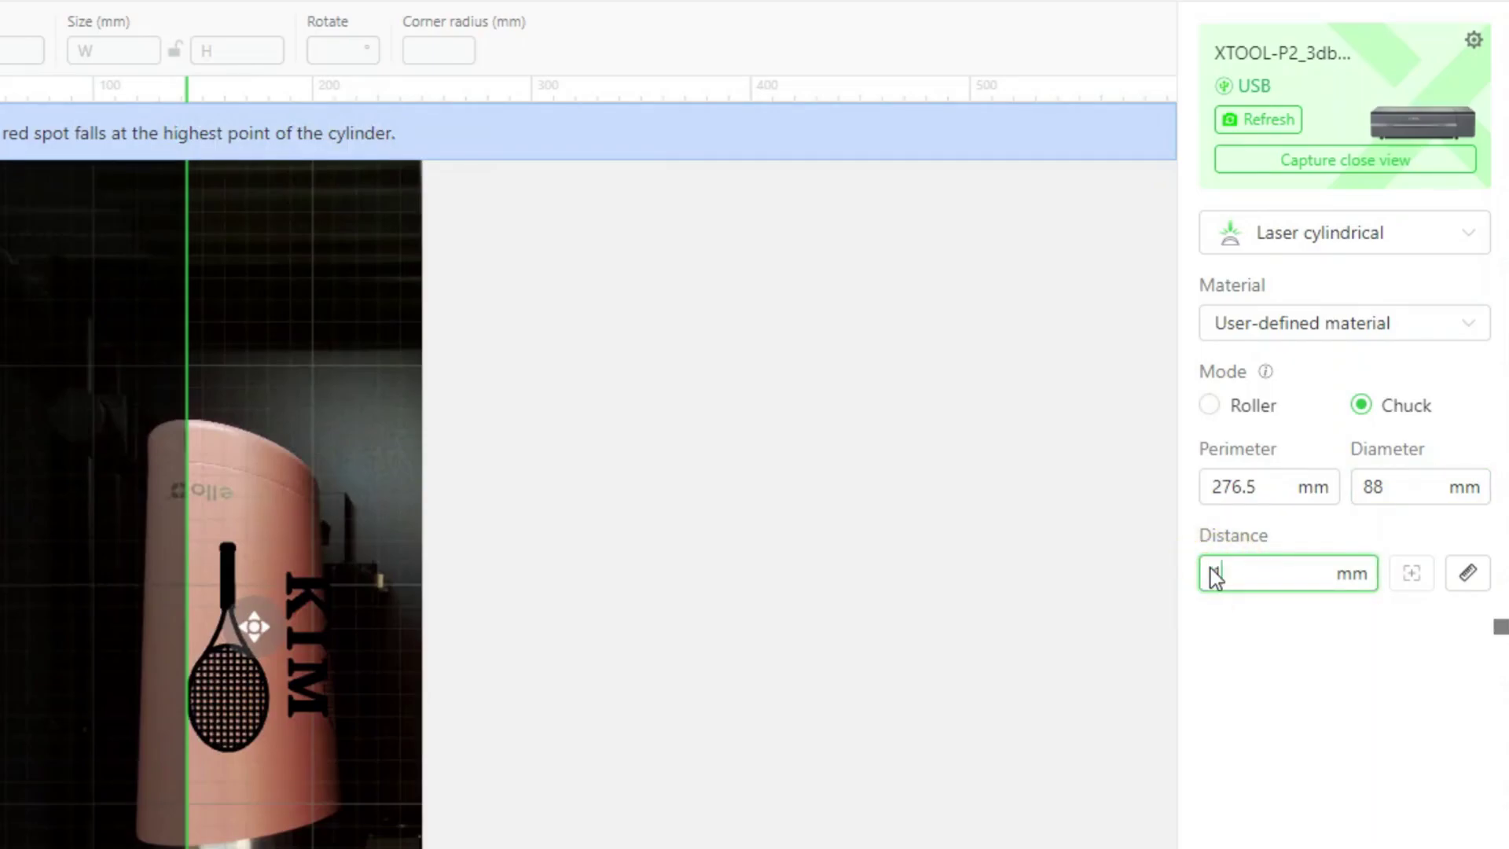
text(14)
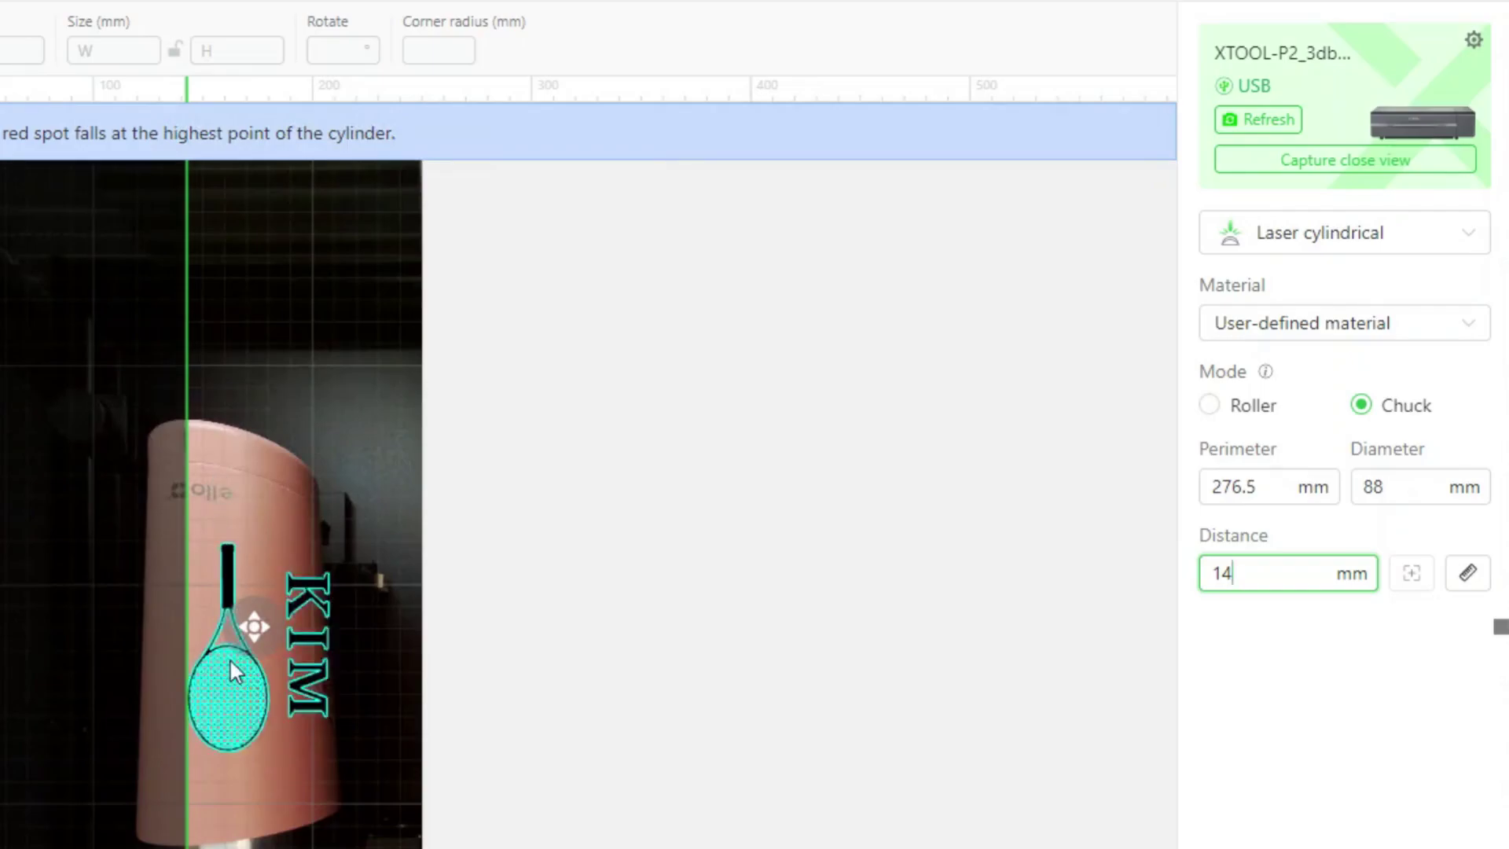
click(225, 700)
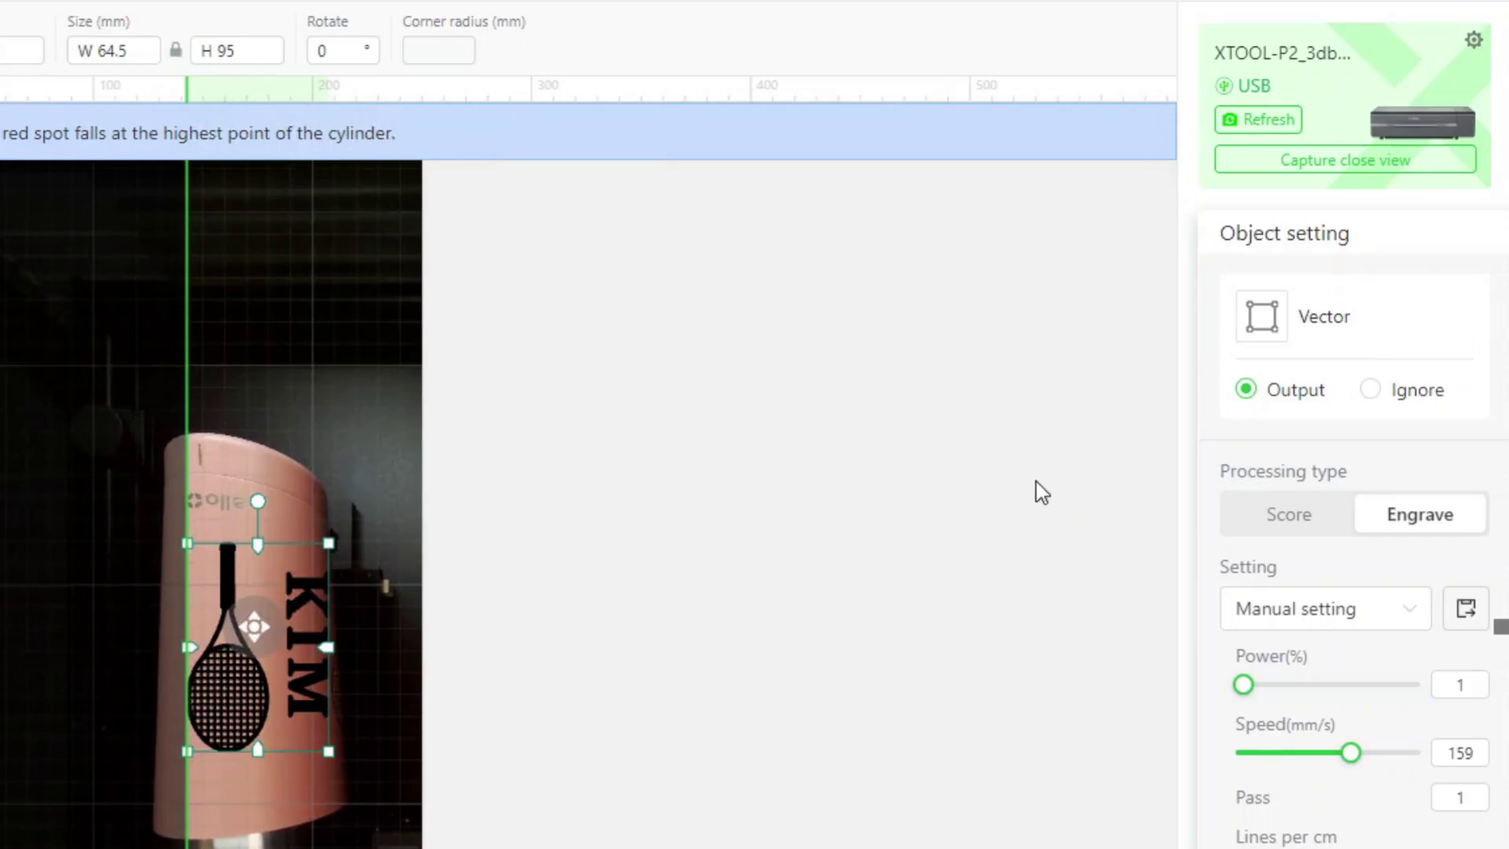
- Keep Engrave with 20% power, 80 mm/s speed and 300 lines per cm, then review the rotary diameter
click(1423, 524)
click(1420, 702)
text(0)
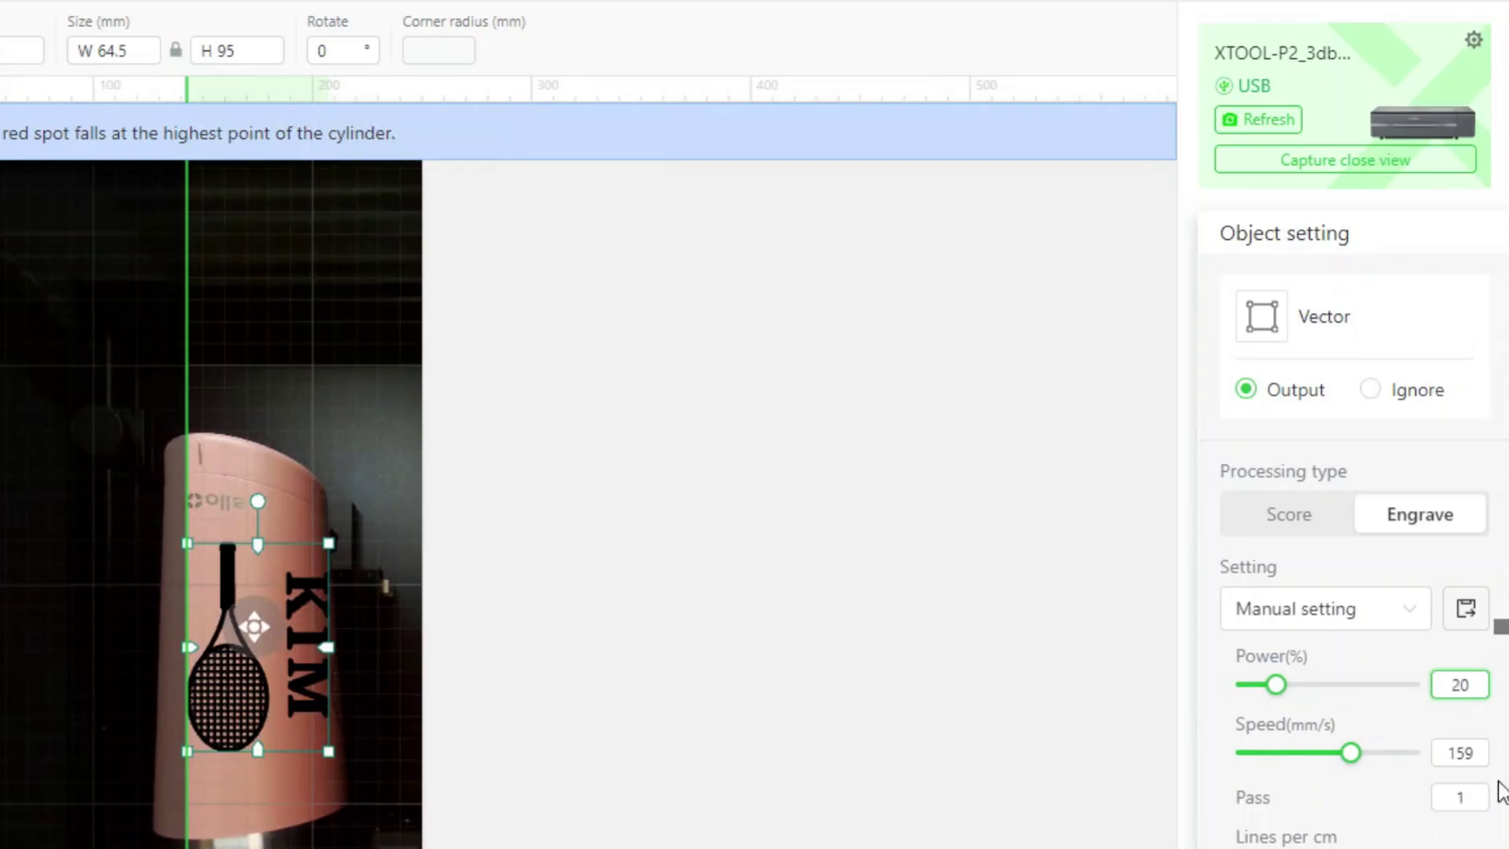
click(1463, 751)
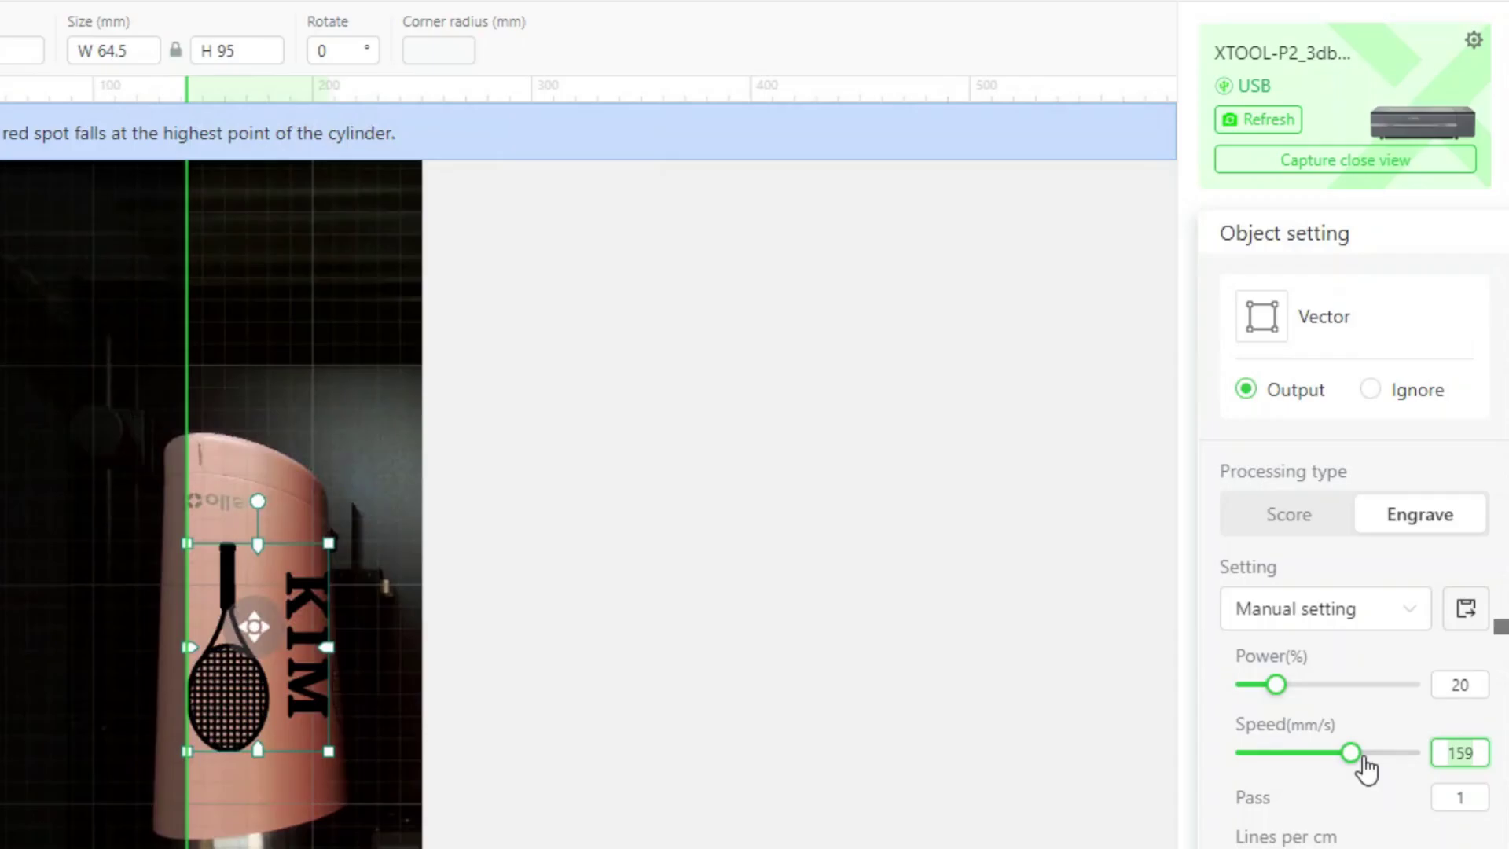
text(80)
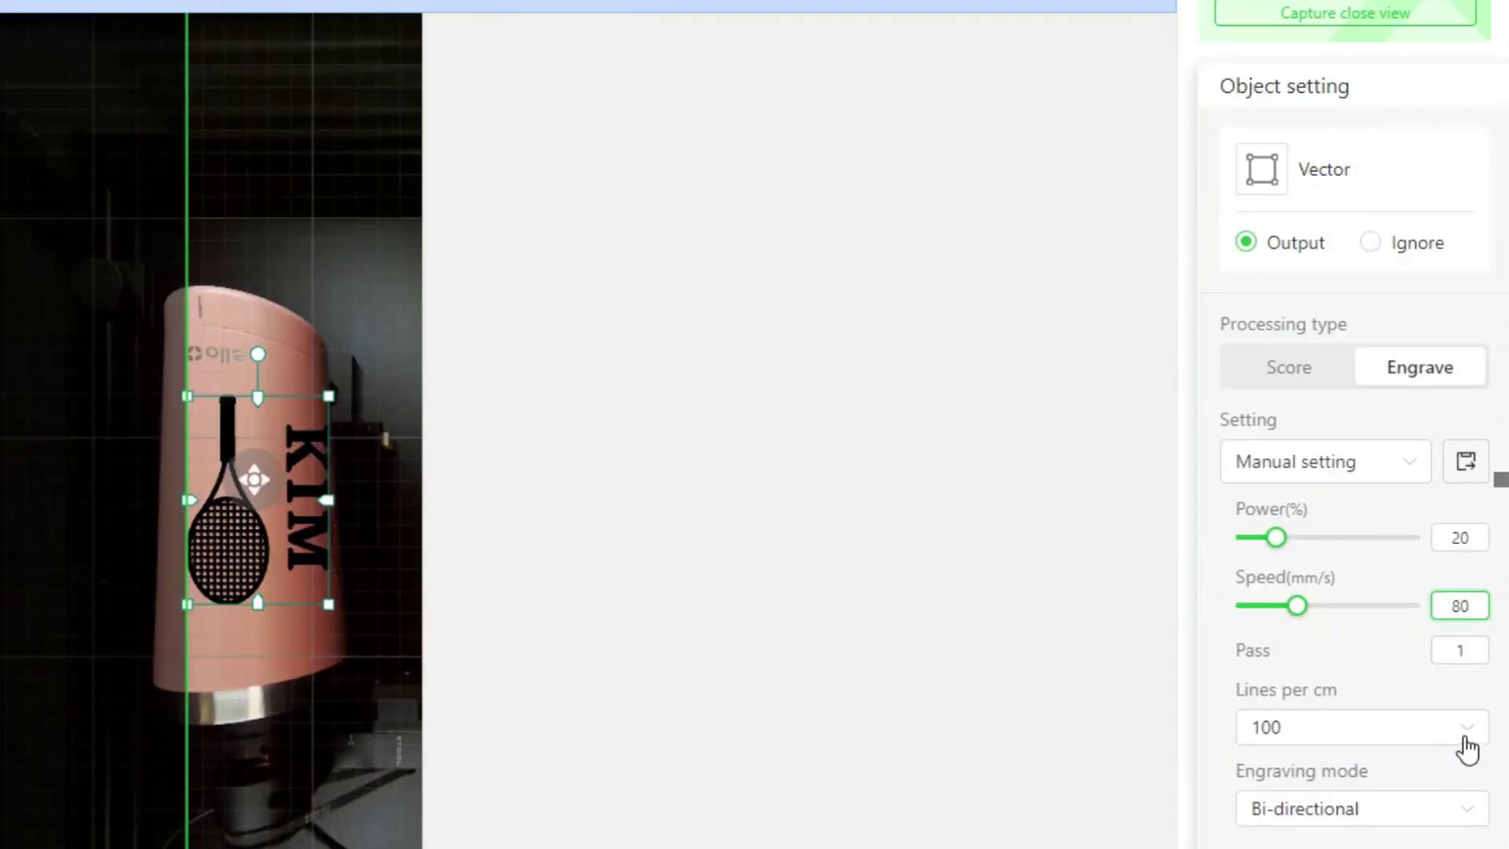
click(1422, 848)
scroll(1387, 825, down, 5)
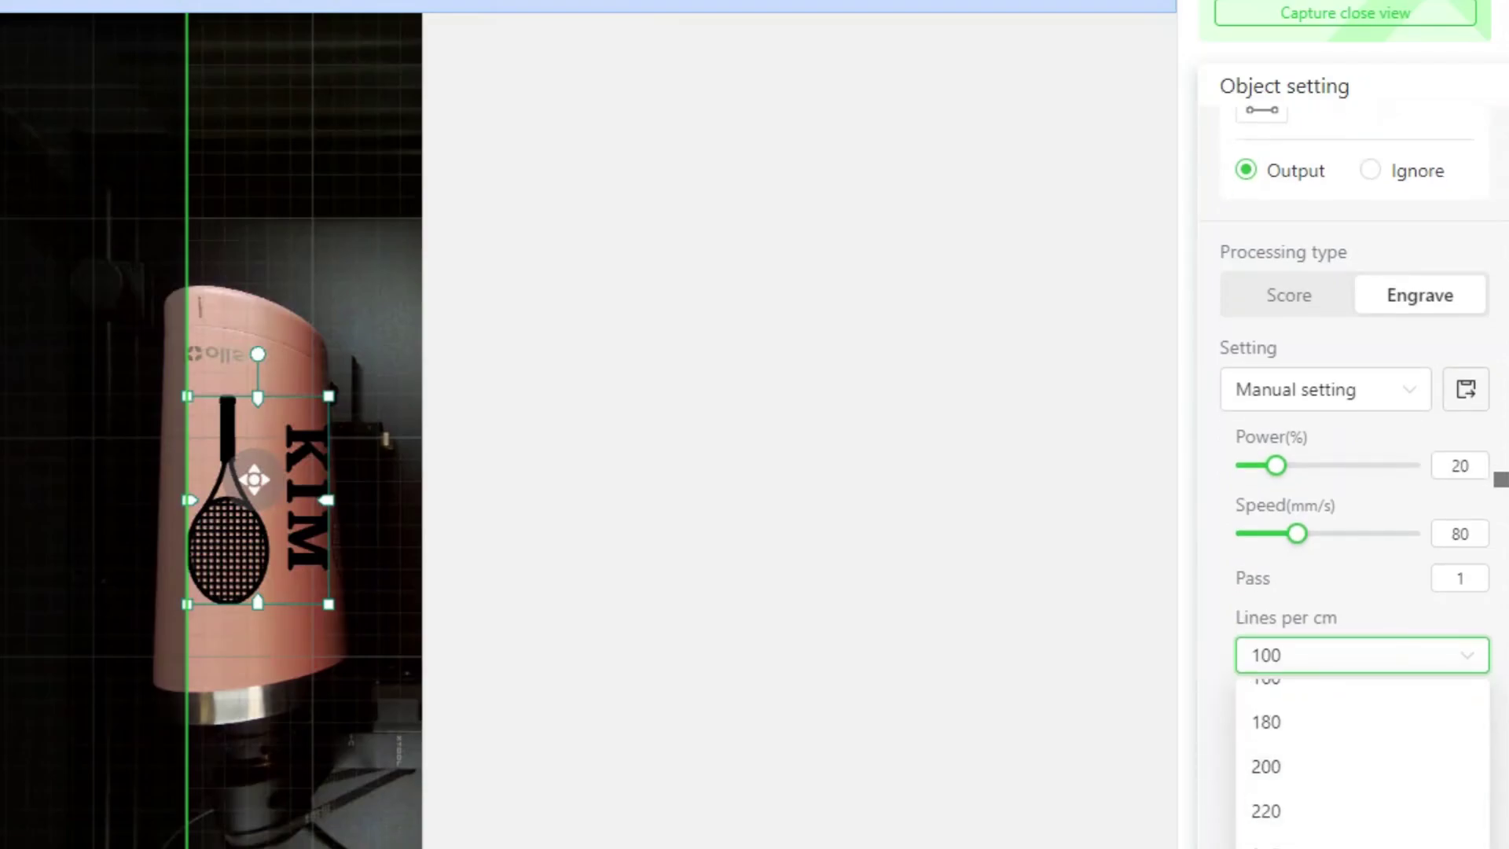
scroll(1351, 471, up, 2)
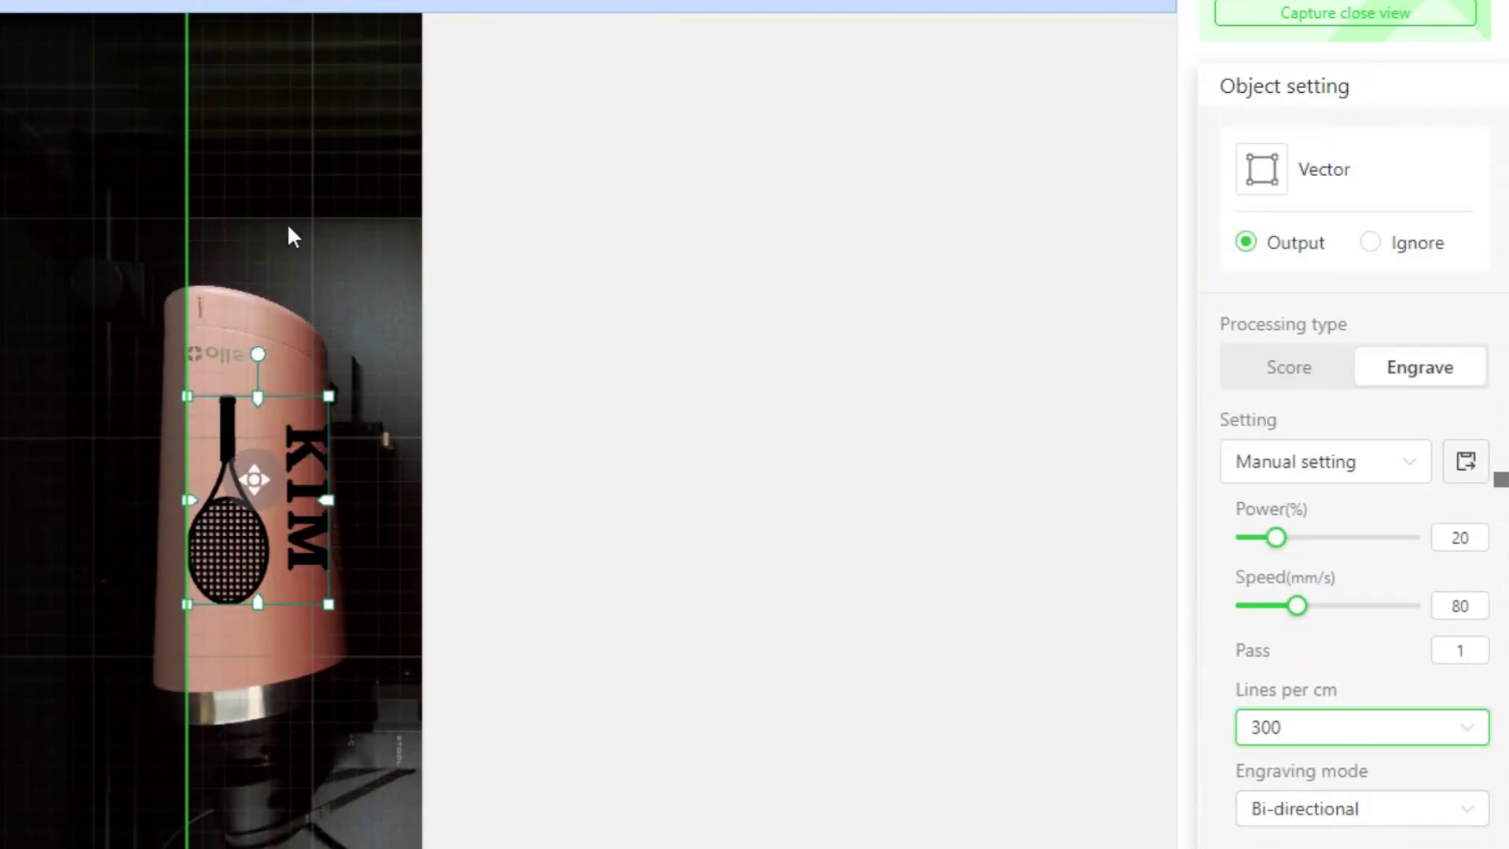
click(215, 335)
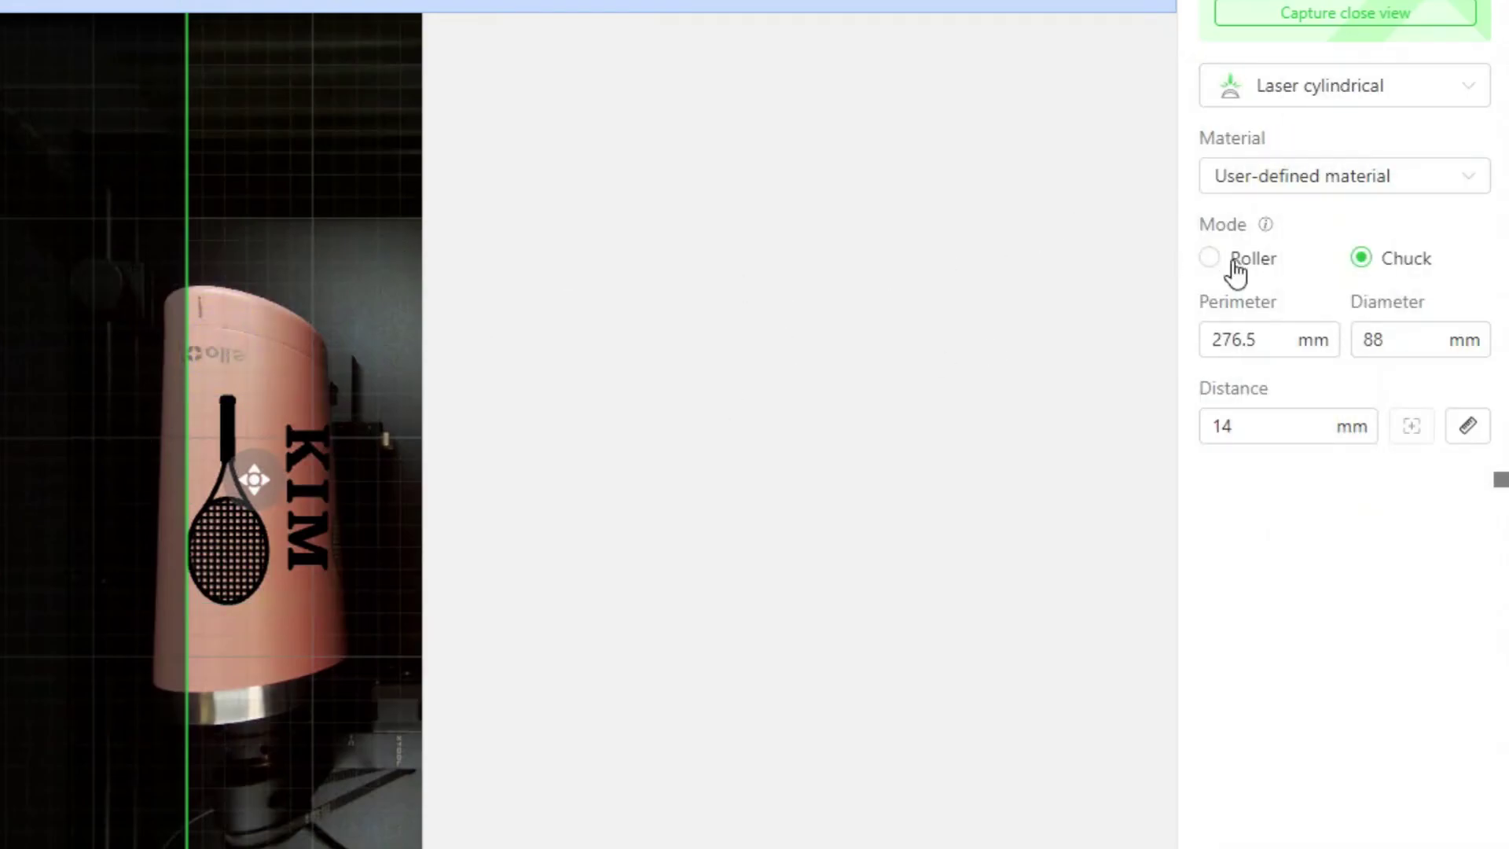
click(1416, 334)
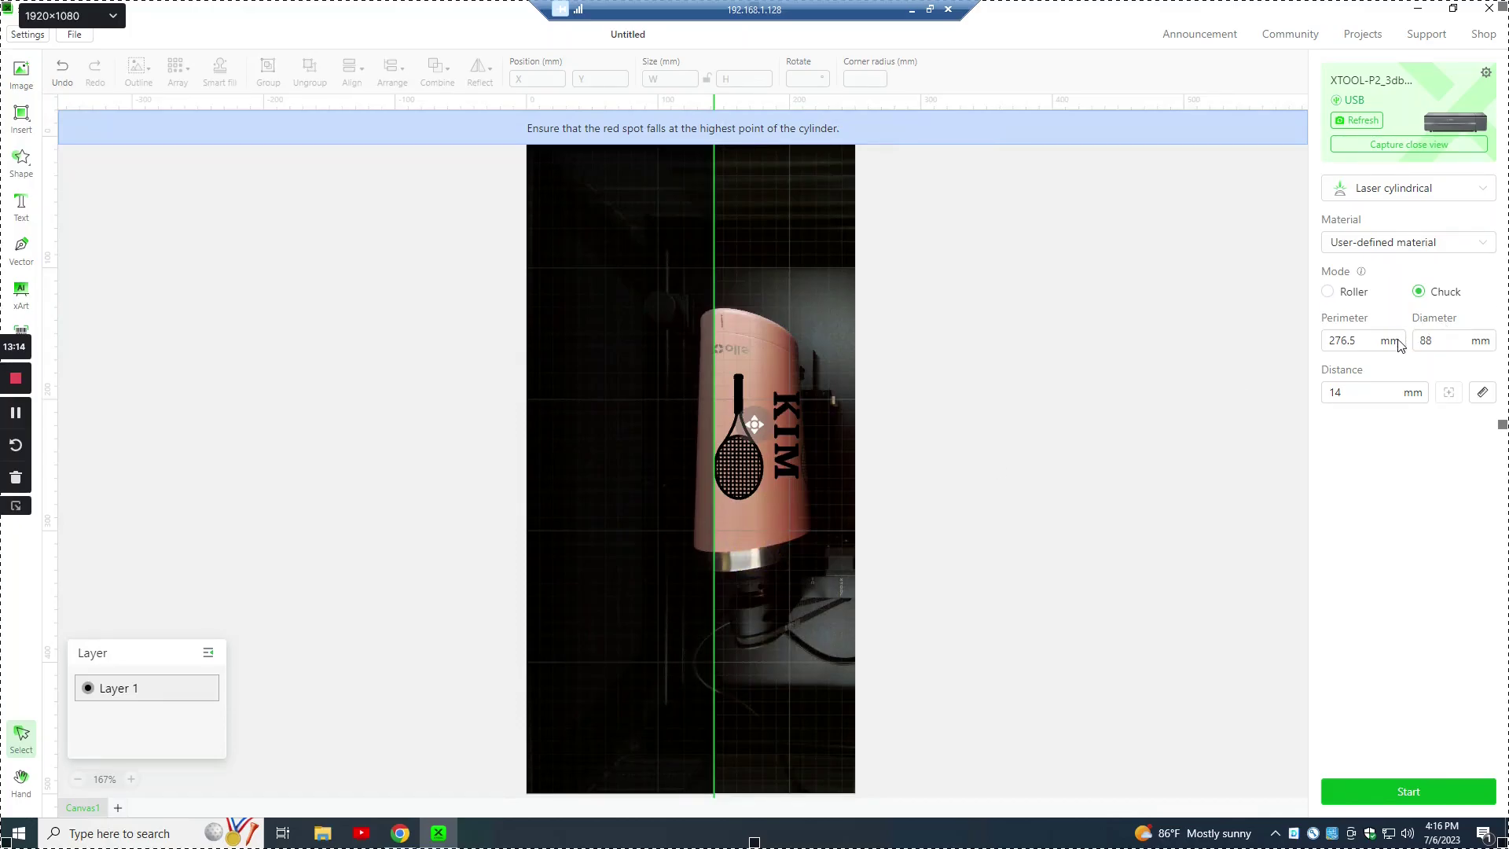
- Recheck the rotary distance setting and the design's line density
click(1396, 389)
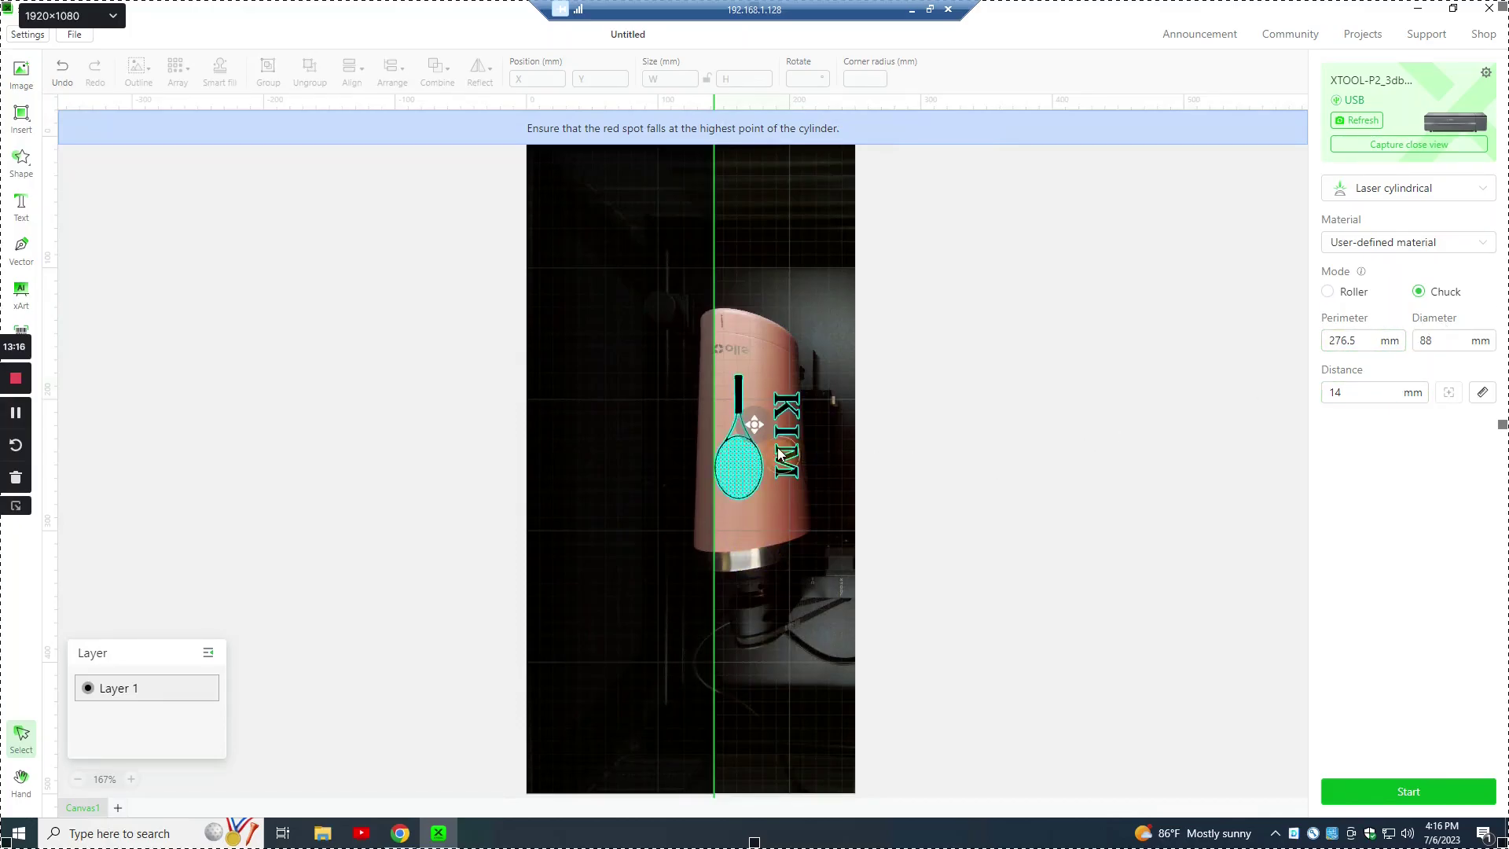
click(776, 447)
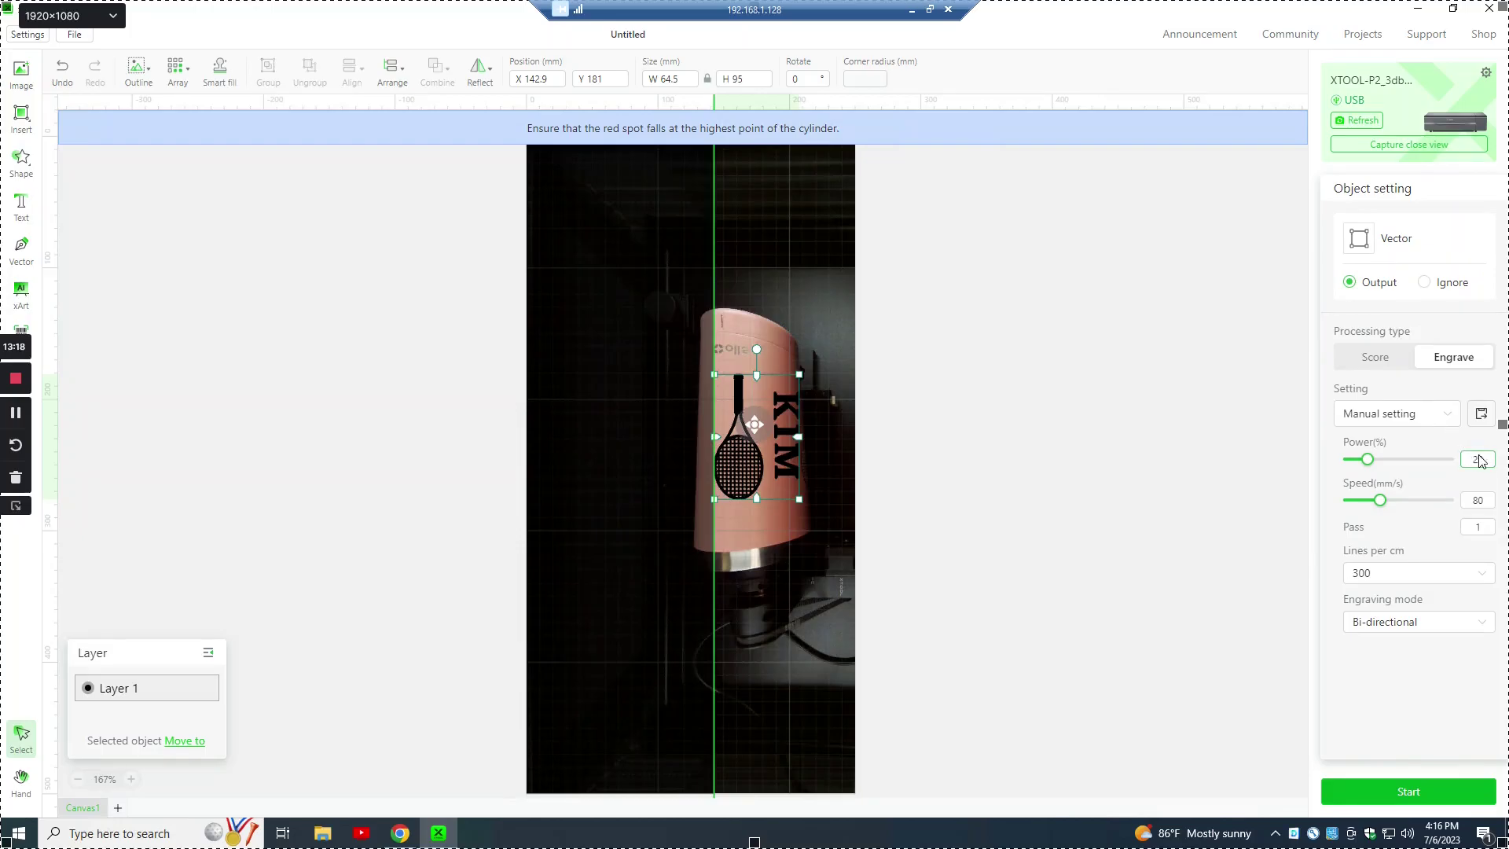
click(1491, 555)
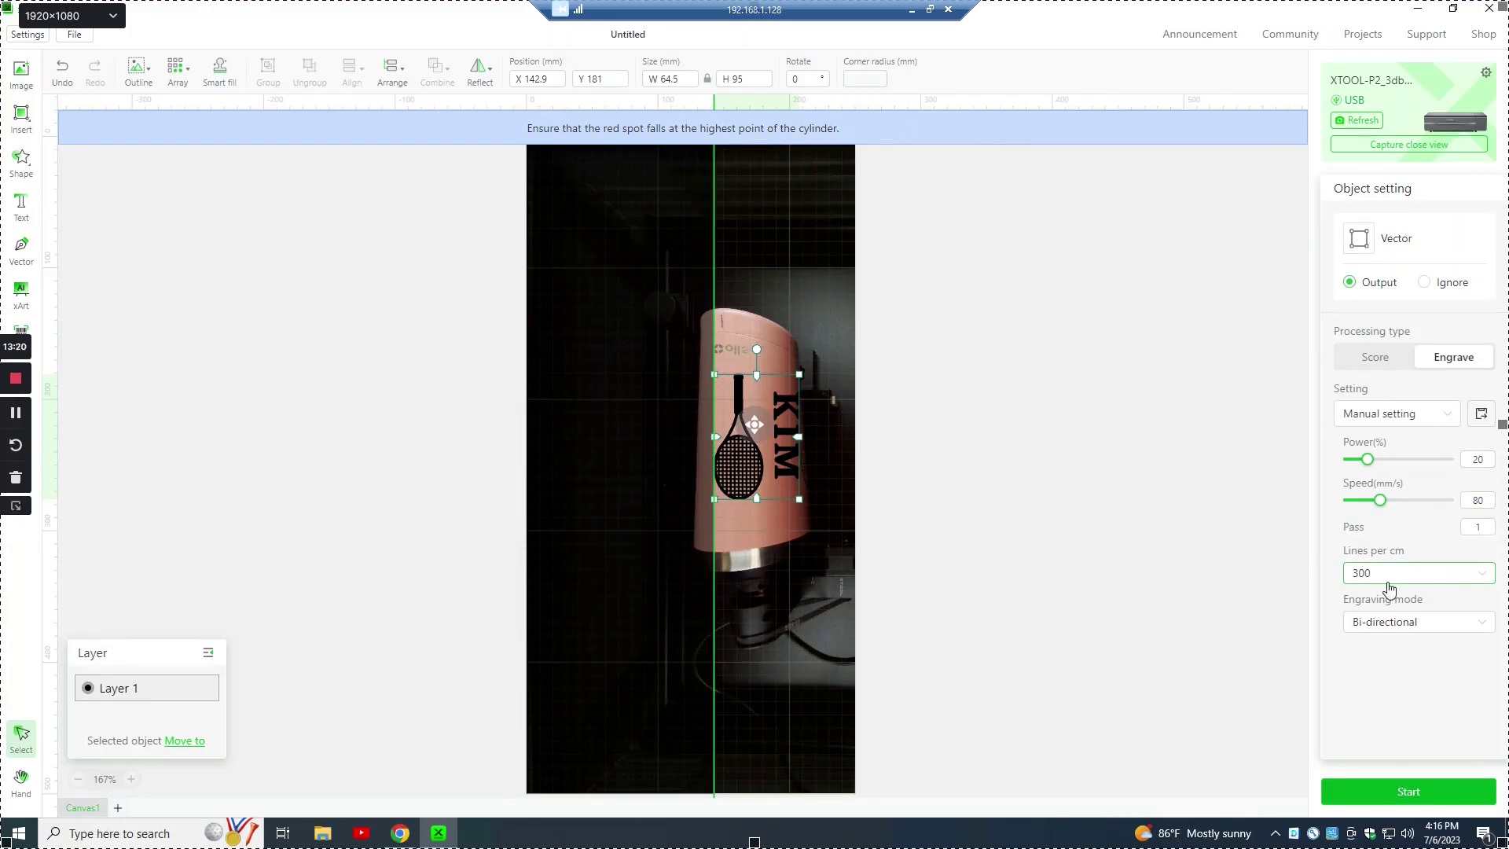
- Preview the job and send it to the laser
click(1121, 303)
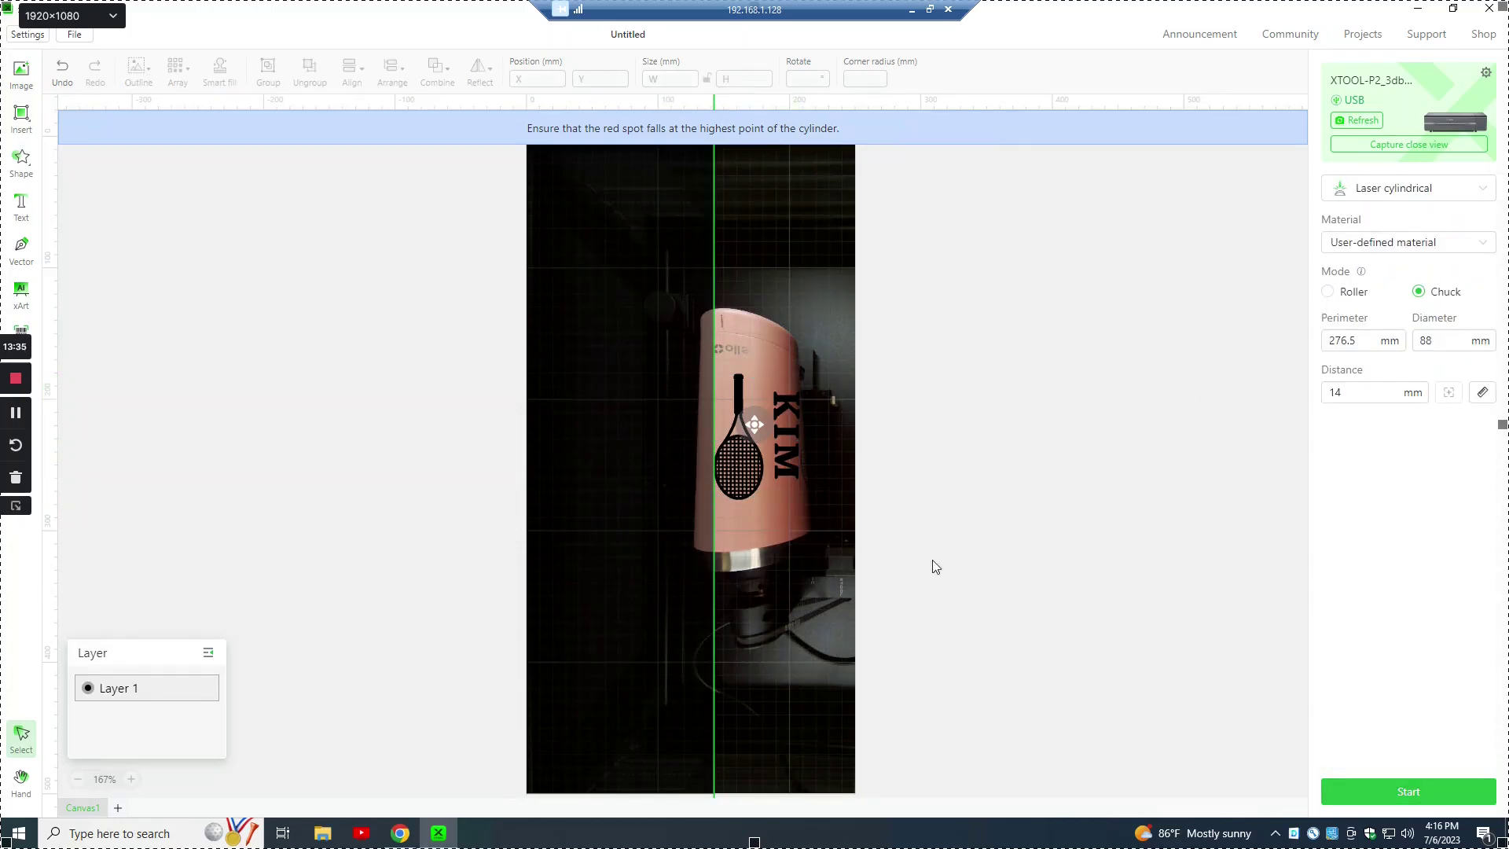
click(1401, 794)
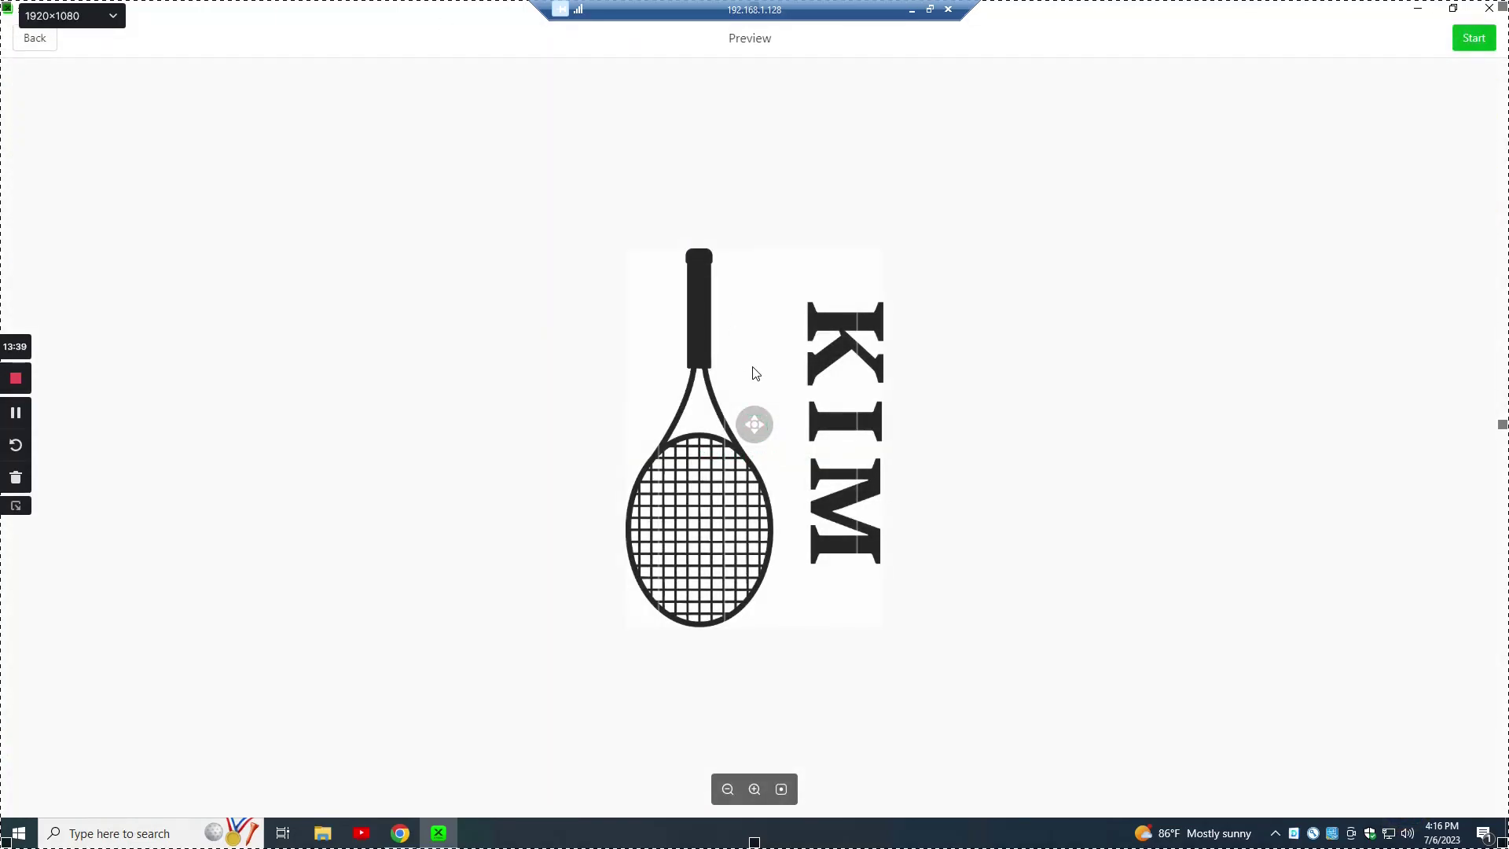
click(1474, 49)
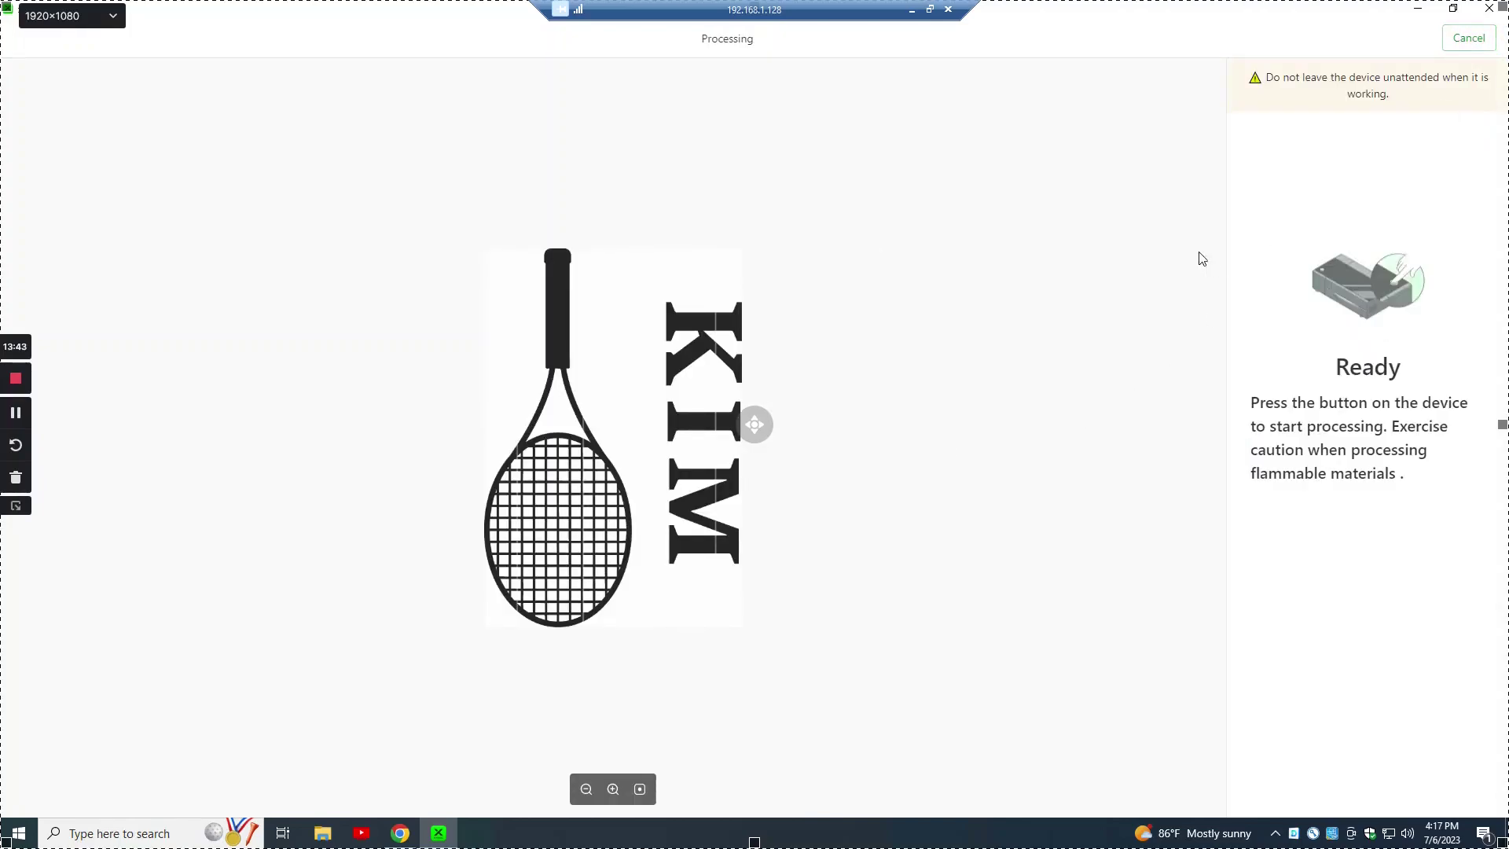